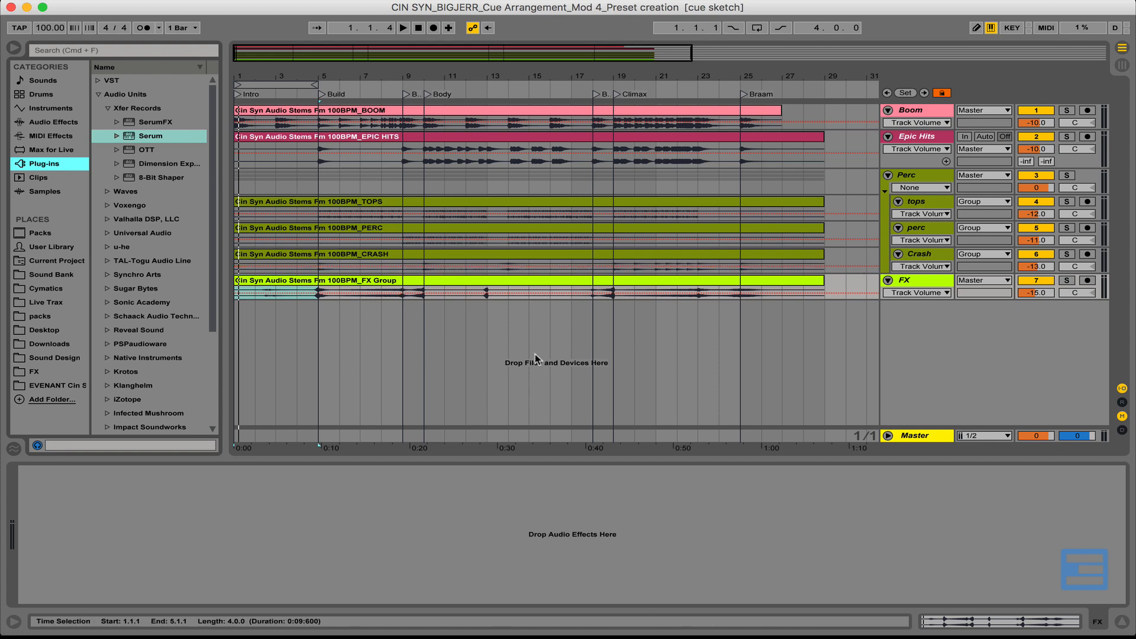
# Step: Add one new MIDI track below the FX track, removing the extra one
pyautogui.press('super+shift+t')
pyautogui.press('super+shift+t')
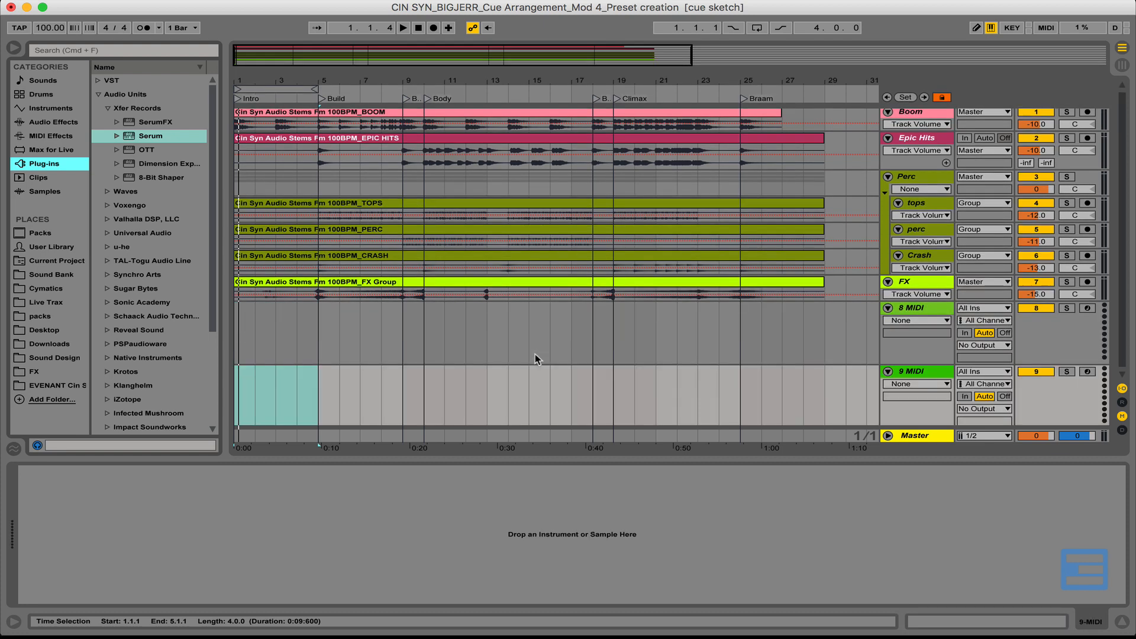
pyautogui.press('Delete')
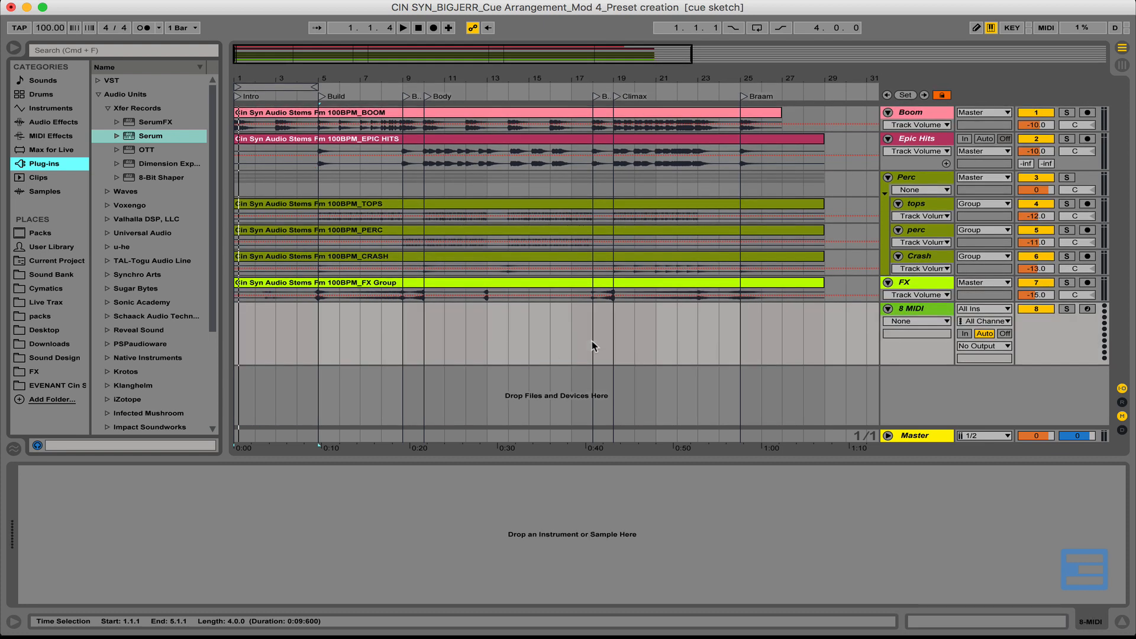
# Step: Load the Native Instruments Massive Audio Unit onto the new MIDI track
pyautogui.click(900, 312)
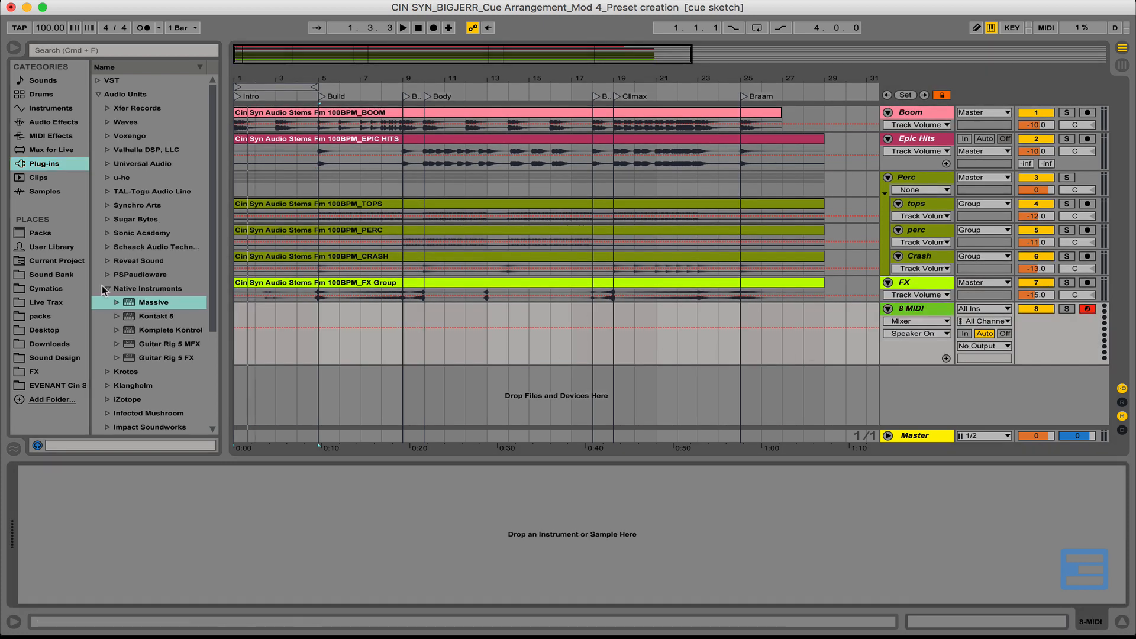
pyautogui.click(107, 289)
pyautogui.click(106, 289)
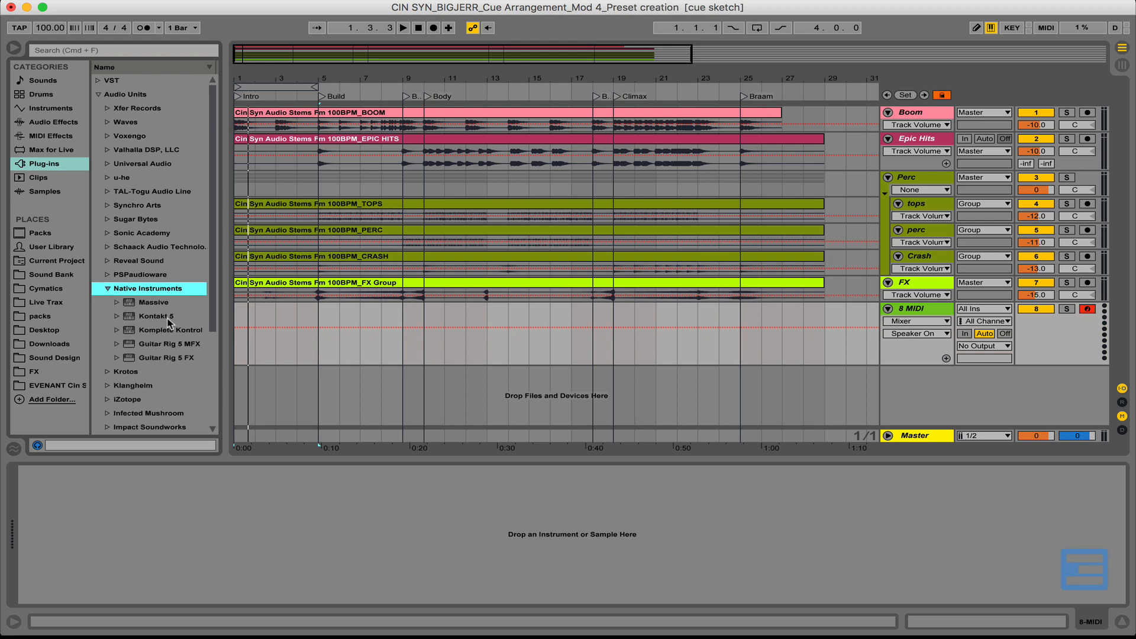
pyautogui.moveTo(149, 303); pyautogui.dragTo(388, 324)
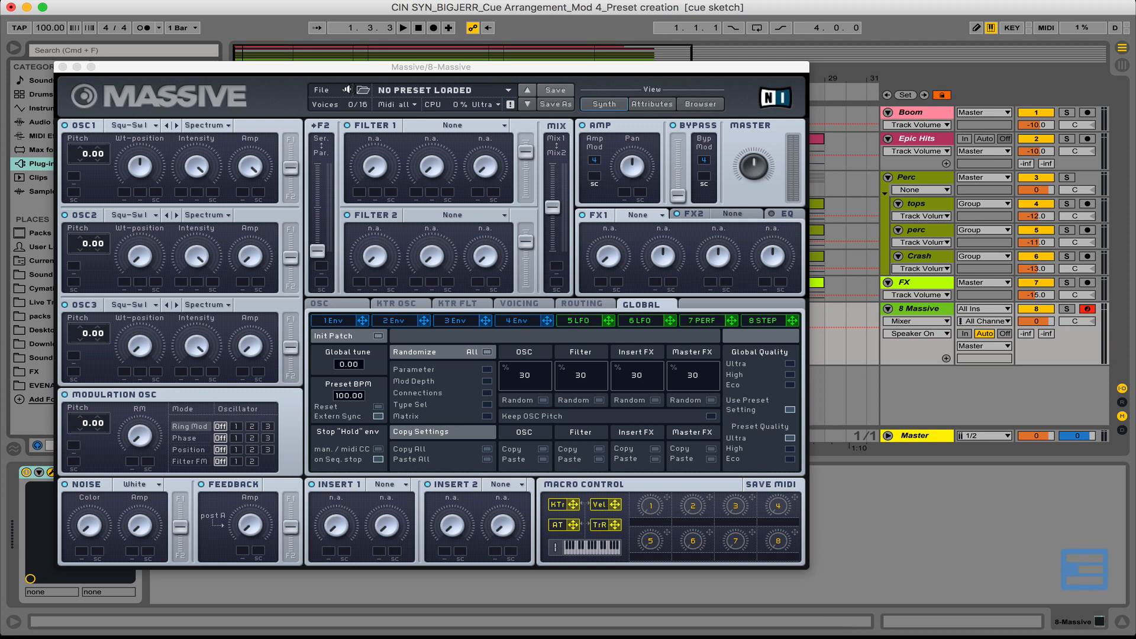
# Step: Check the user library directories in Massive's browser options
pyautogui.click(332, 91)
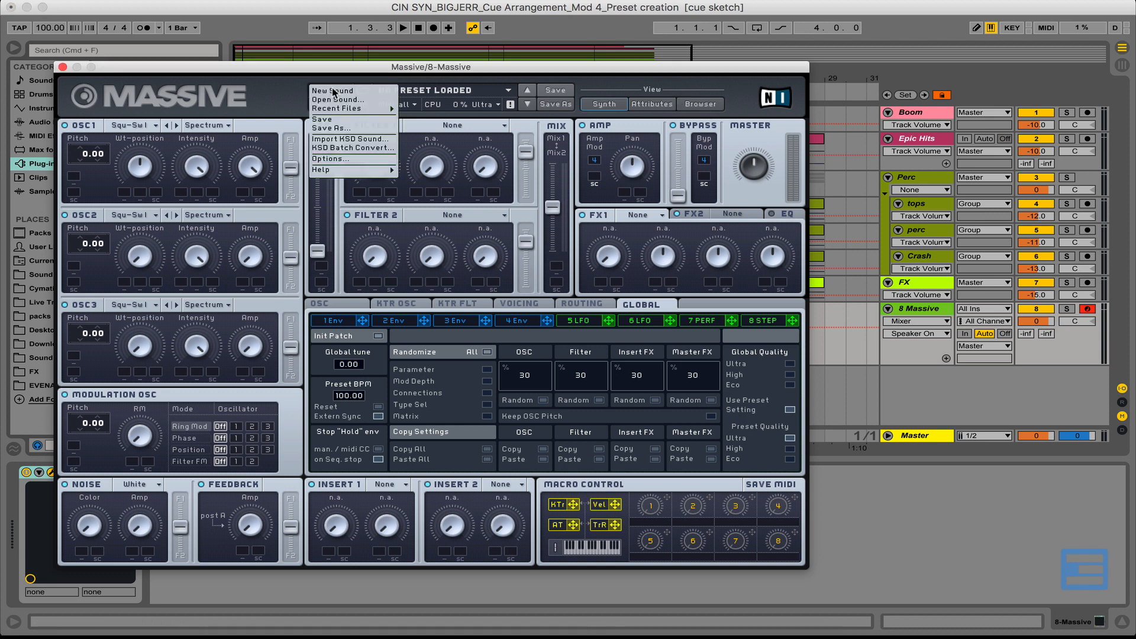
pyautogui.click(355, 159)
pyautogui.click(305, 179)
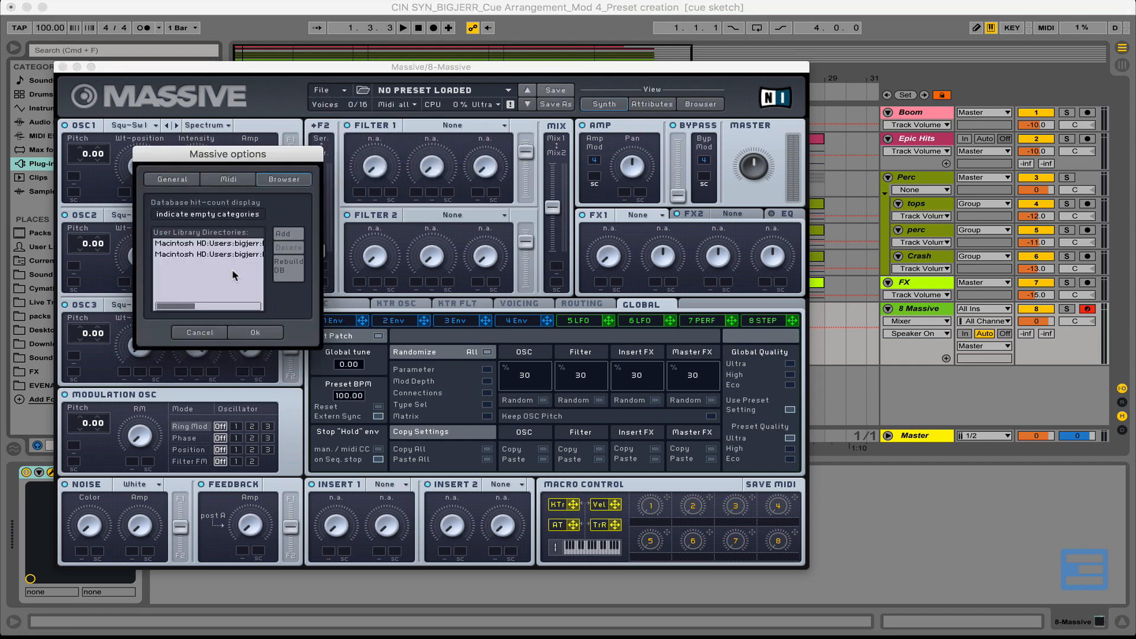
pyautogui.moveTo(184, 306)
pyautogui.mouseDown()
pyautogui.moveTo(261, 307)
pyautogui.moveTo(180, 306)
pyautogui.mouseUp()
pyautogui.click(232, 330)
# Step: Load the Evenant preset "Drone - Follow the Rabbit" in Massive, show its synth view and close the plug-in window
pyautogui.click(714, 108)
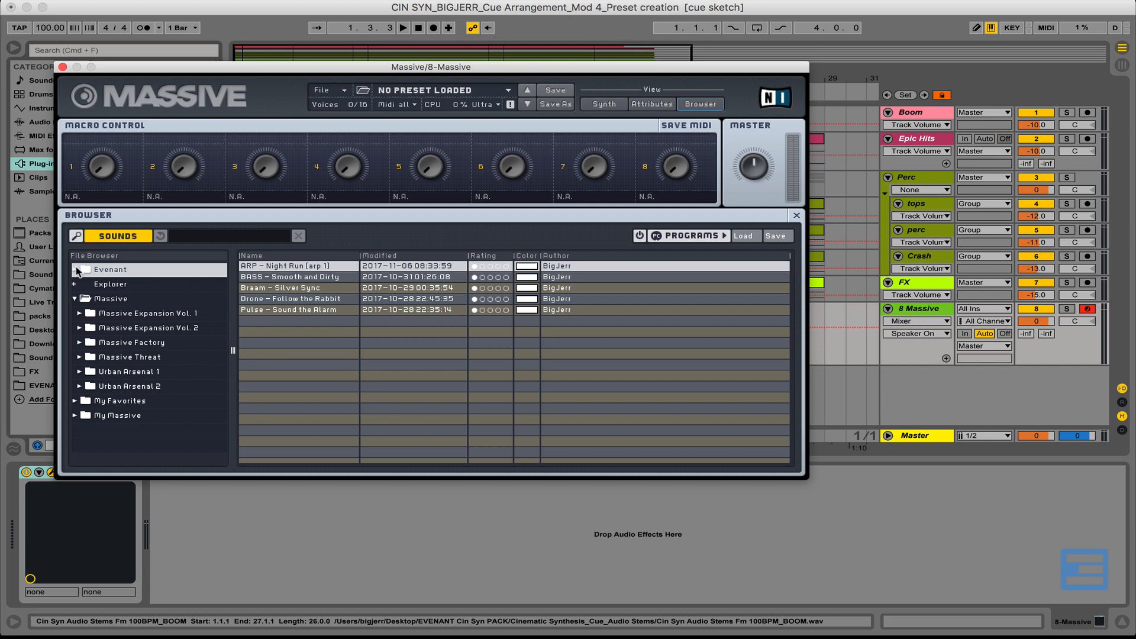
pyautogui.click(74, 299)
pyautogui.click(80, 271)
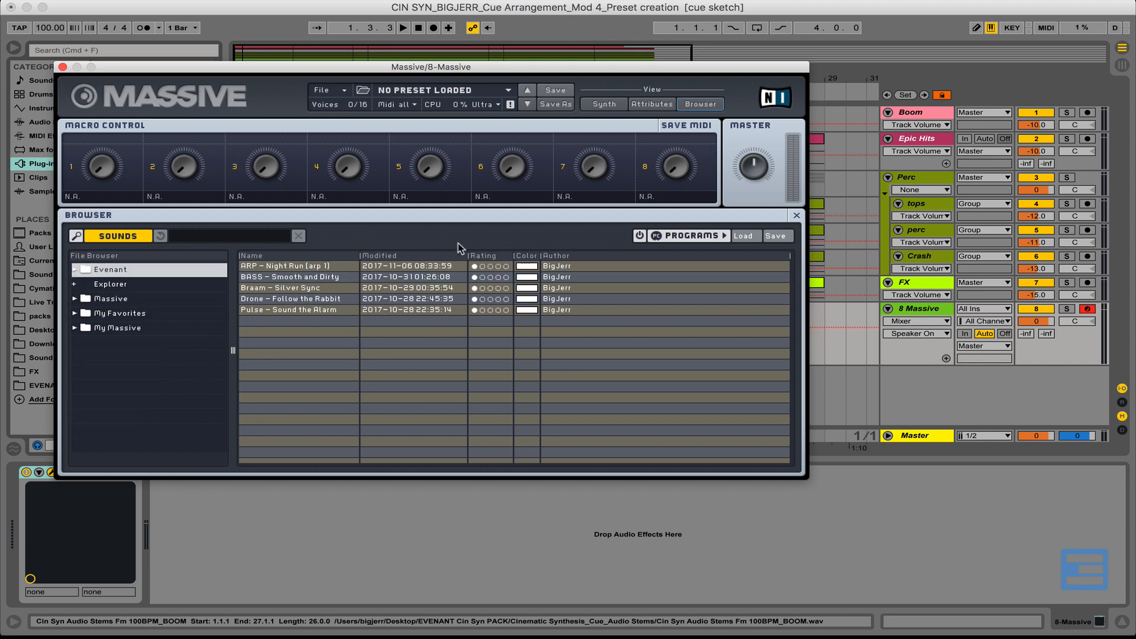
pyautogui.click(300, 299)
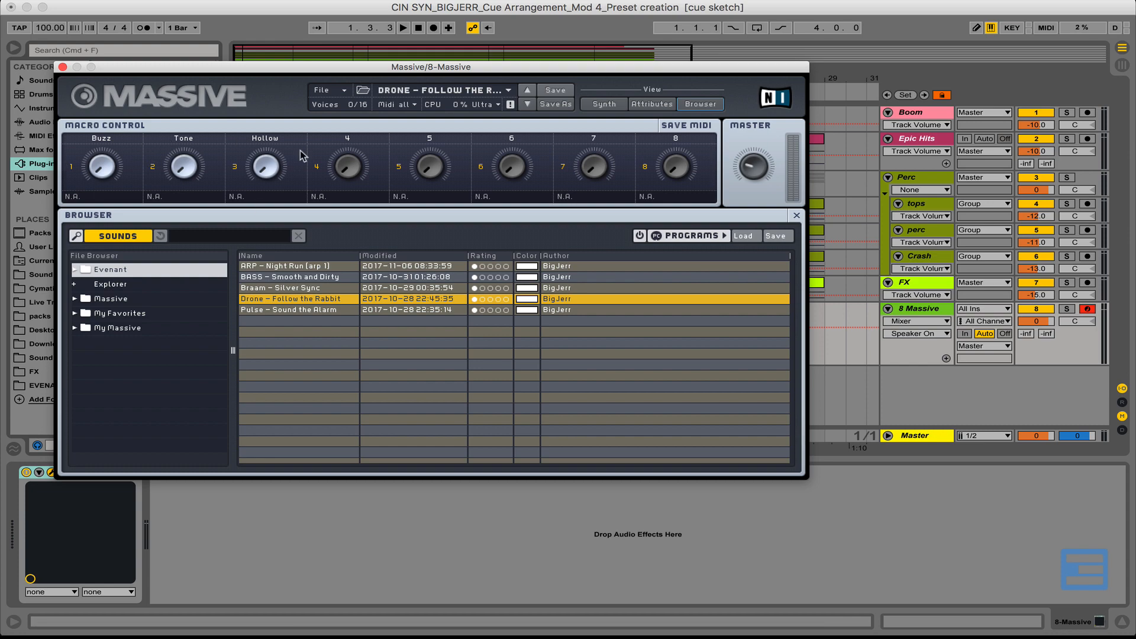
pyautogui.click(604, 107)
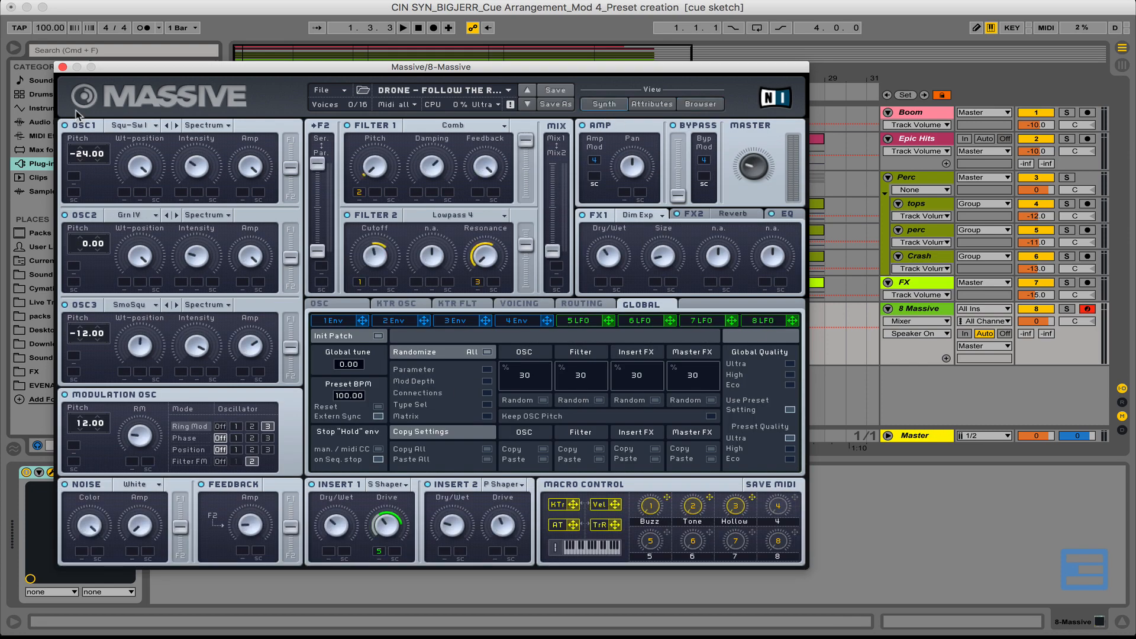
pyautogui.click(62, 67)
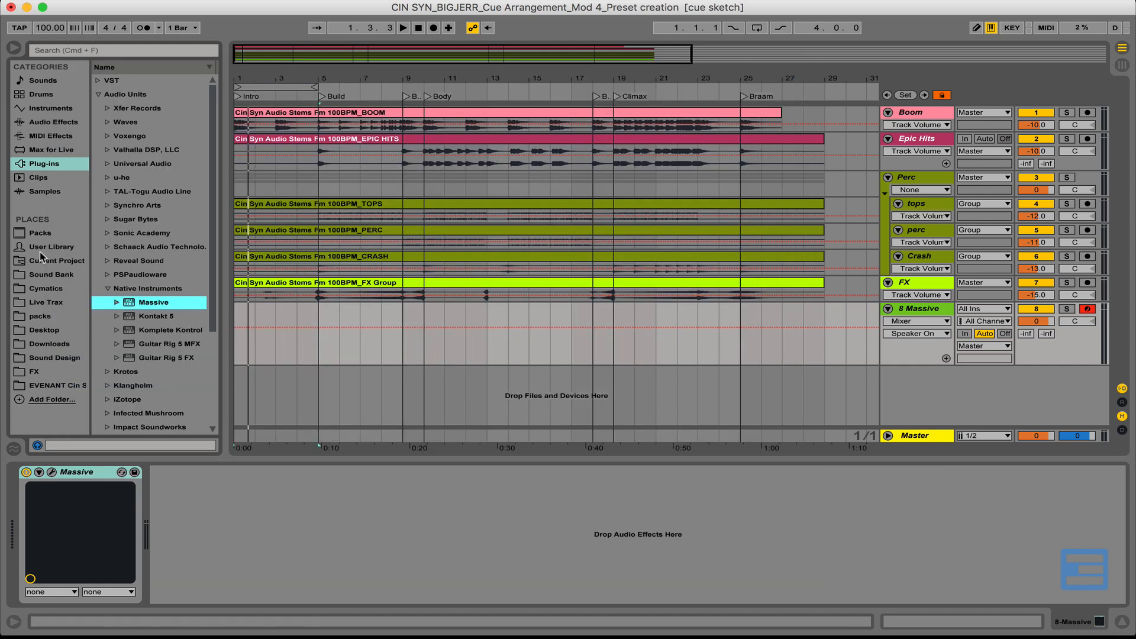
# Step: Show the contents of the Cinematic Synthesis_Cue_MIDI folder in the EVENANT Cin Syn place, widening the browser to read the full file names
pyautogui.click(42, 387)
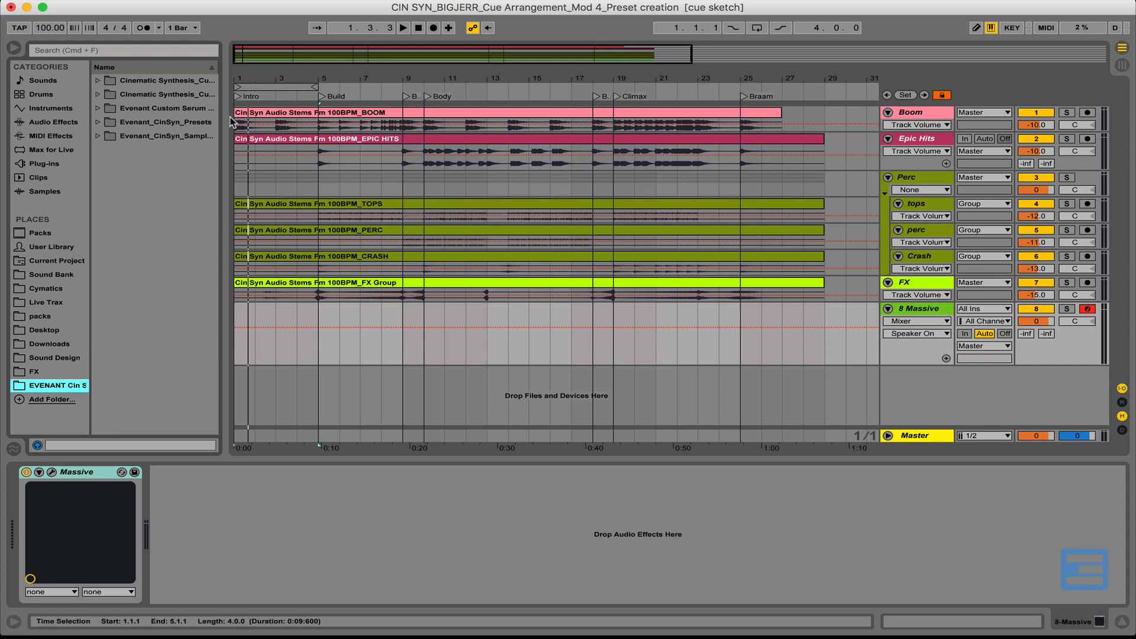
pyautogui.moveTo(224, 116); pyautogui.dragTo(299, 121)
pyautogui.click(196, 100)
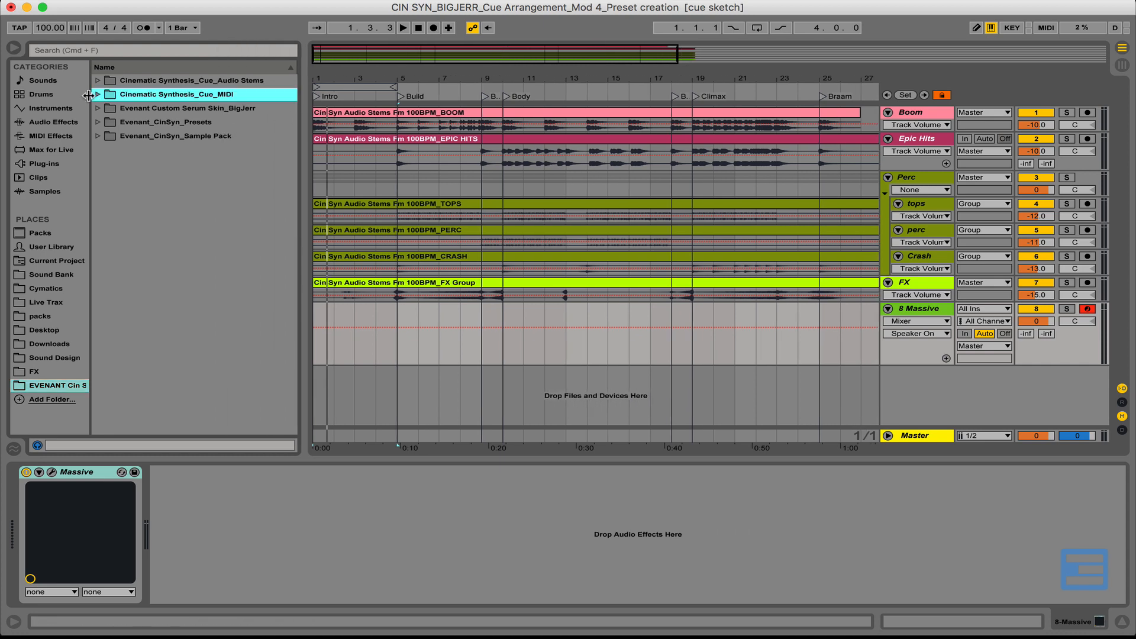
pyautogui.click(98, 94)
pyautogui.moveTo(303, 146); pyautogui.dragTo(354, 149)
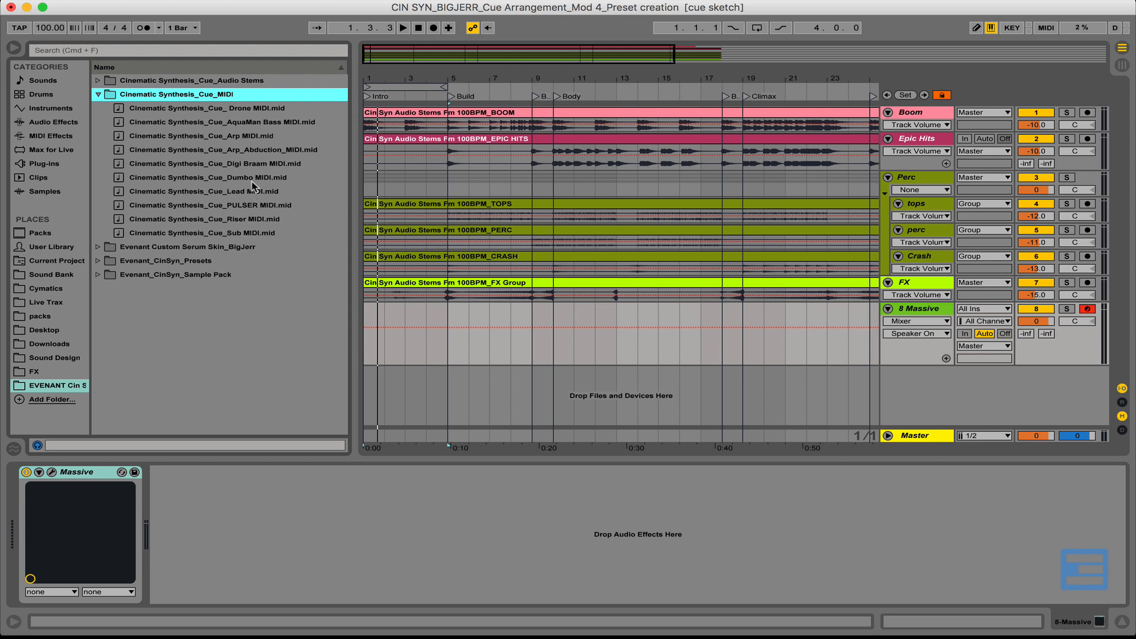
# Step: Place the Drone MIDI file from the Cue_MIDI folder at bar 1 of the Massive track
pyautogui.click(262, 109)
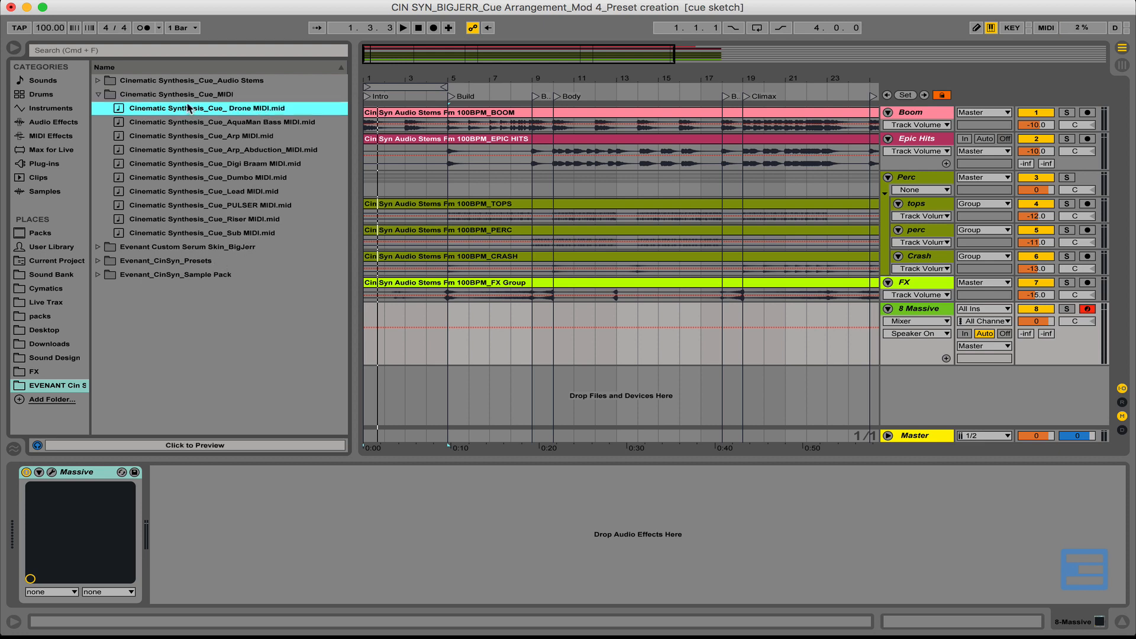
pyautogui.moveTo(190, 109); pyautogui.dragTo(367, 322)
pyautogui.moveTo(543, 79); pyautogui.dragTo(543, 56)
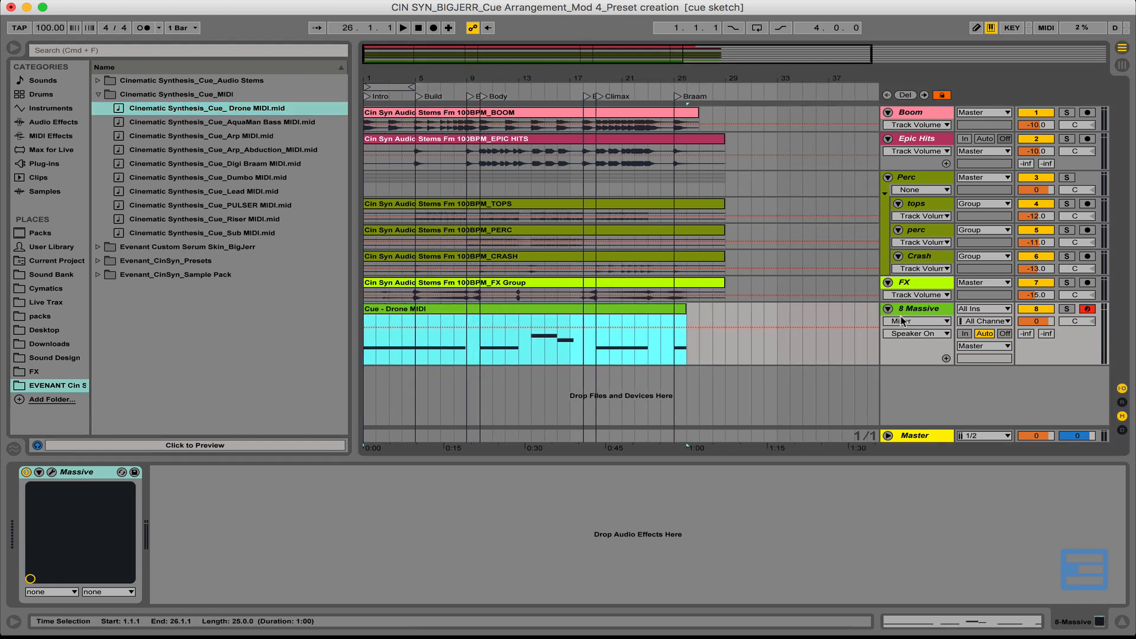
# Step: Play the cue from the start and set the Massive track's volume to -8 dB
pyautogui.click(926, 322)
pyautogui.click(927, 323)
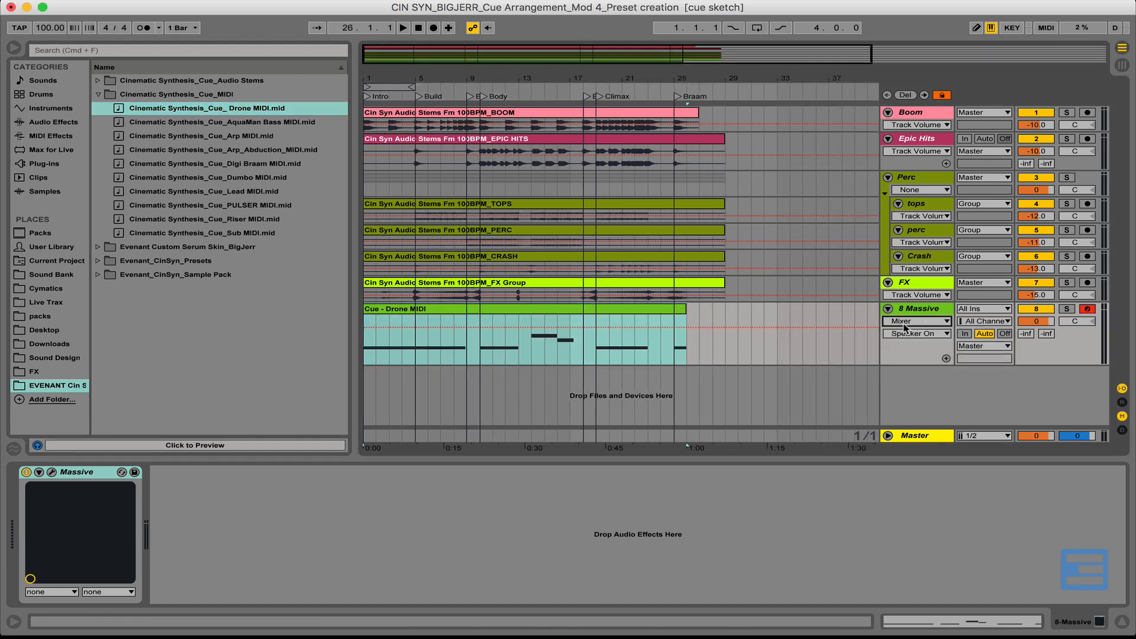
pyautogui.press('space')
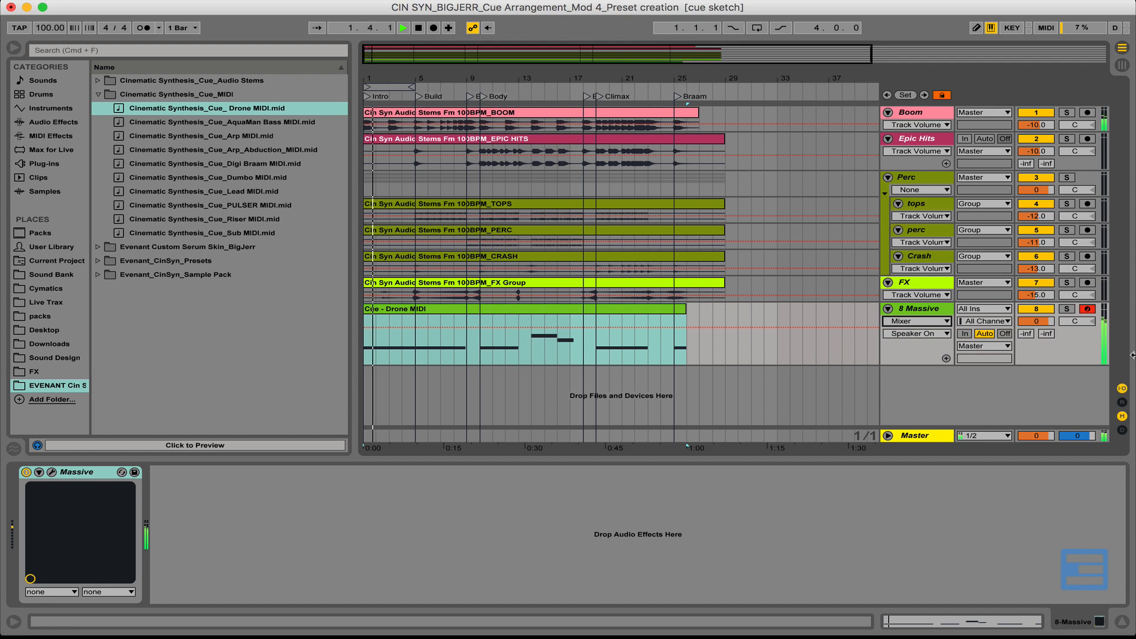
pyautogui.click(1041, 324)
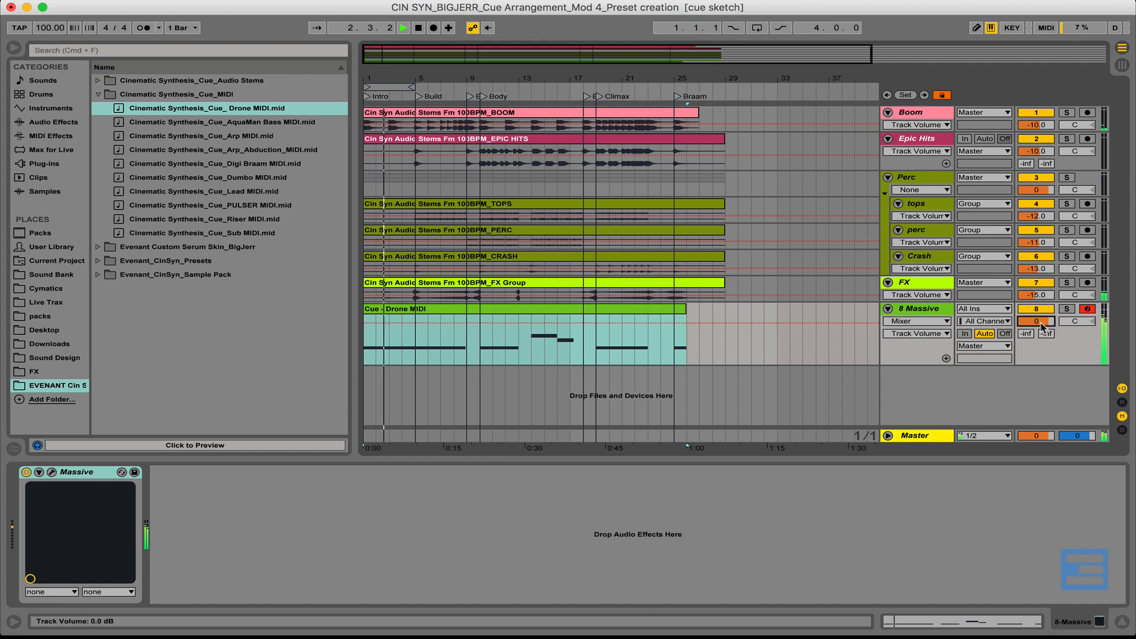
pyautogui.write('-10')
pyautogui.press('Return')
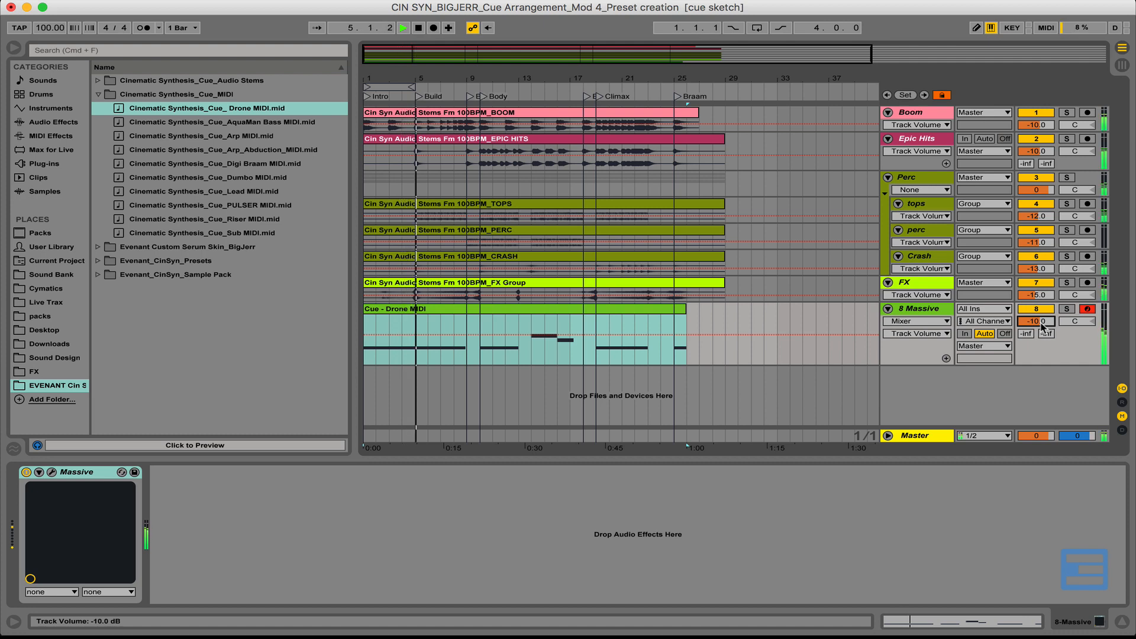
pyautogui.moveTo(1043, 325); pyautogui.dragTo(1046, 323)
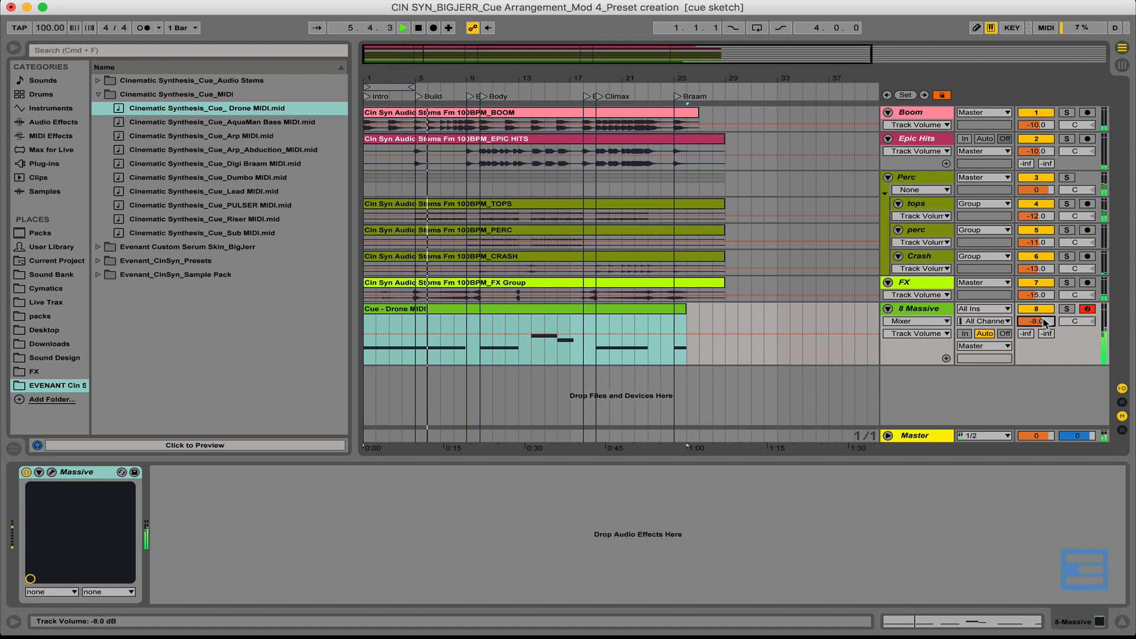
pyautogui.press('space')
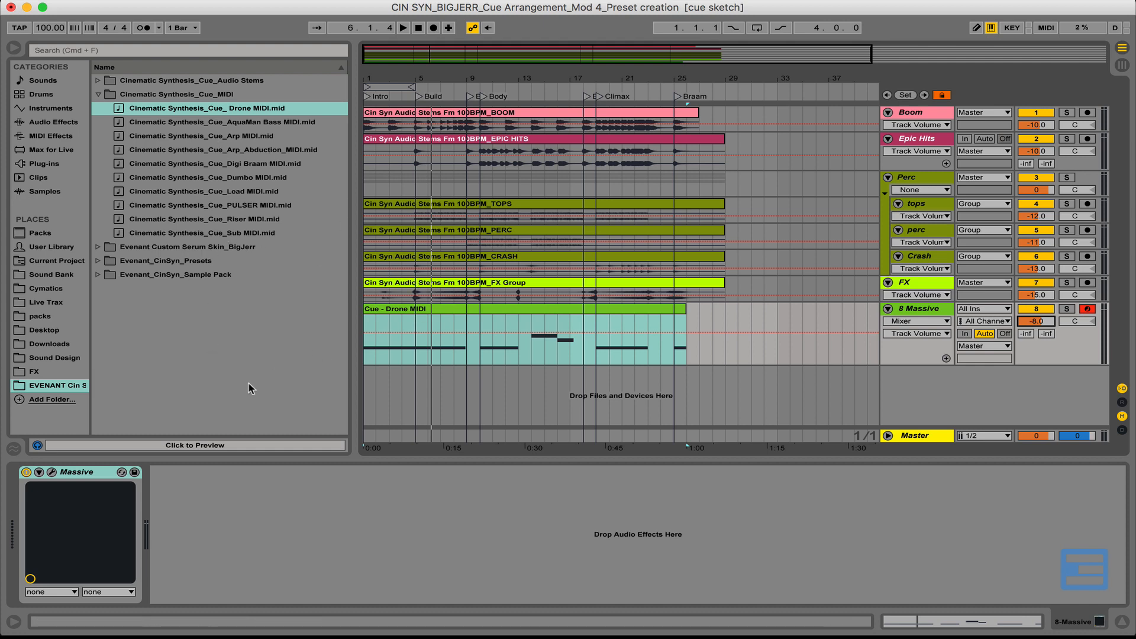
# Step: Play the cue with the Massive window open to check its master volume, and close the window
pyautogui.click(51, 472)
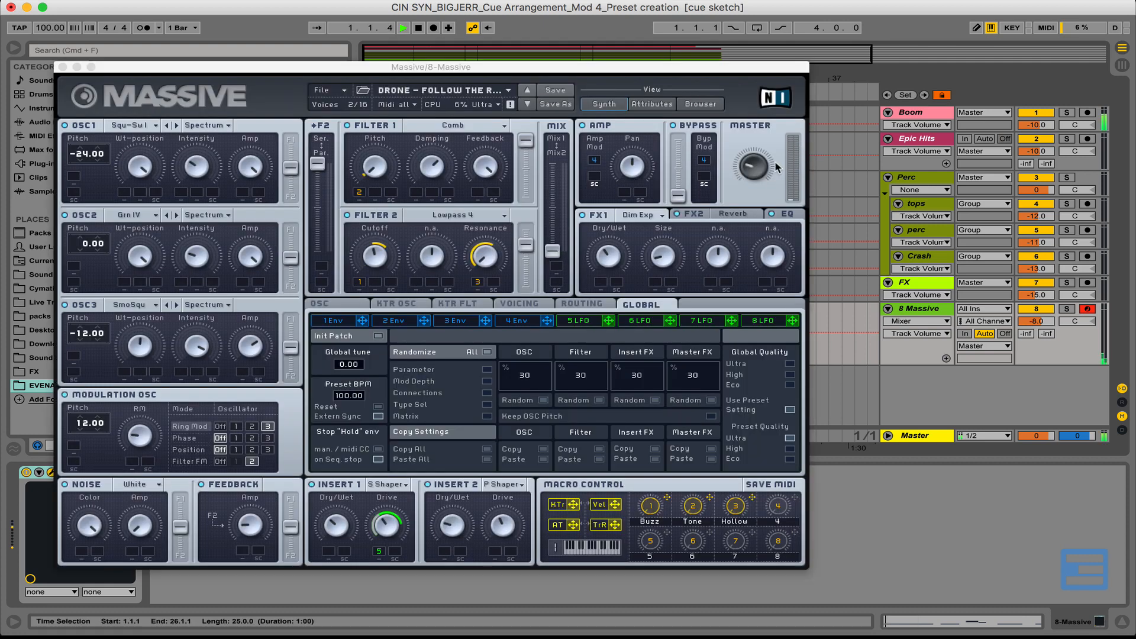
pyautogui.click(757, 170)
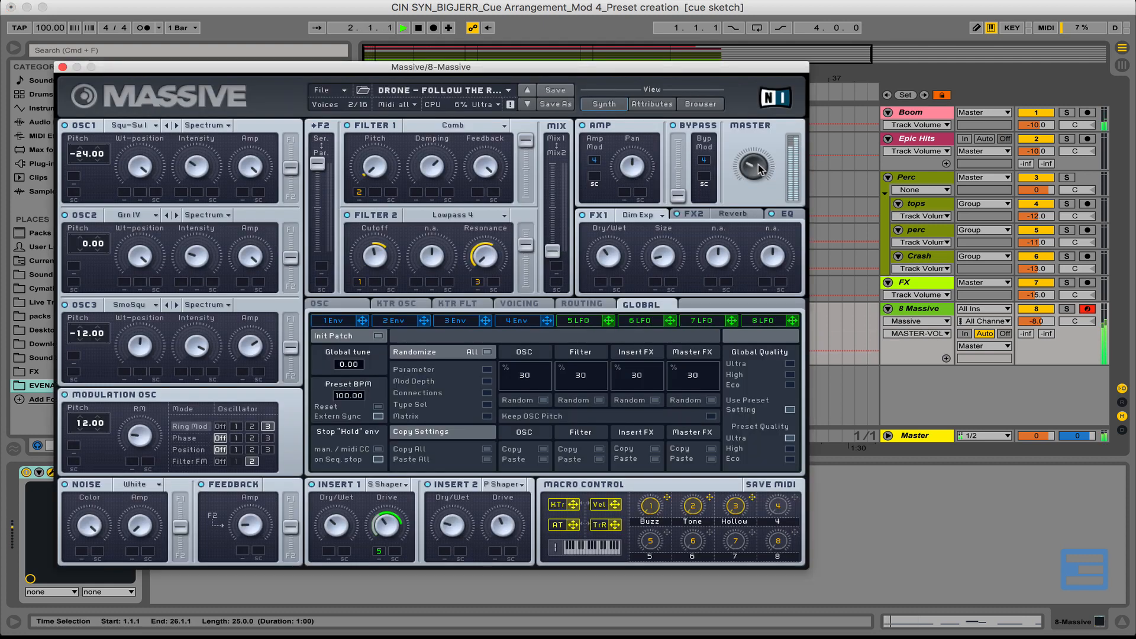
pyautogui.press('space')
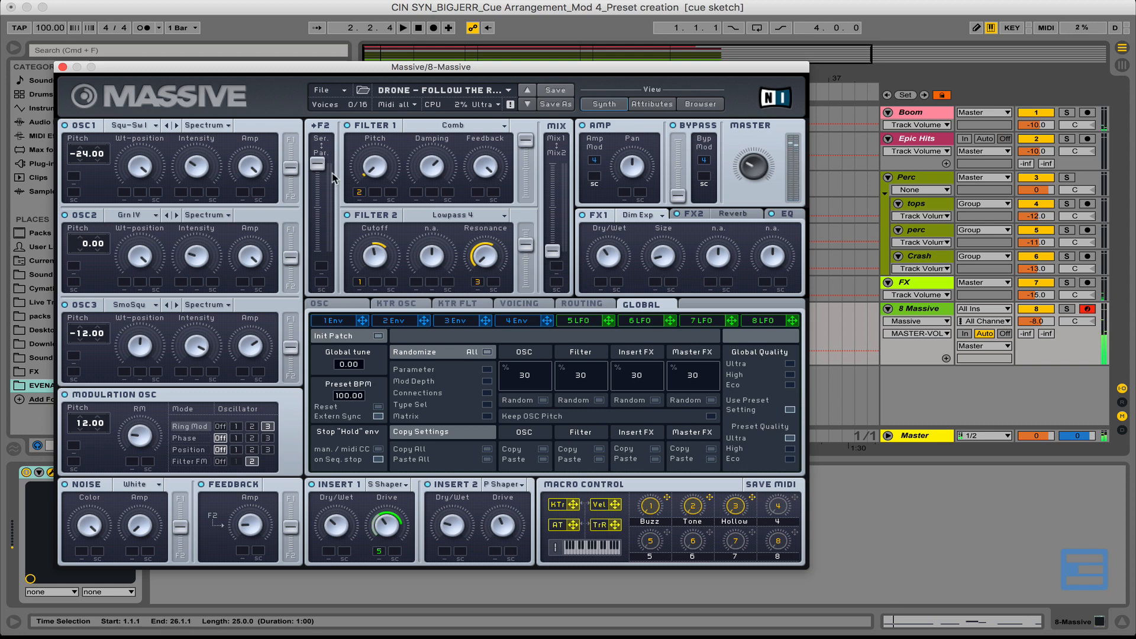
pyautogui.click(62, 67)
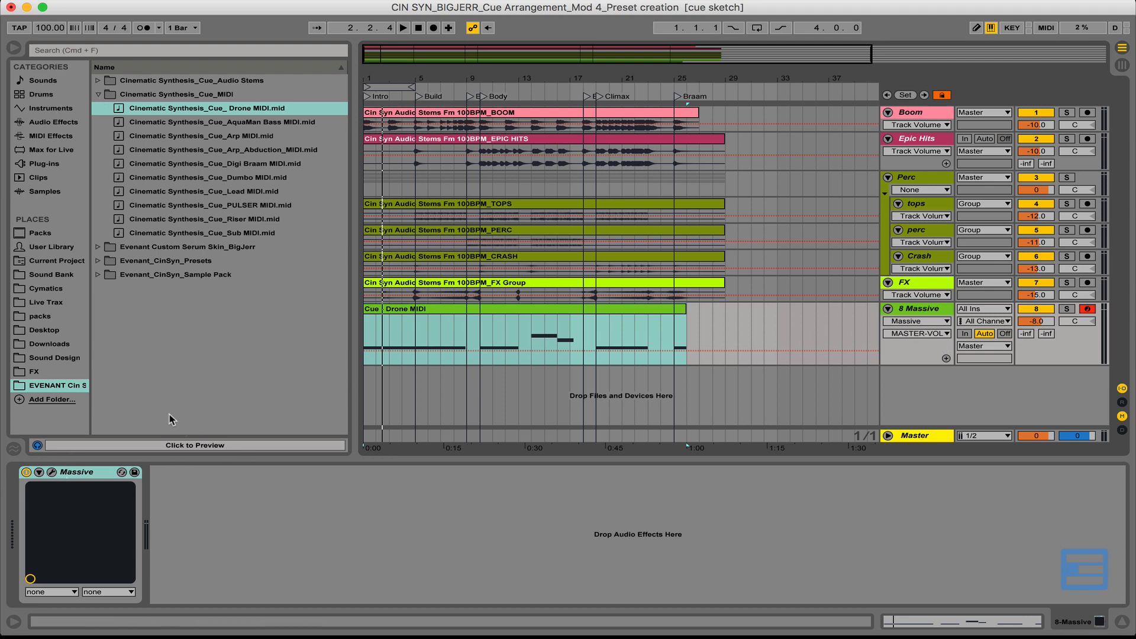
# Step: Expose Massive's Buzz, Tone and Hollow macros as configured parameters on the track's device and close the plug-in window
pyautogui.click(52, 472)
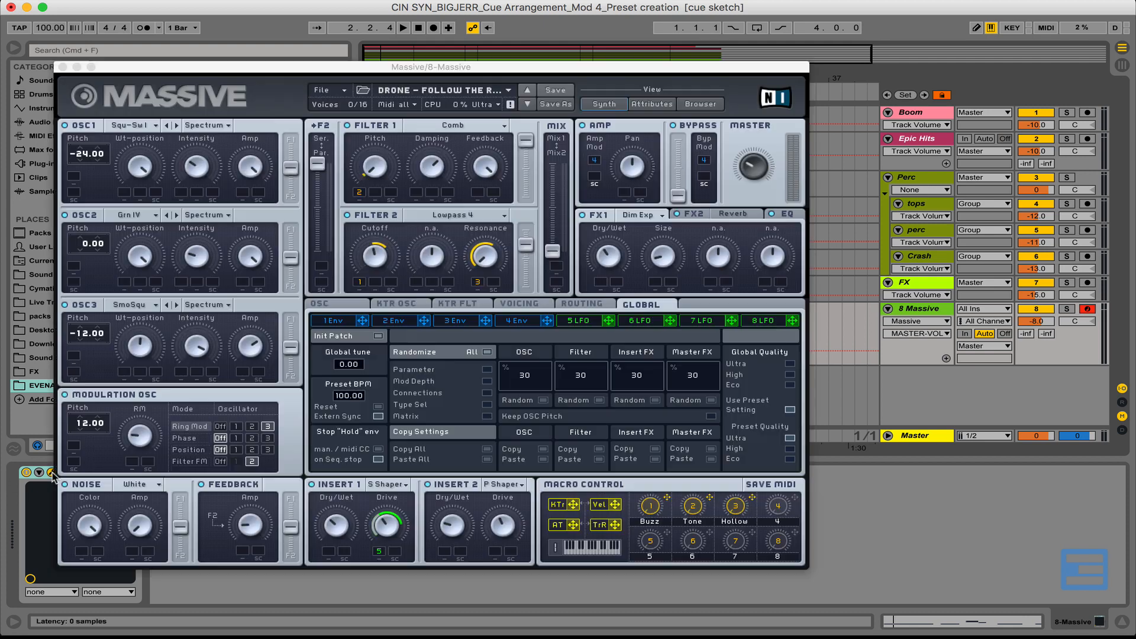
pyautogui.click(650, 508)
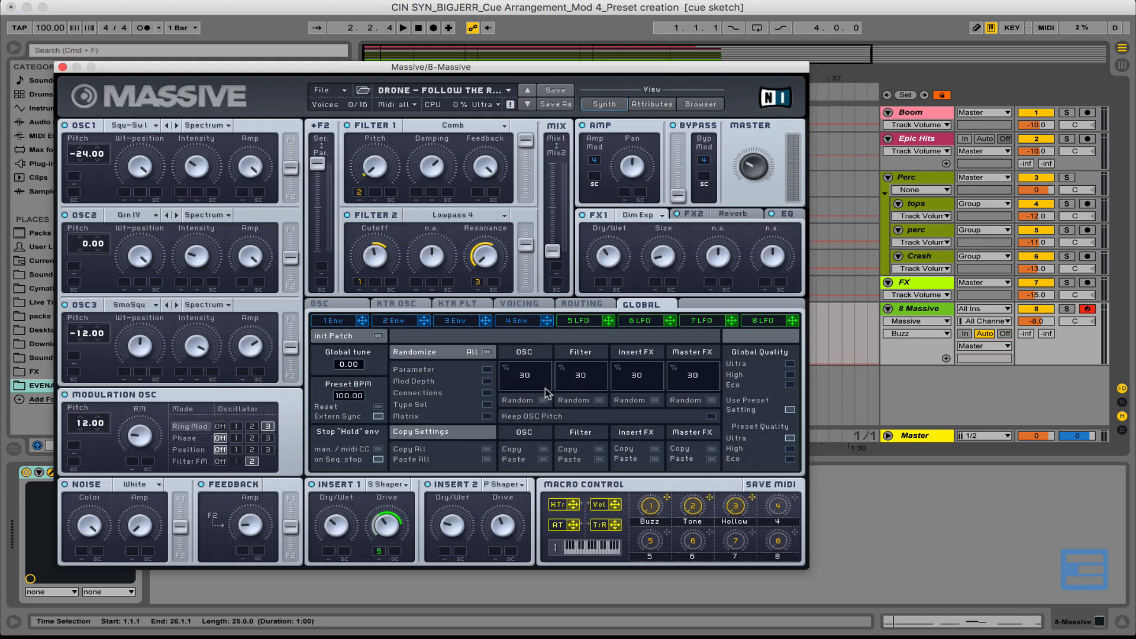
pyautogui.moveTo(329, 70); pyautogui.dragTo(567, 65)
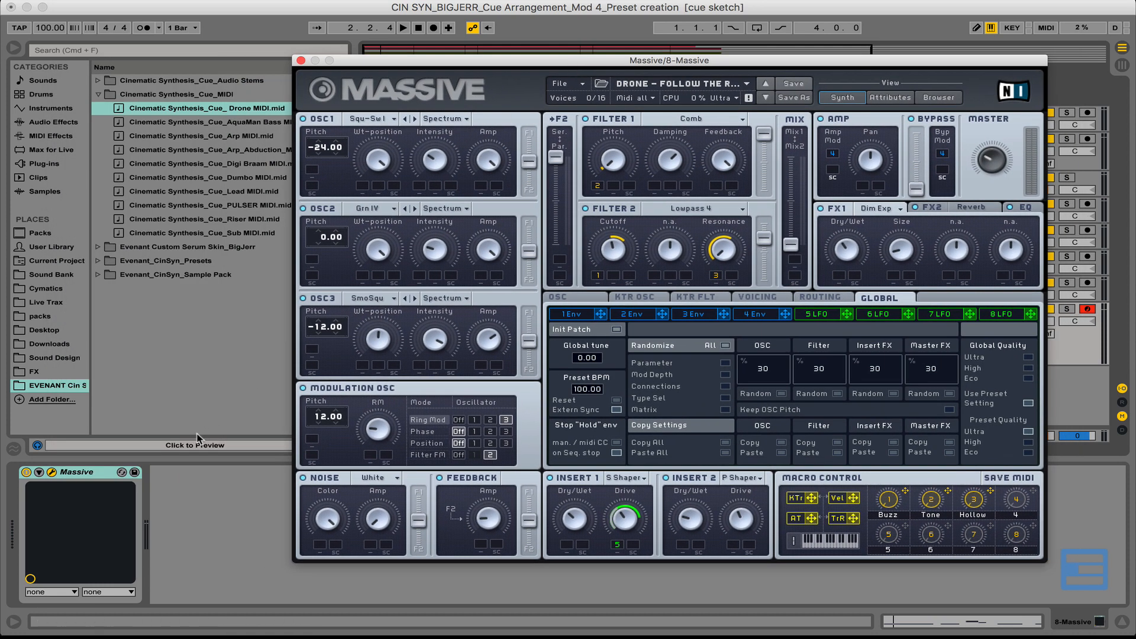
pyautogui.click(39, 472)
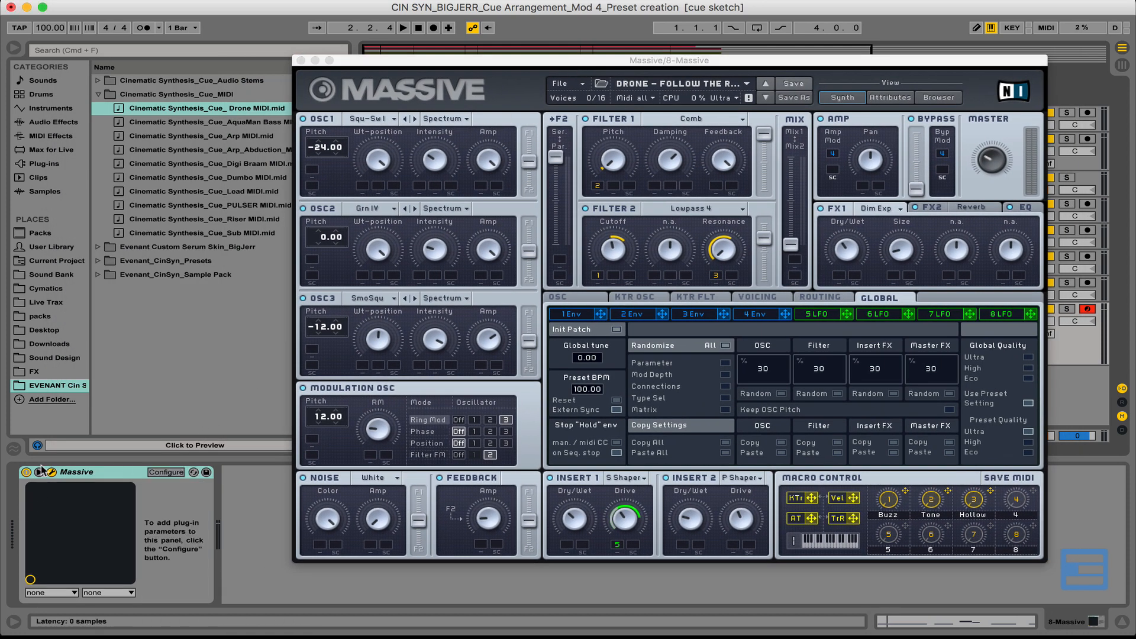
pyautogui.click(166, 472)
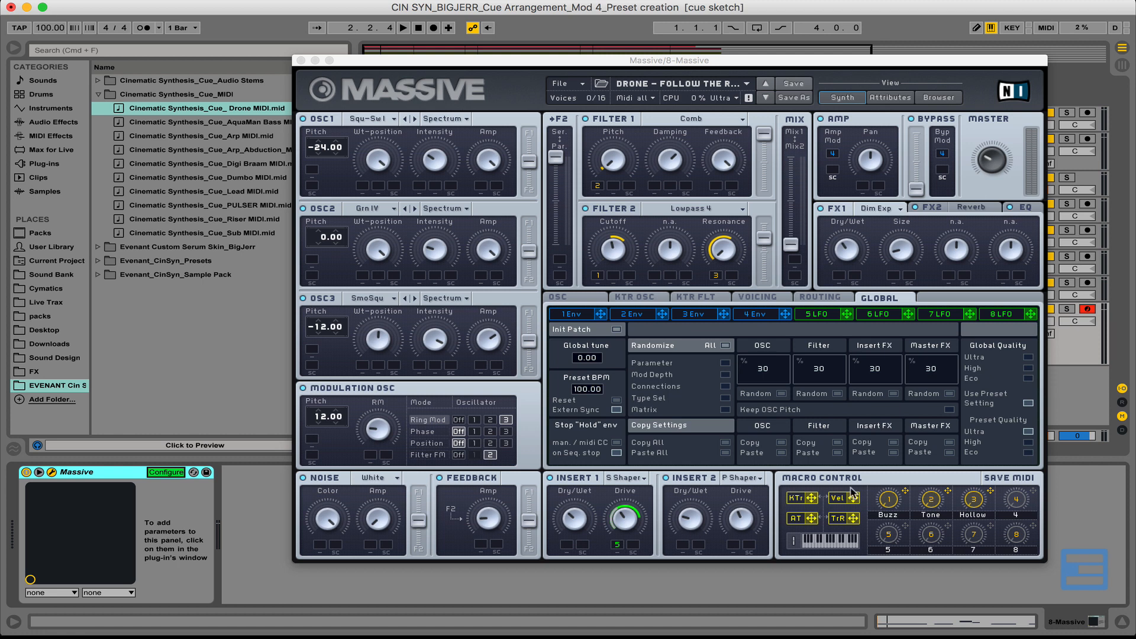
pyautogui.click(892, 501)
pyautogui.click(931, 498)
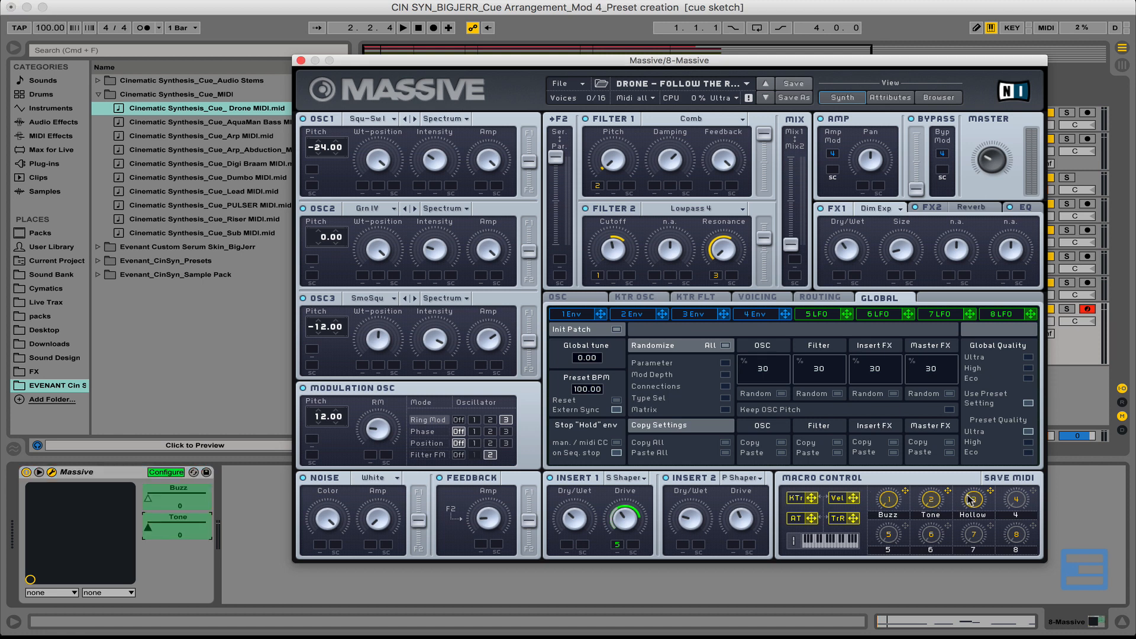
pyautogui.click(973, 498)
pyautogui.click(169, 472)
pyautogui.click(170, 472)
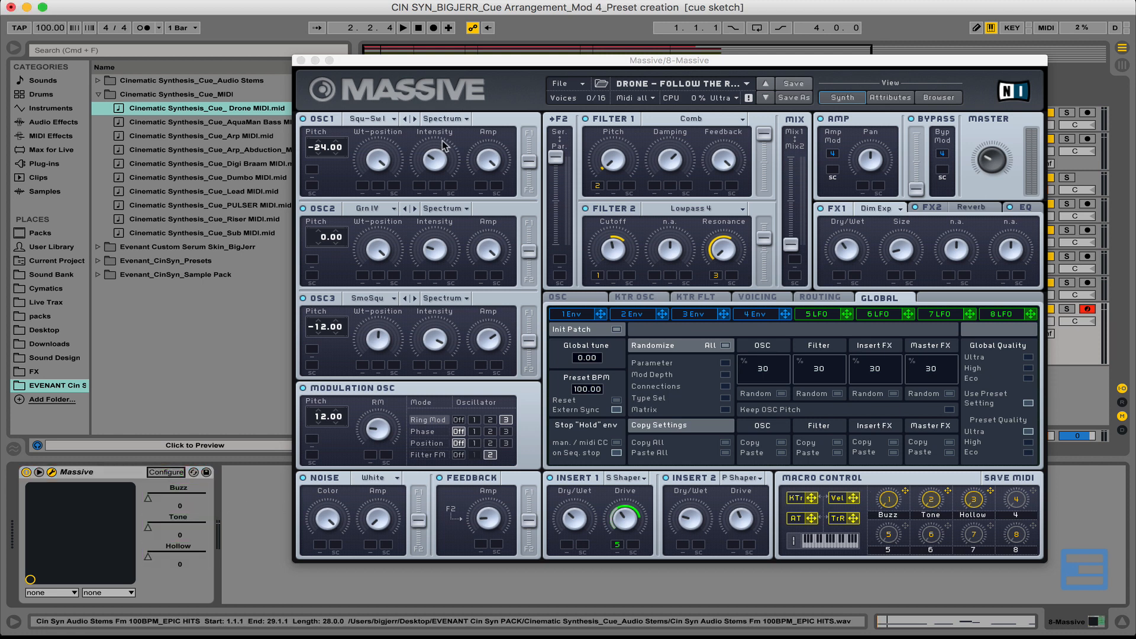
pyautogui.click(301, 60)
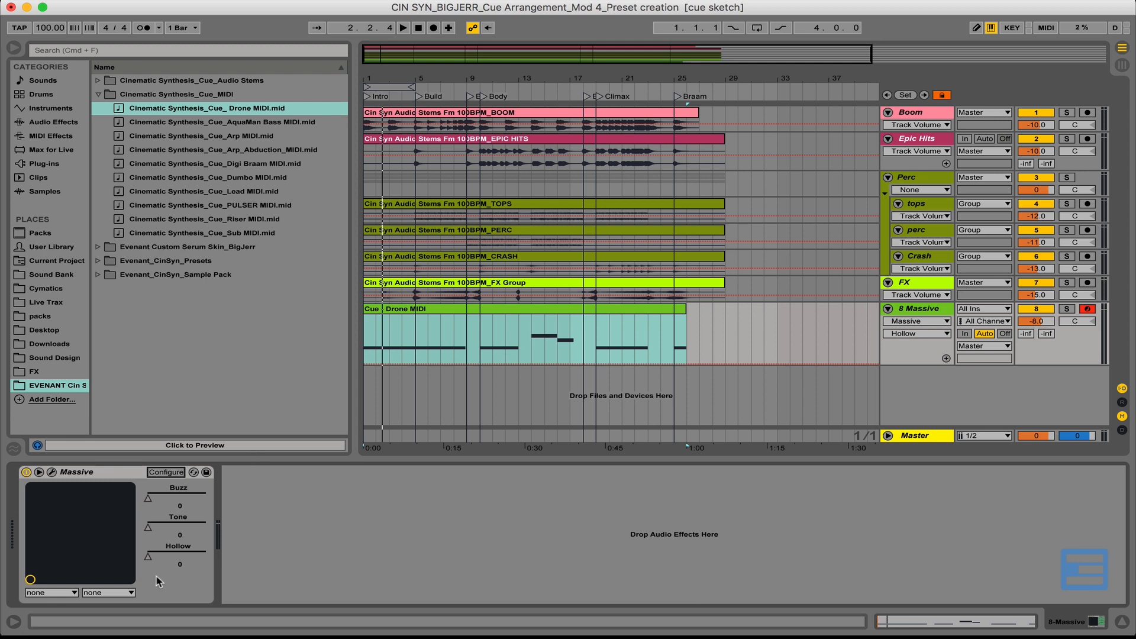
# Step: Solo the Massive track with its monitoring off, play it from the start and set the Hollow macro to 52
pyautogui.click(1066, 301)
pyautogui.click(1067, 308)
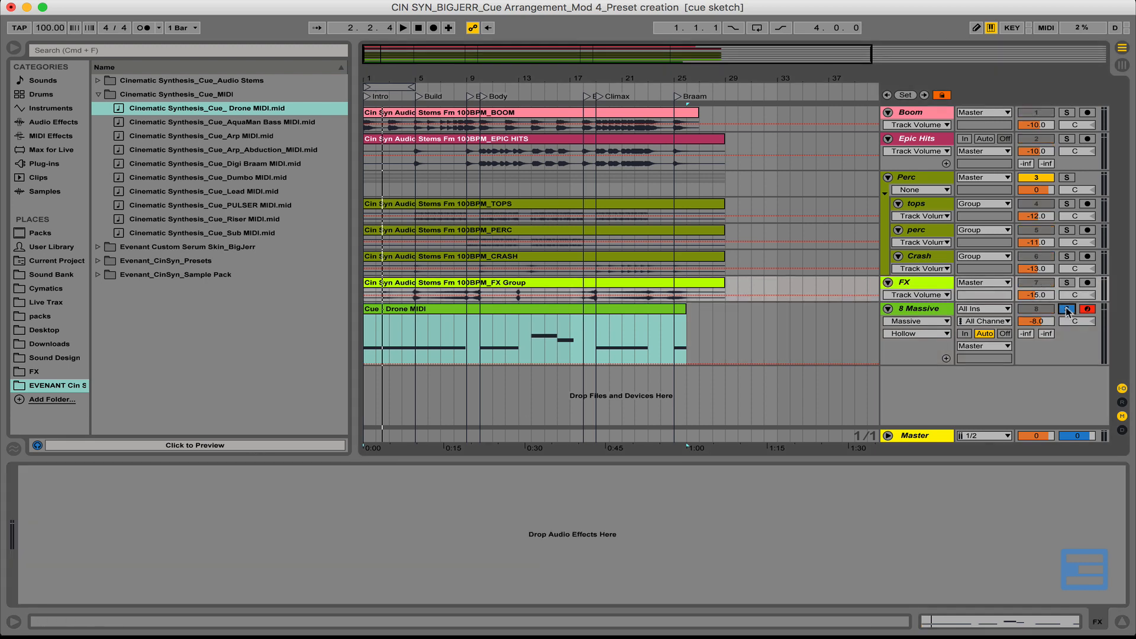
pyautogui.click(1004, 333)
pyautogui.click(919, 309)
pyautogui.press('space')
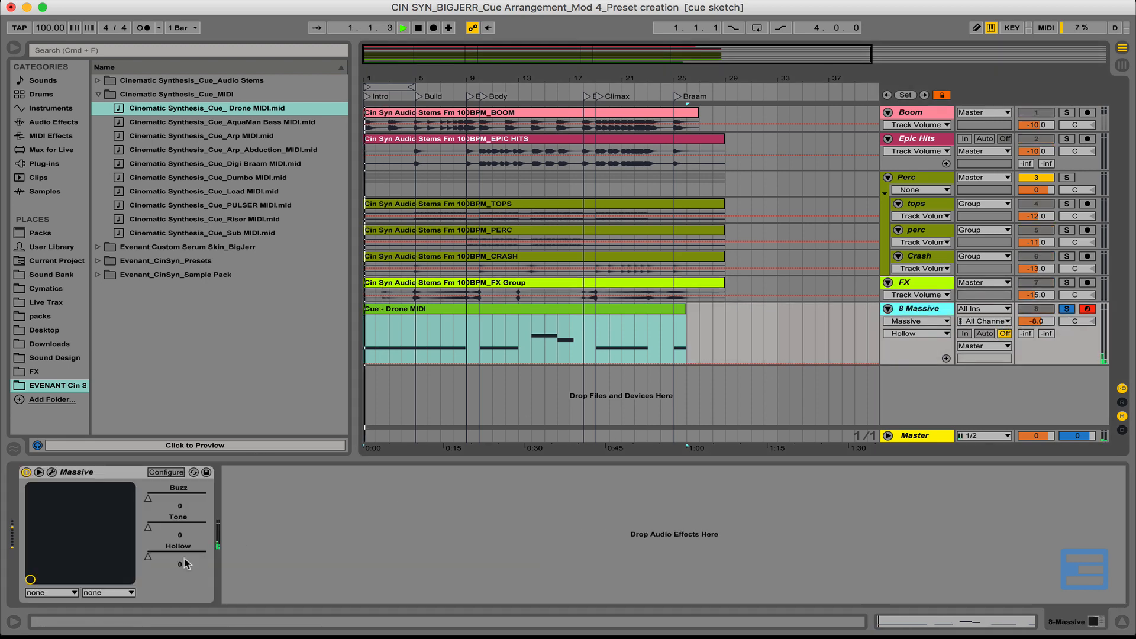
pyautogui.moveTo(148, 557); pyautogui.dragTo(147, 527)
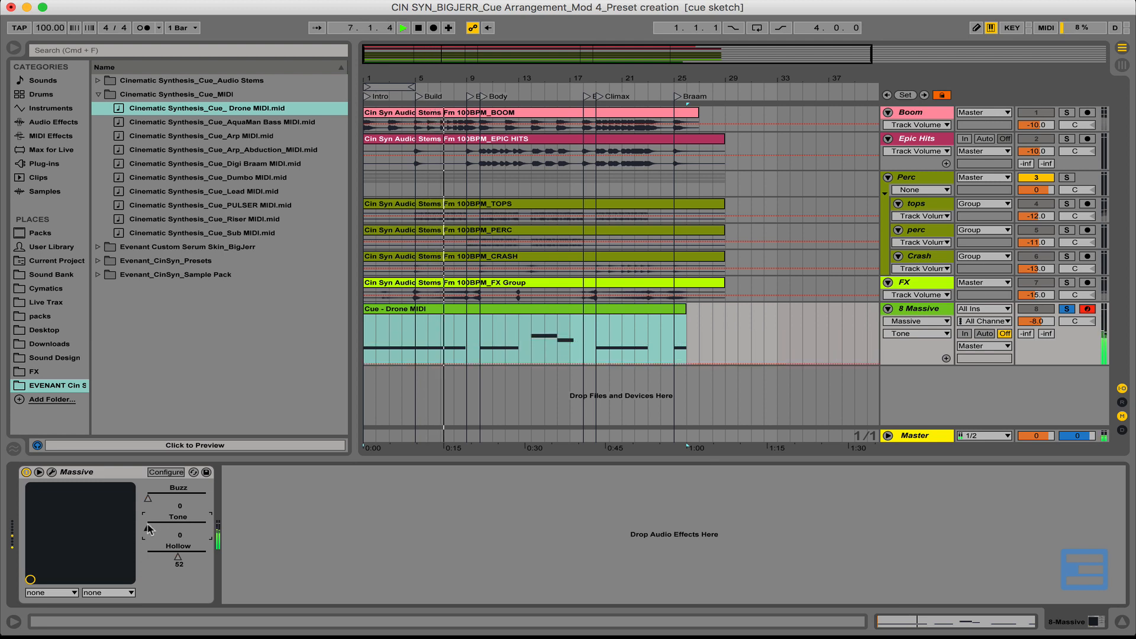
# Step: Draw a Tone automation peak in the Intro, curving up from bar 2 and falling to zero just before bar 5
pyautogui.click(381, 364)
pyautogui.moveTo(407, 363); pyautogui.dragTo(408, 326)
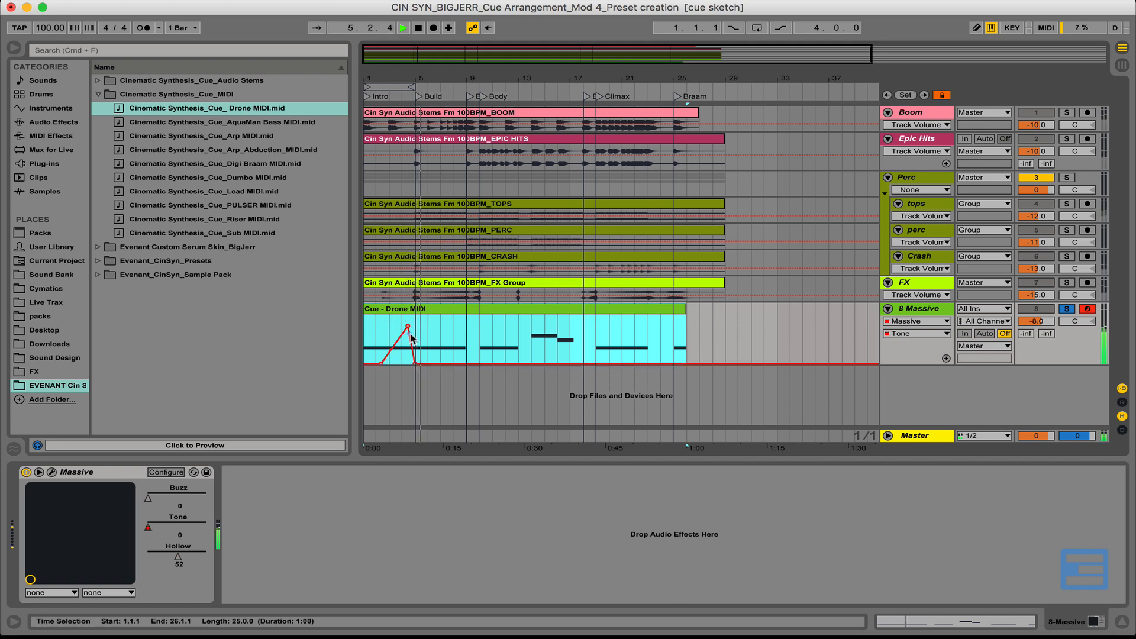
pyautogui.press('space')
pyautogui.click(402, 357)
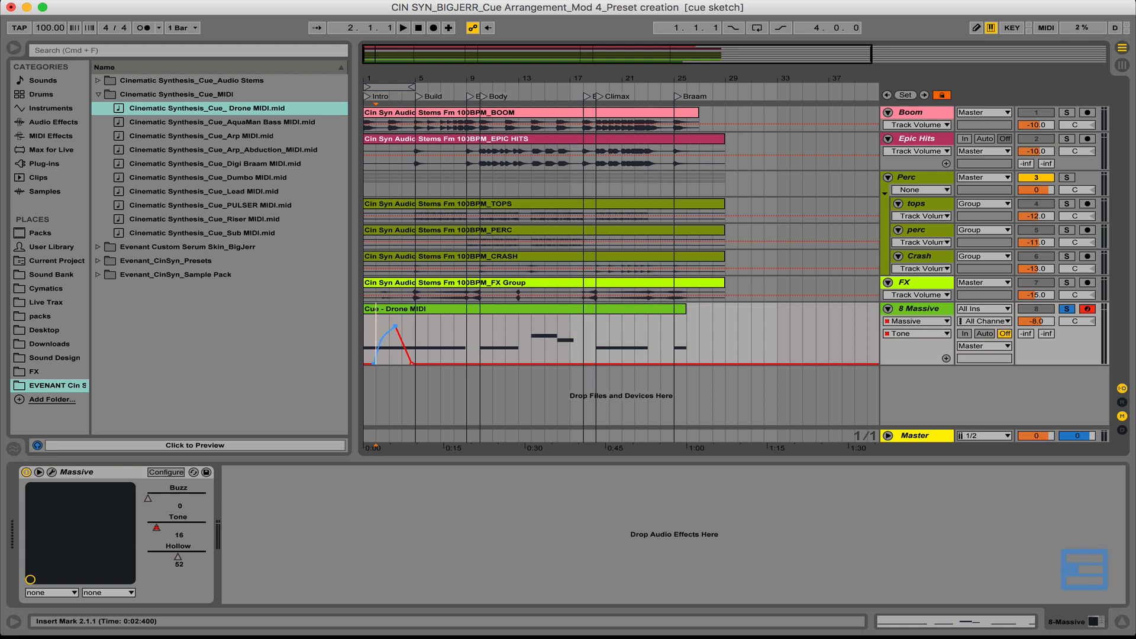
# Step: Audition the Intro's Tone automation from the start and reshape its peak into a steep rise with a held plateau
pyautogui.click(385, 307)
pyautogui.press('space')
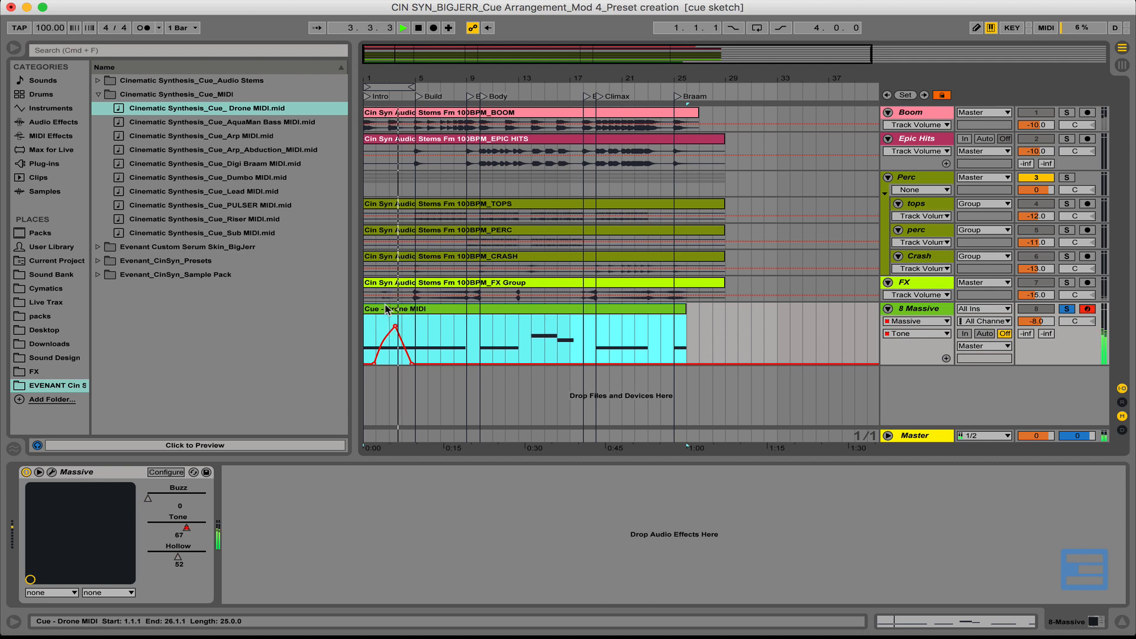
pyautogui.press('space')
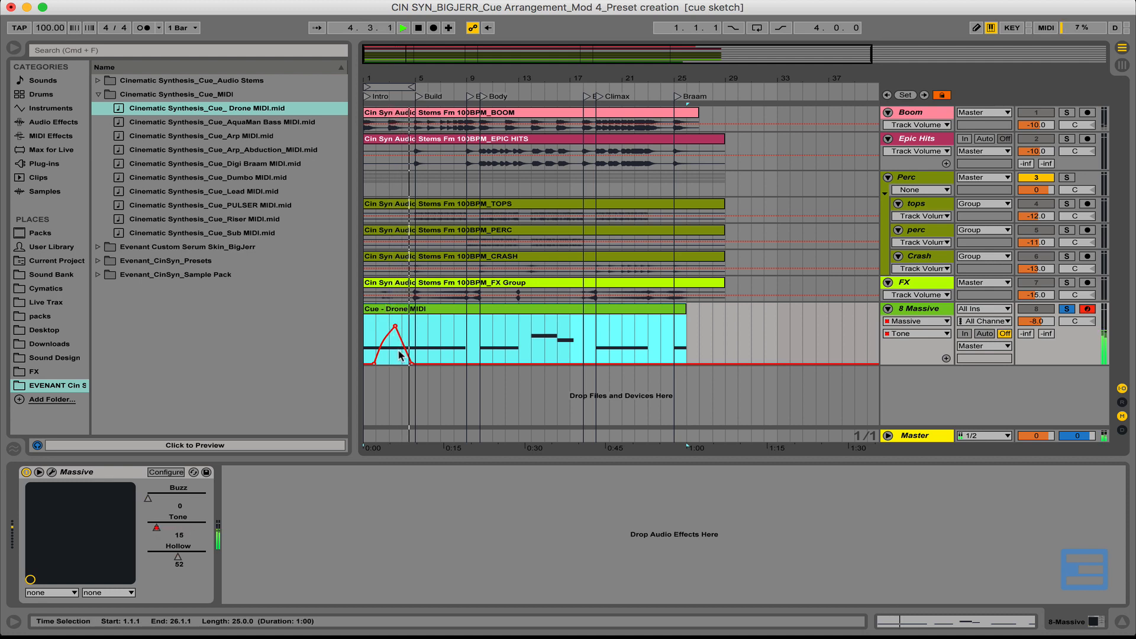
pyautogui.moveTo(385, 340); pyautogui.dragTo(386, 333)
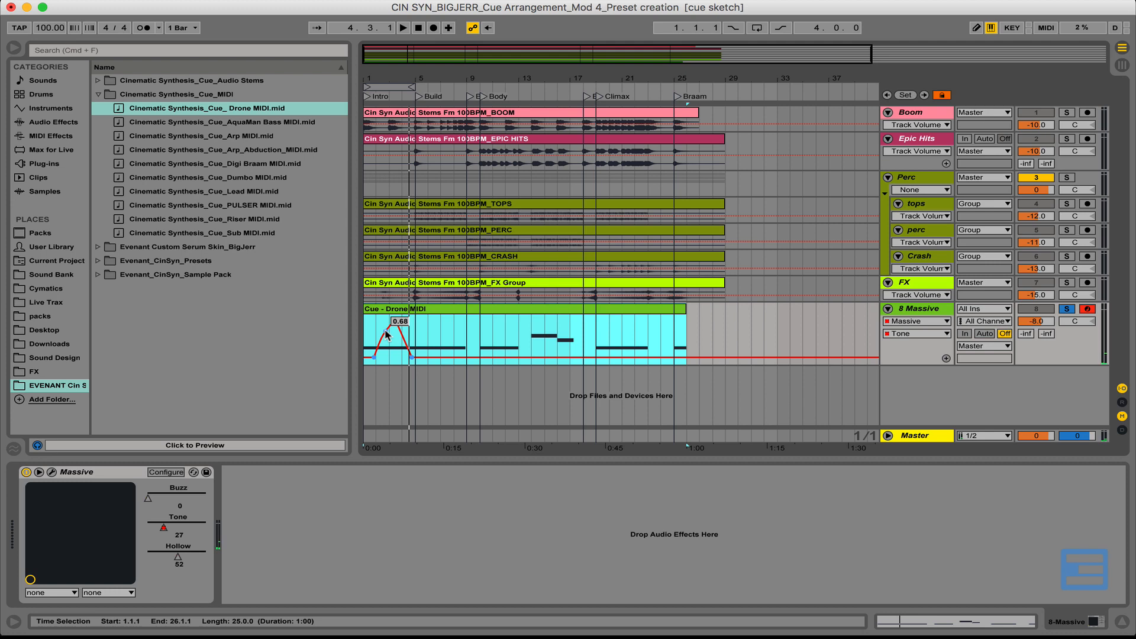
pyautogui.click(377, 331)
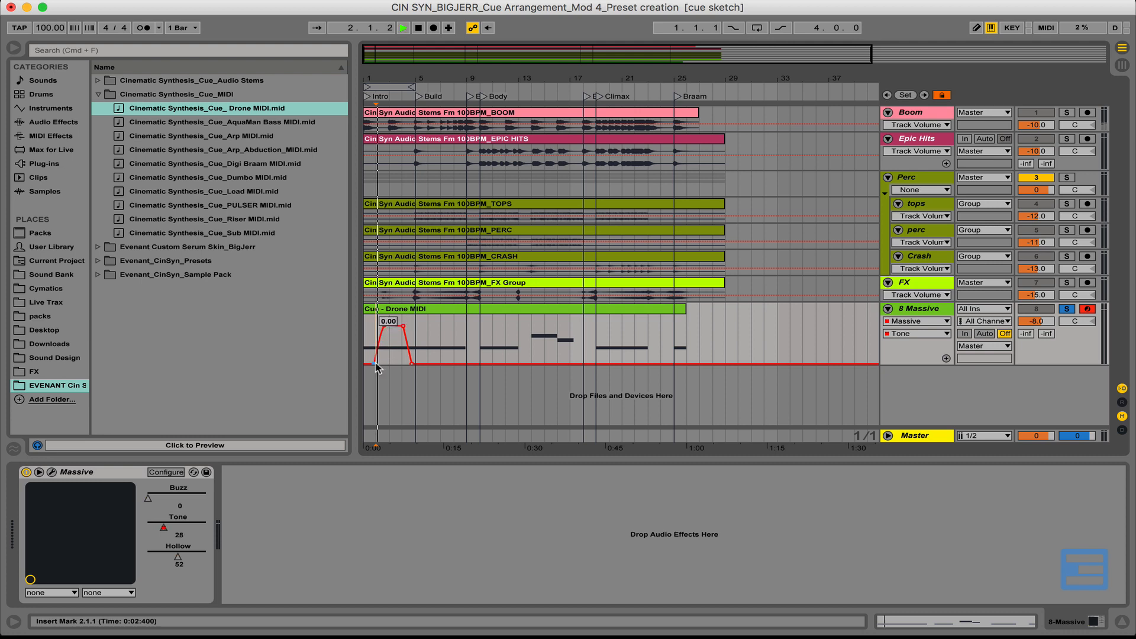
# Step: Play the soloed drone from the start, and add a Tone automation ramp across the Build that drops to zero at bar 9
pyautogui.press('space')
pyautogui.click(381, 308)
pyautogui.press('space')
pyautogui.moveTo(390, 81); pyautogui.dragTo(381, 85)
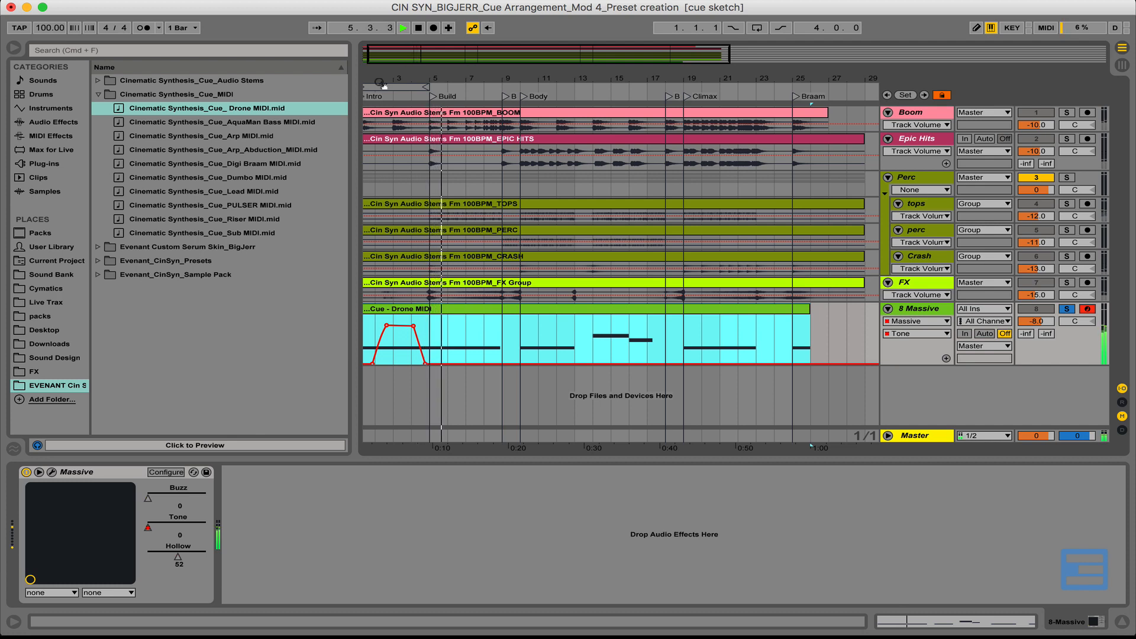
pyautogui.press('space')
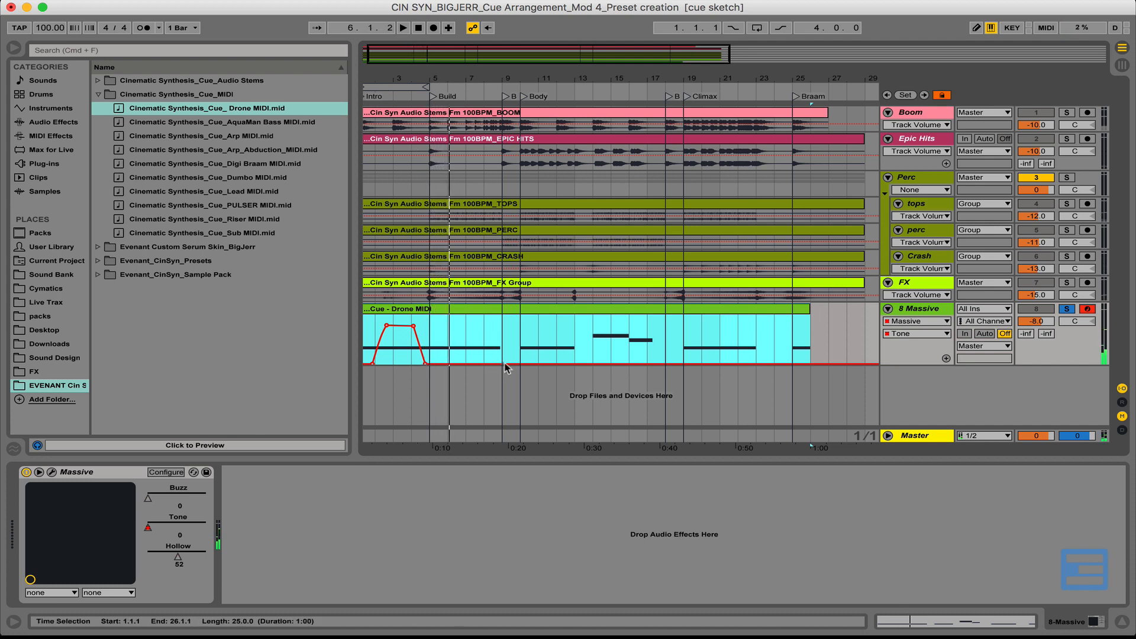
pyautogui.click(494, 347)
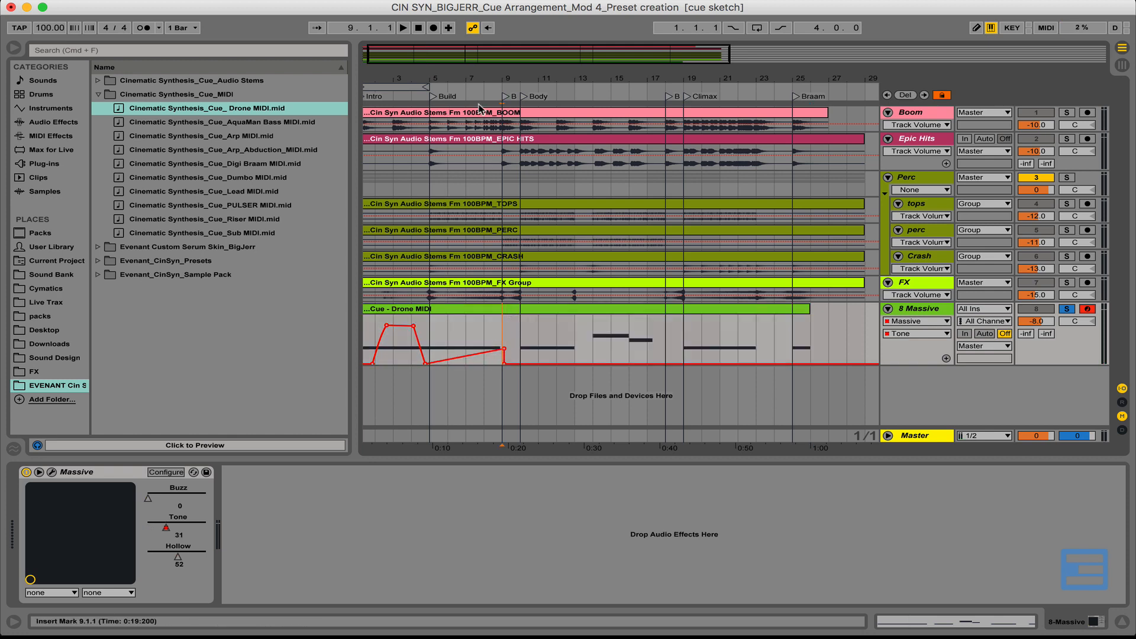
# Step: Unsolo the Massive track and play the full cue from the start into the Body section to check the drone in context
pyautogui.click(1065, 310)
pyautogui.press('space')
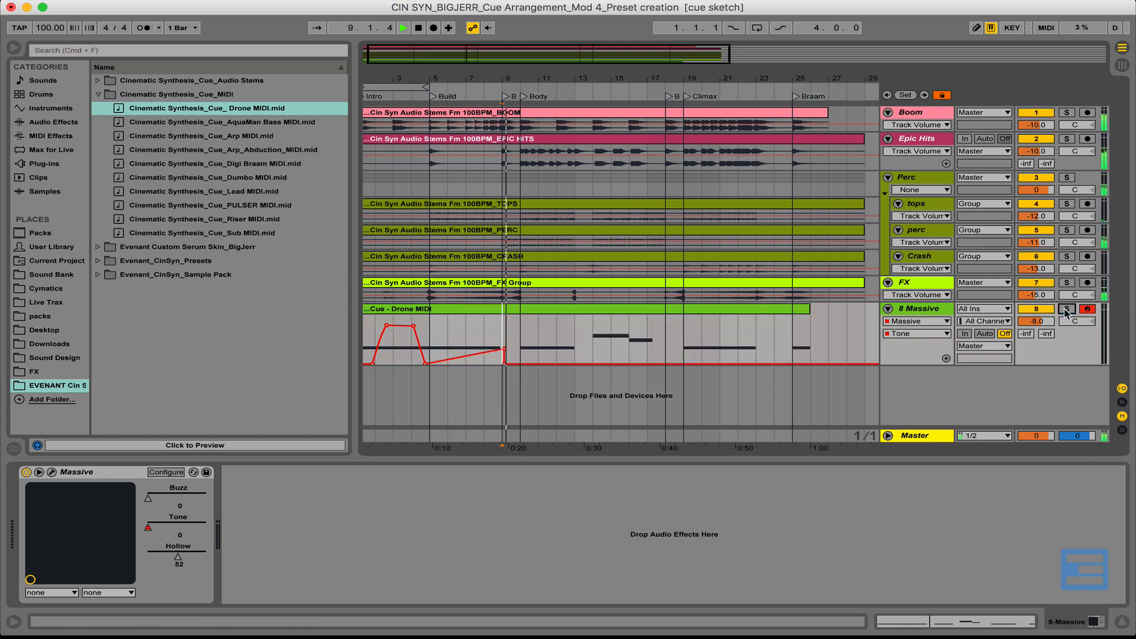
pyautogui.click(391, 308)
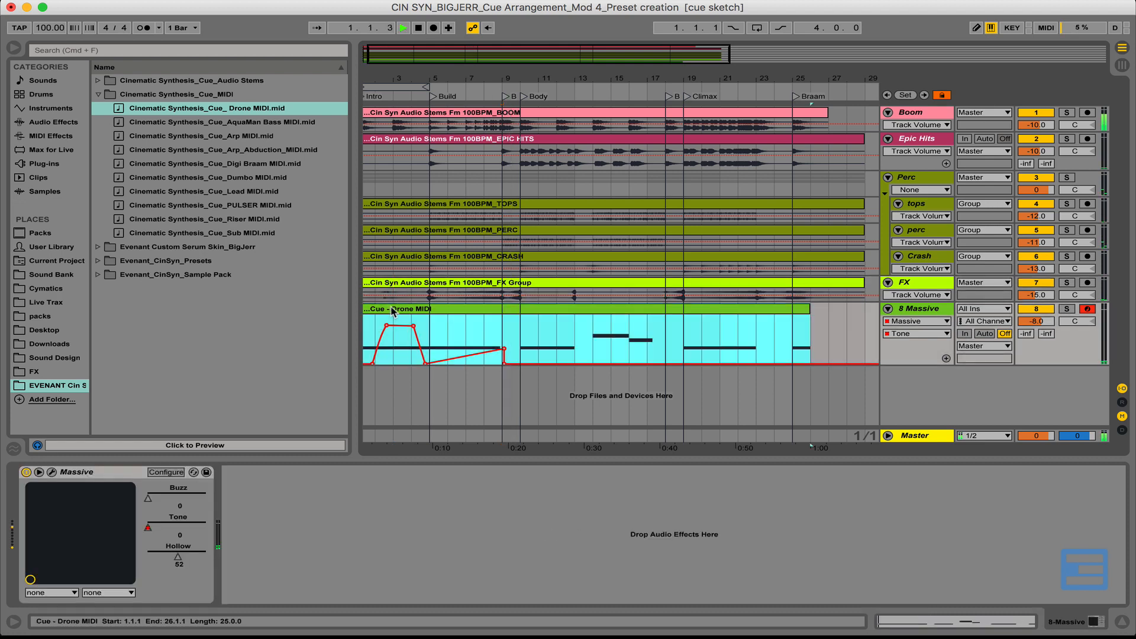
pyautogui.press('space')
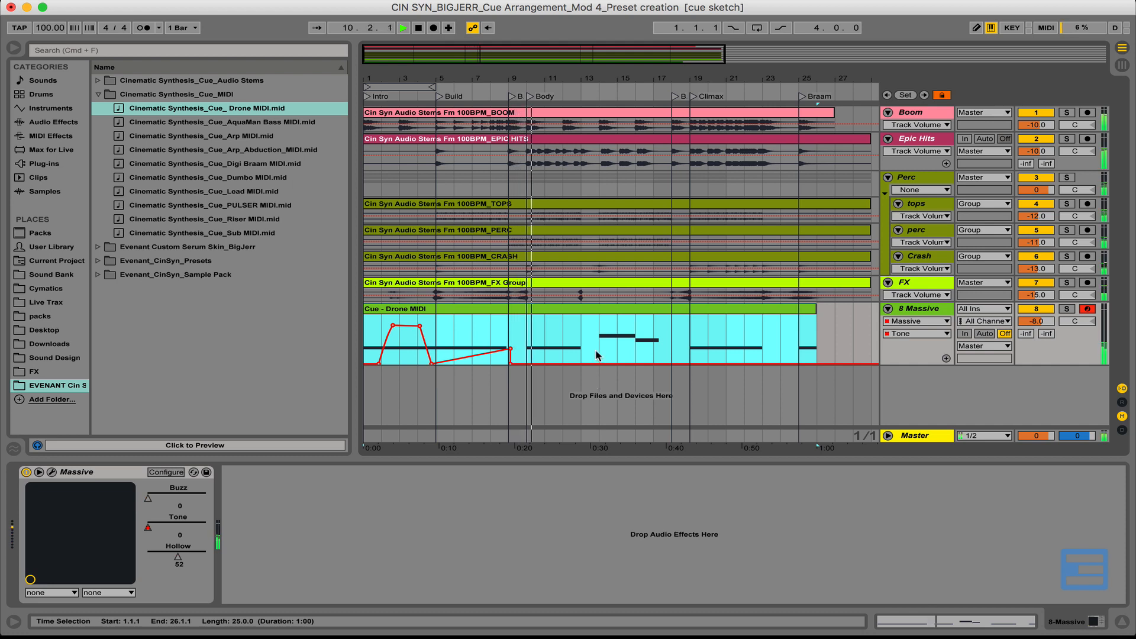
pyautogui.press('space')
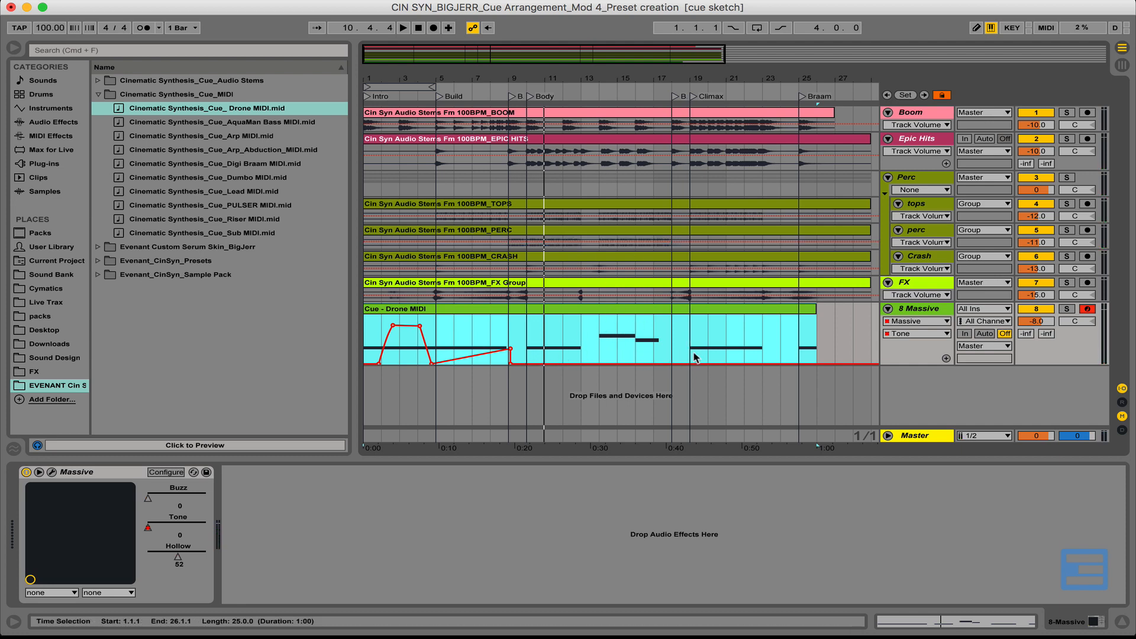
# Step: Draw Tone automation rising from bar 19 to bar 23, falling to zero before bar 25, and raised again for the Braam
pyautogui.click(725, 349)
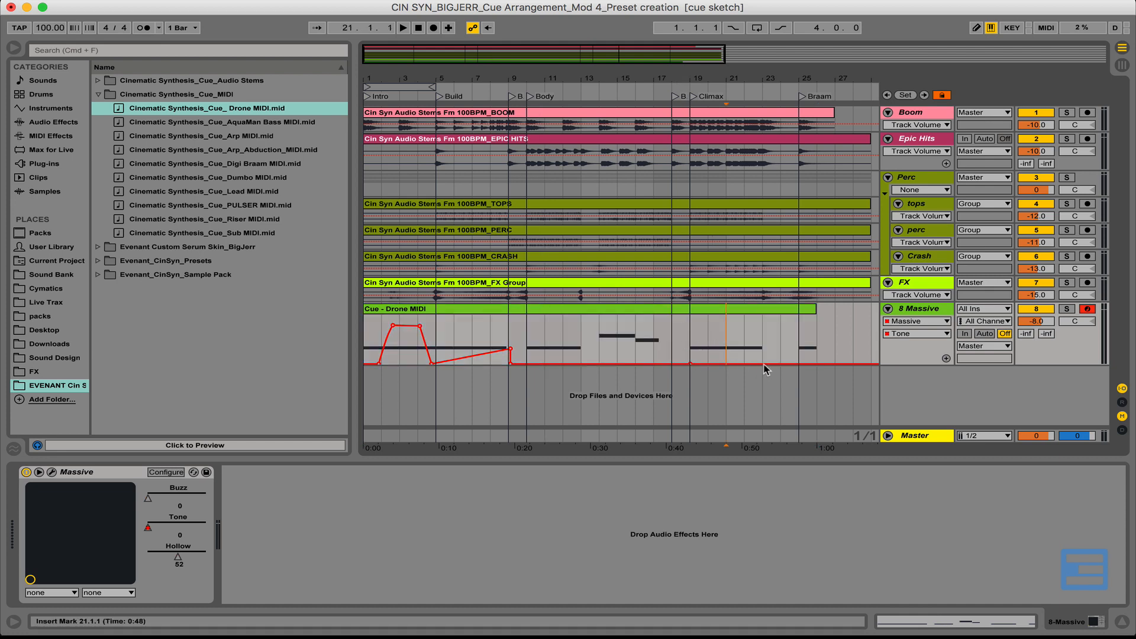
pyautogui.moveTo(762, 363); pyautogui.dragTo(792, 363)
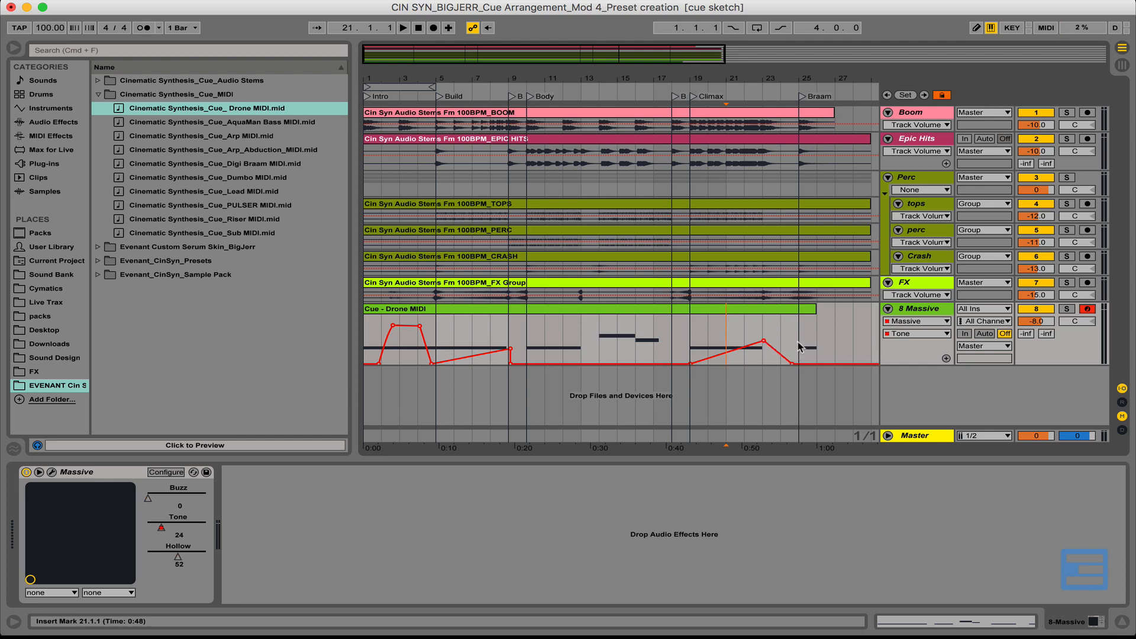
pyautogui.press('space')
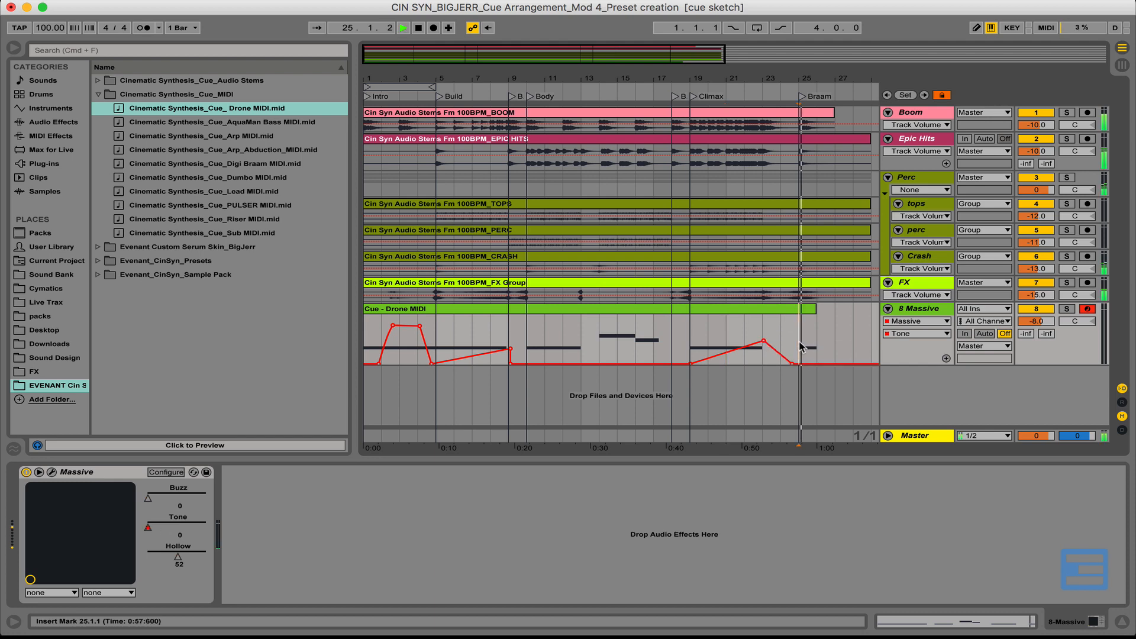
pyautogui.moveTo(793, 364); pyautogui.dragTo(793, 340)
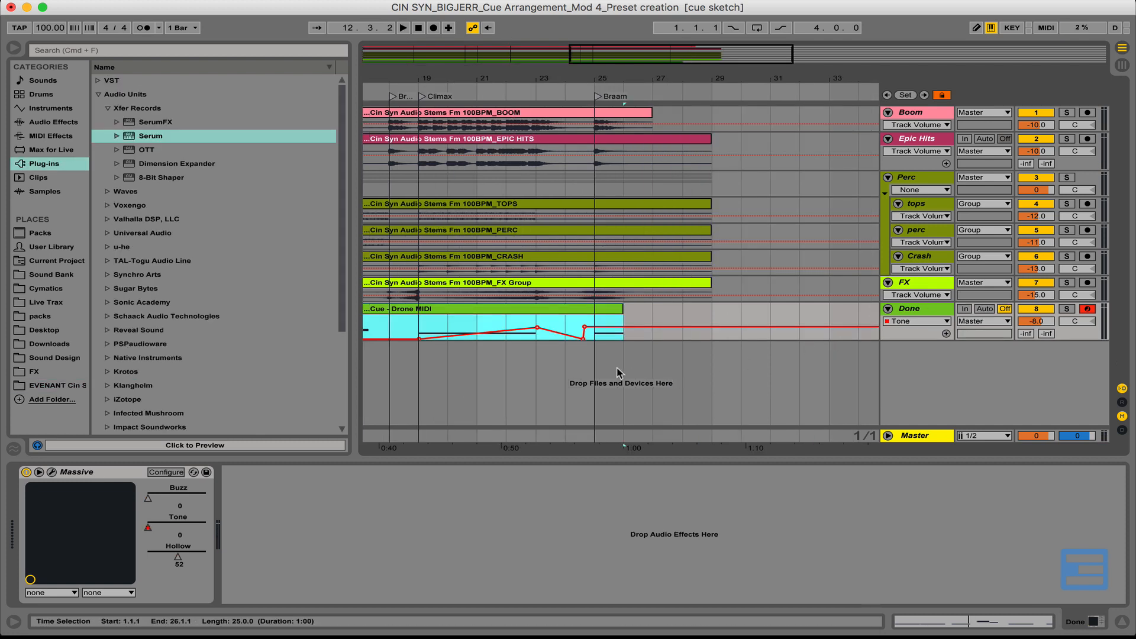
# Step: Place the drone track's Tone automation in its own lane and display the Buzz parameter's automation in the main lane
pyautogui.hscroll(-10, 617, 373)
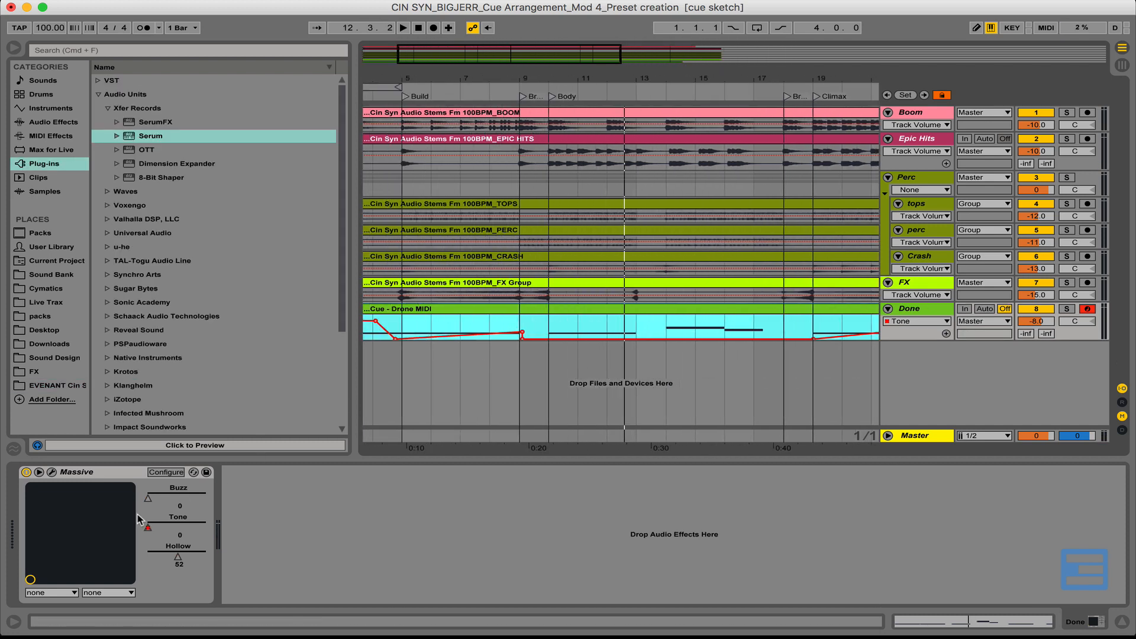
pyautogui.click(448, 324)
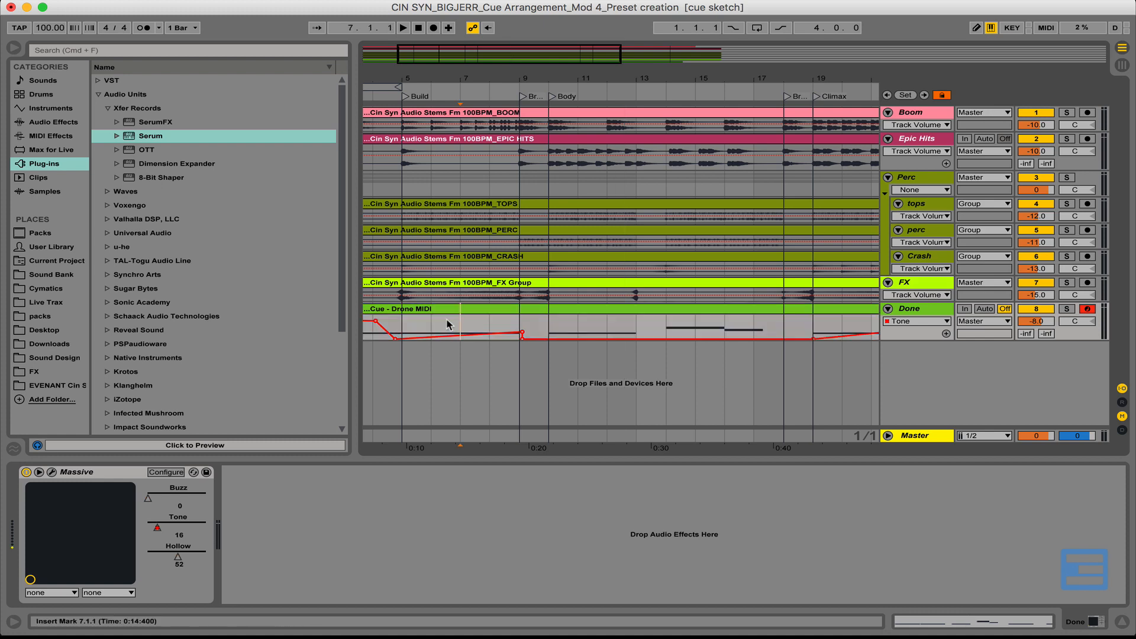
pyautogui.hscroll(-1, 500, 324)
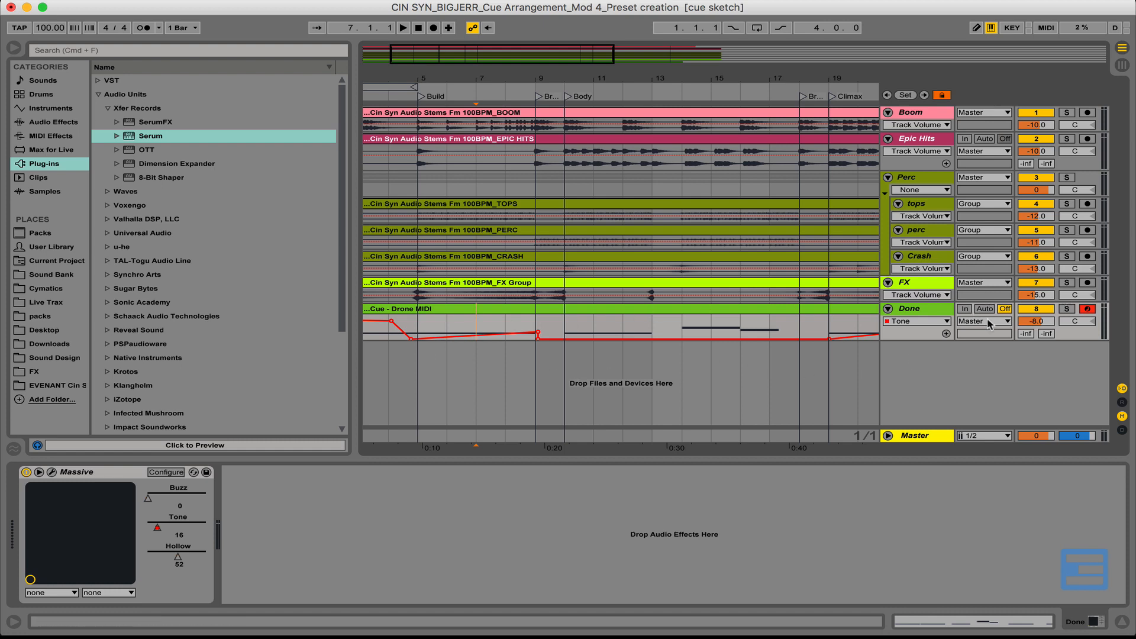
pyautogui.click(946, 333)
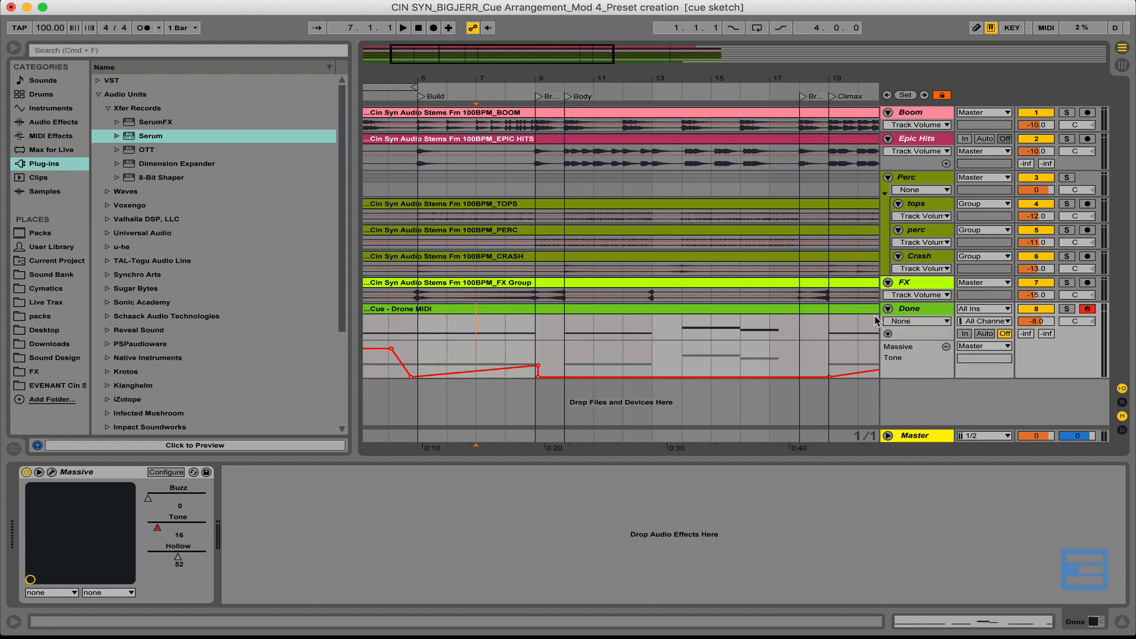
pyautogui.click(148, 500)
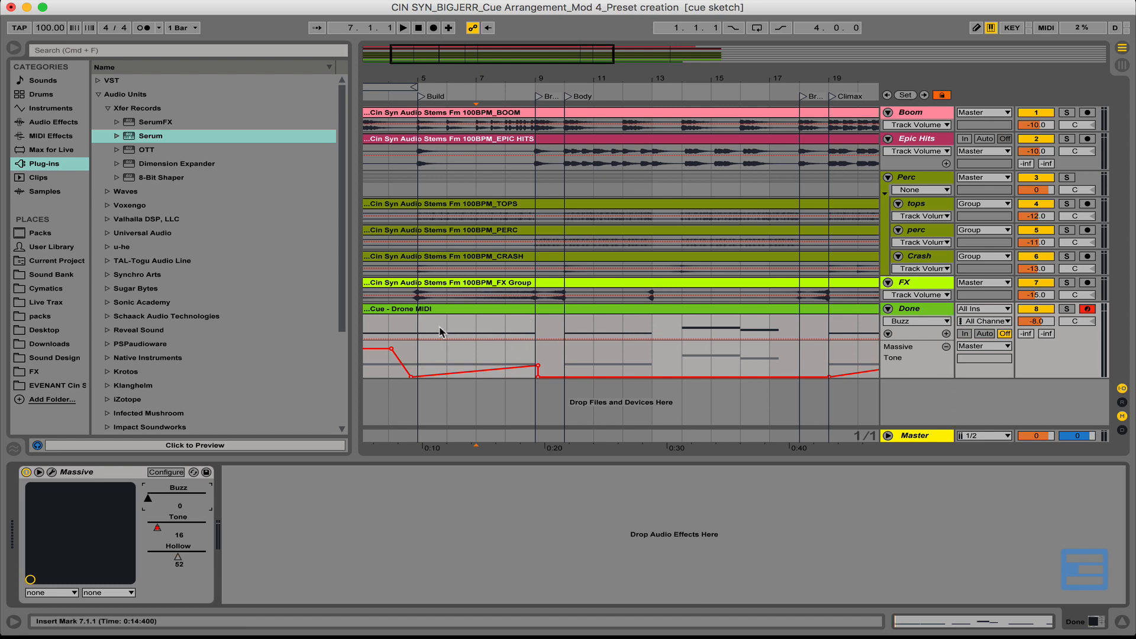
# Step: Draw a Buzz automation ramp from 0 at bar 5 to about 69 at bar 9 and audition it with the drone soloed
pyautogui.click(419, 343)
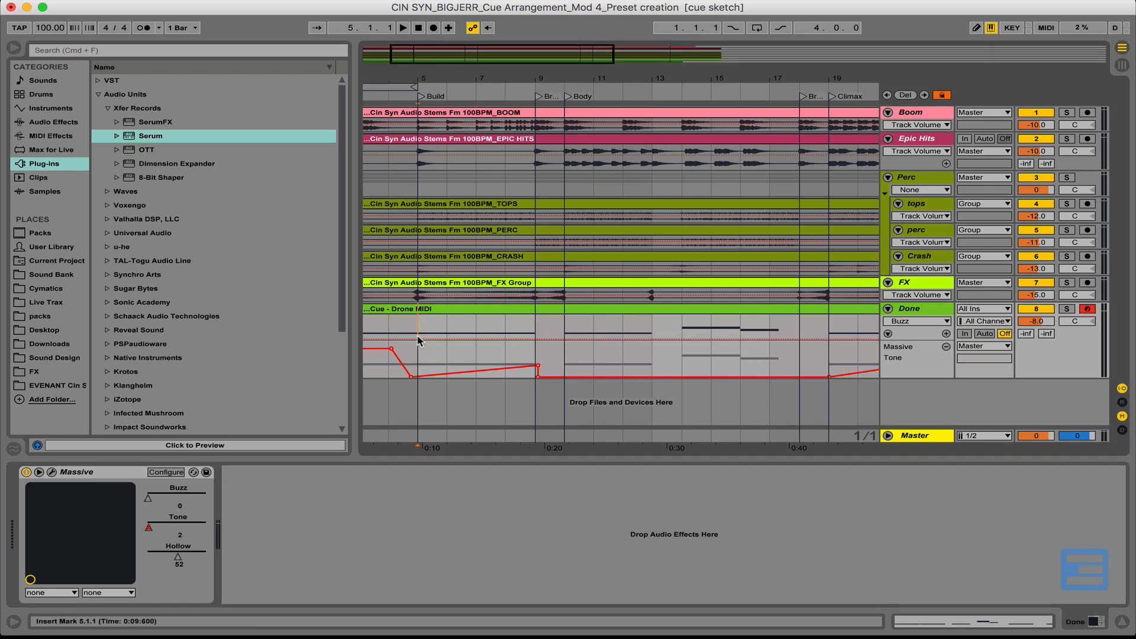
pyautogui.moveTo(534, 342); pyautogui.dragTo(535, 324)
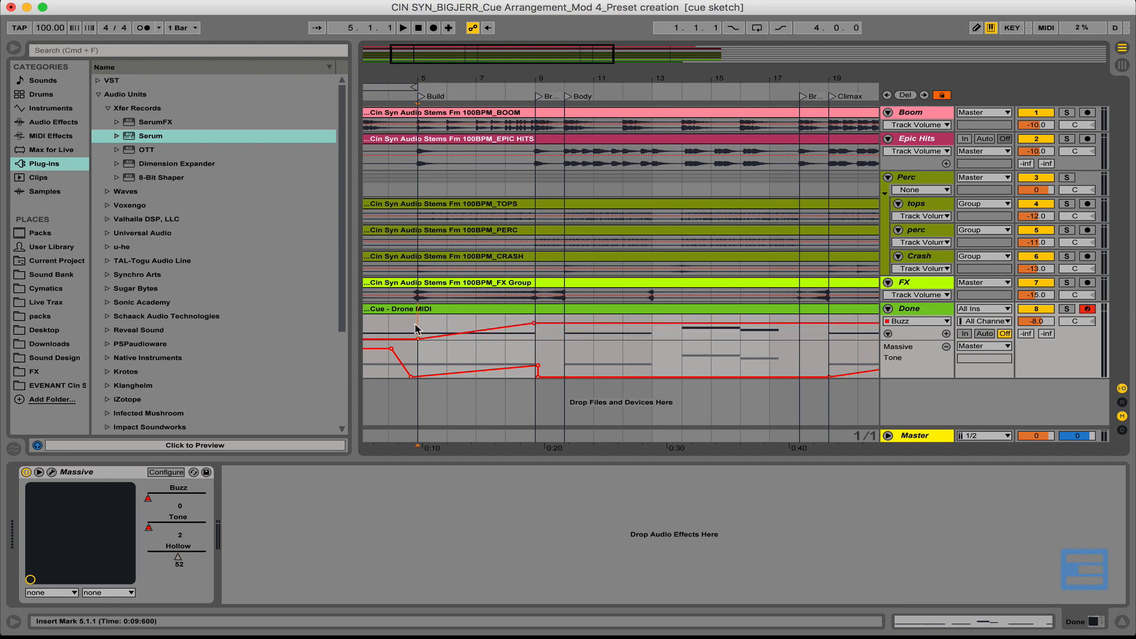
pyautogui.press('space')
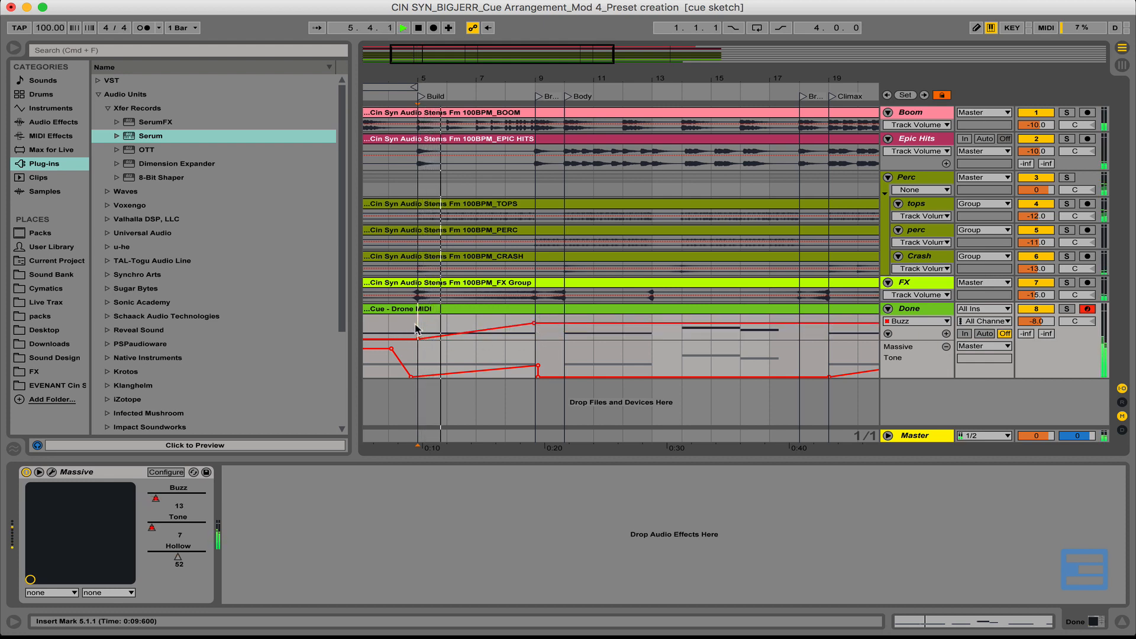
pyautogui.click(1067, 308)
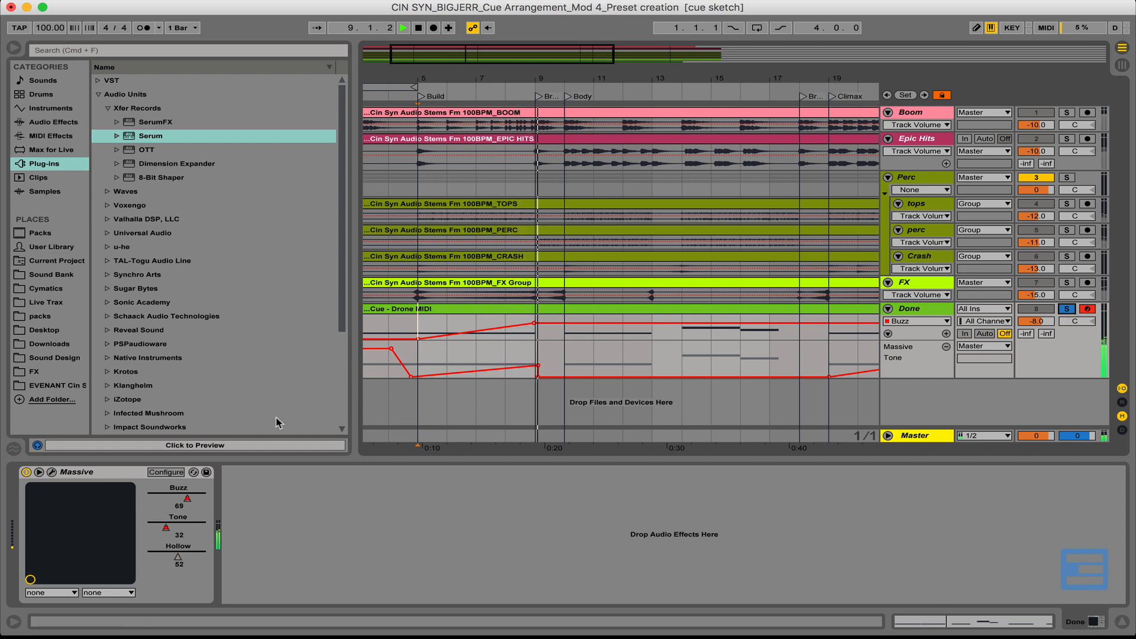
pyautogui.press('space')
# Step: Override the Buzz macro to 0 to hear the Build without it, and re-enable the automation
pyautogui.click(178, 506)
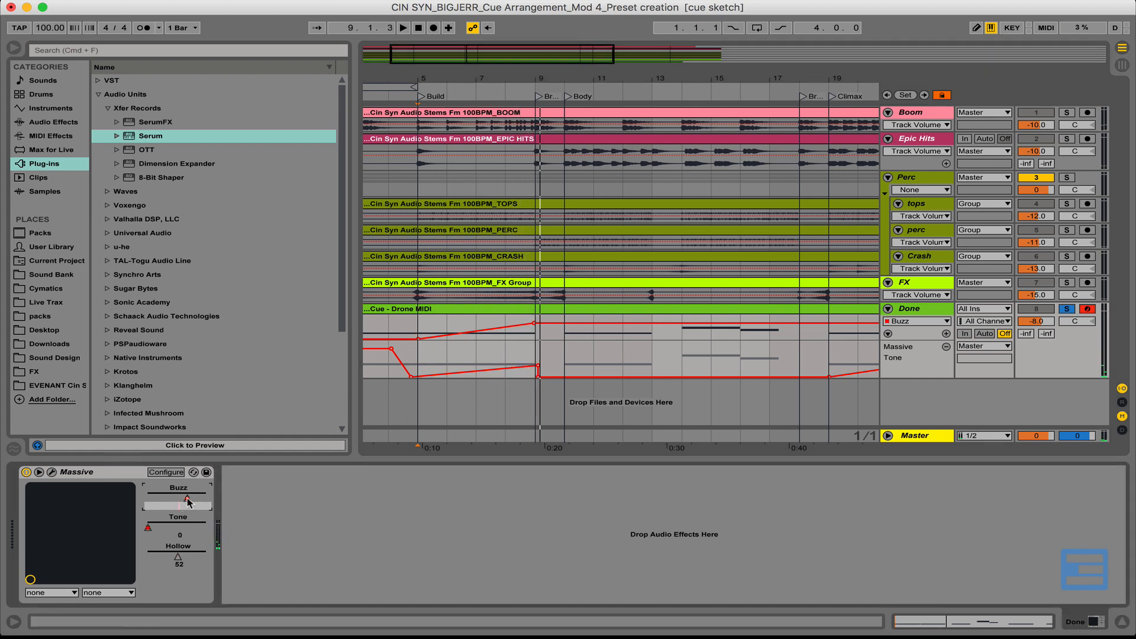
pyautogui.moveTo(187, 501); pyautogui.dragTo(153, 503)
pyautogui.press('space')
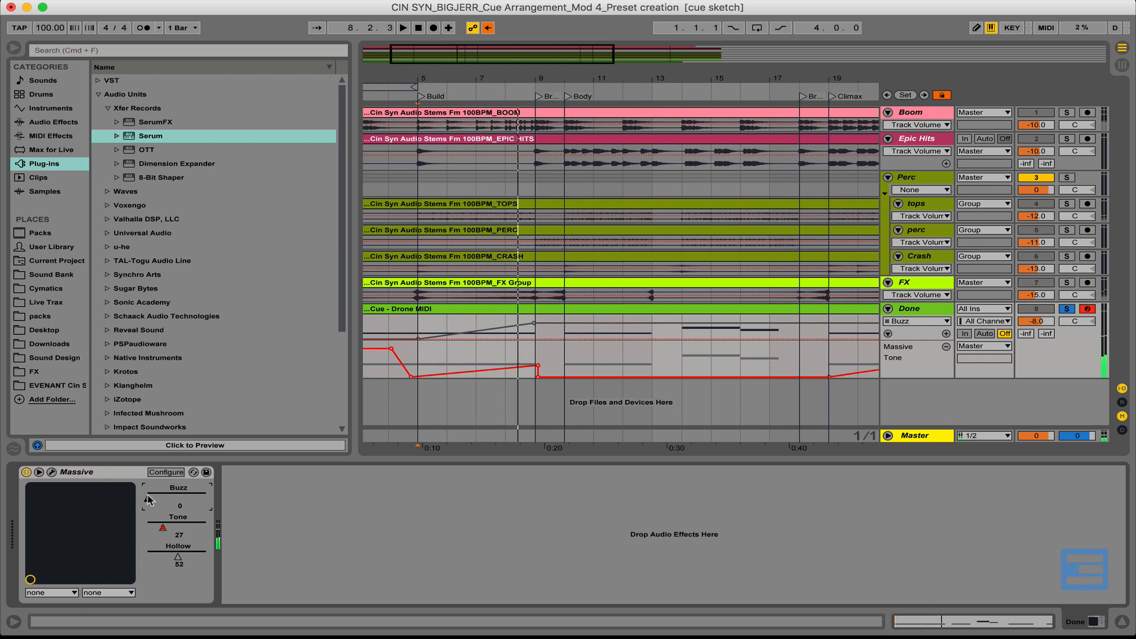
pyautogui.click(490, 28)
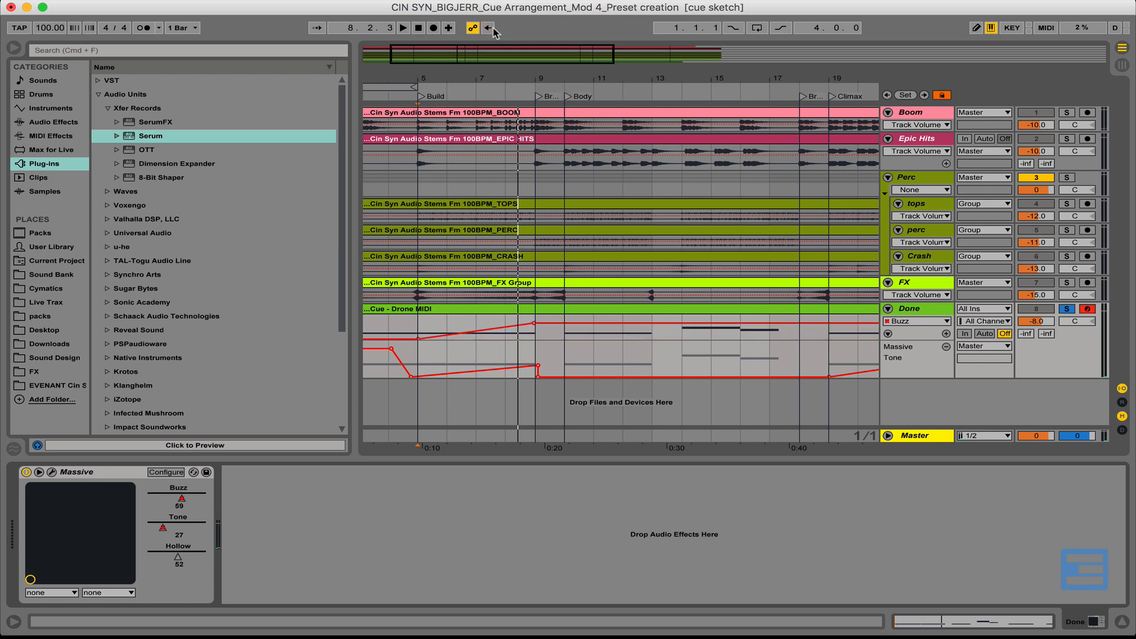
# Step: Play the soloed drone with its Buzz automation, and unsolo it from bar 10 to hear the Body with the full mix
pyautogui.press('space')
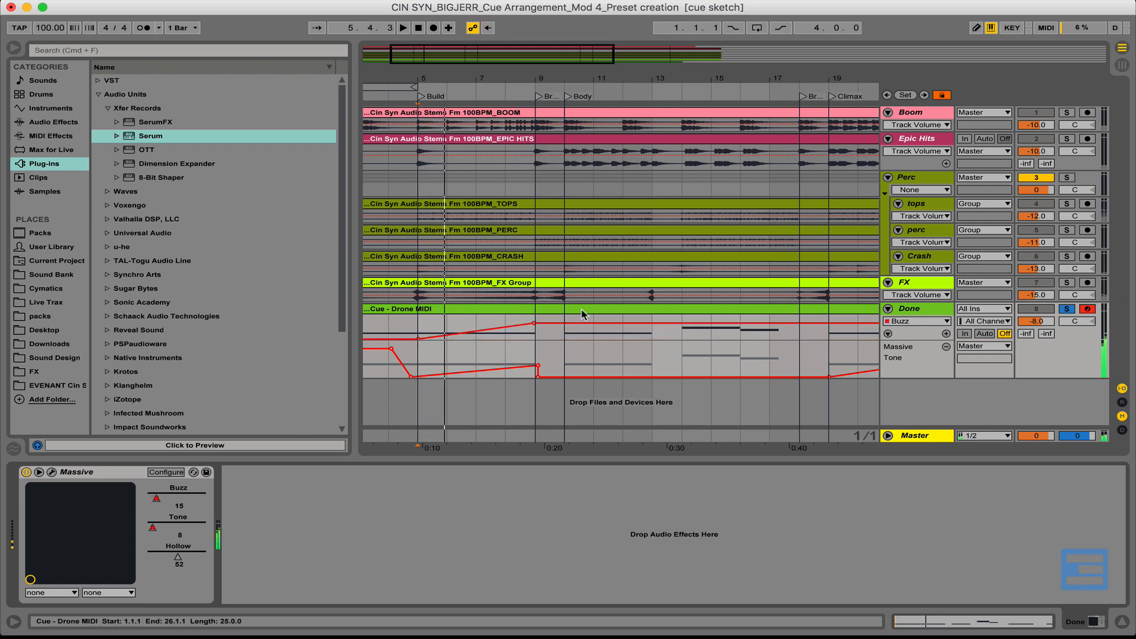
pyautogui.click(565, 324)
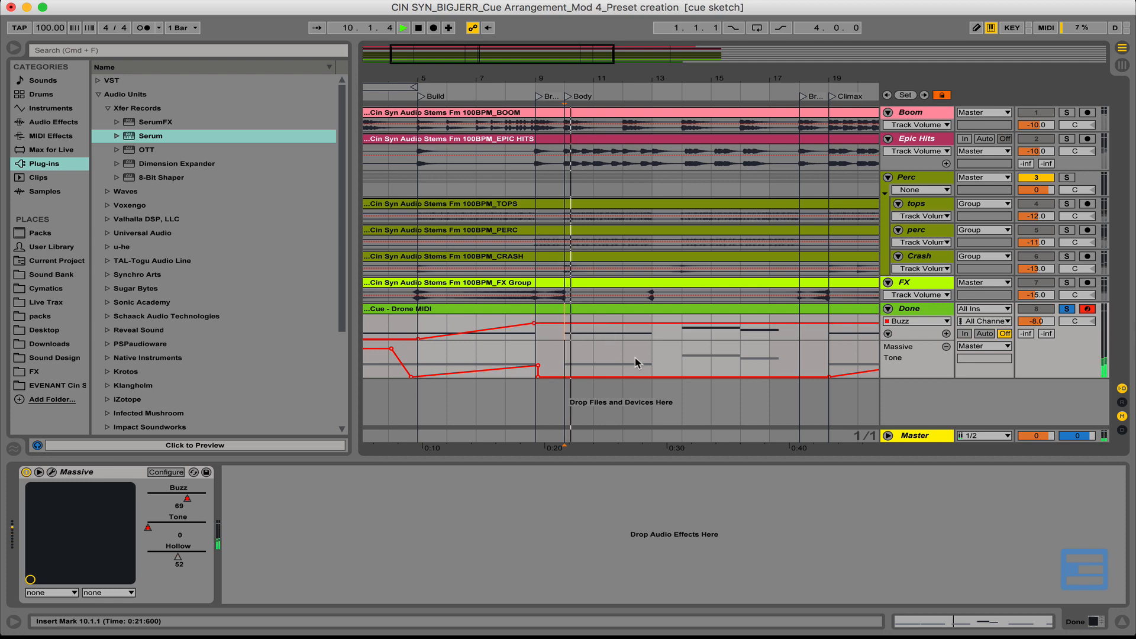
pyautogui.click(1066, 310)
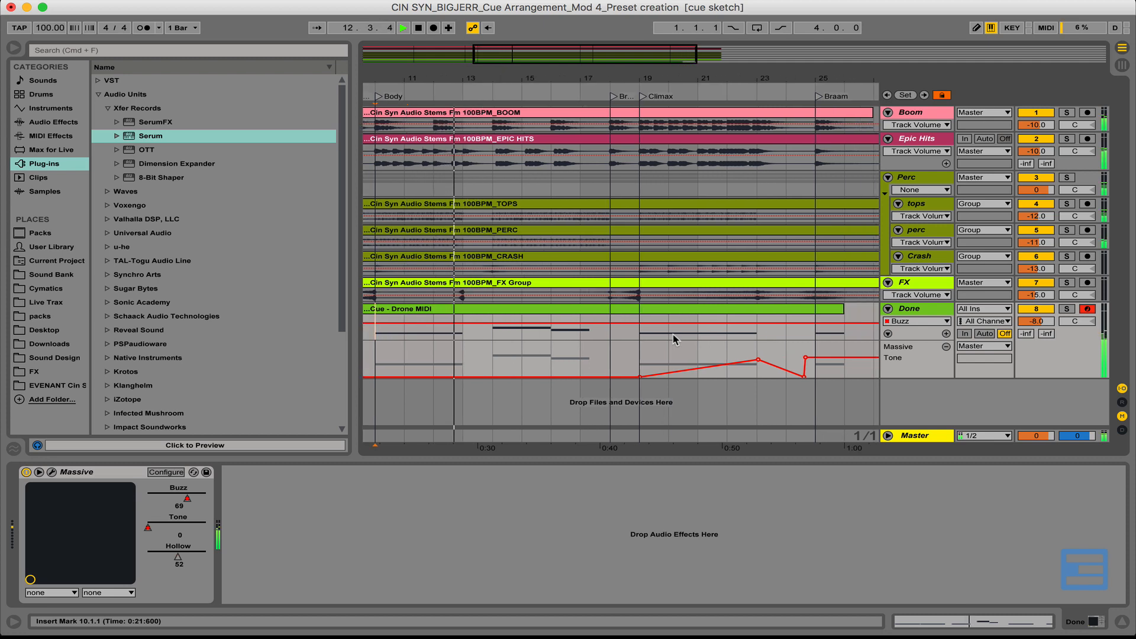
# Step: Draw a dip in the Buzz automation between about bars 19 and 23, and play the Climax from bar 19
pyautogui.press('space')
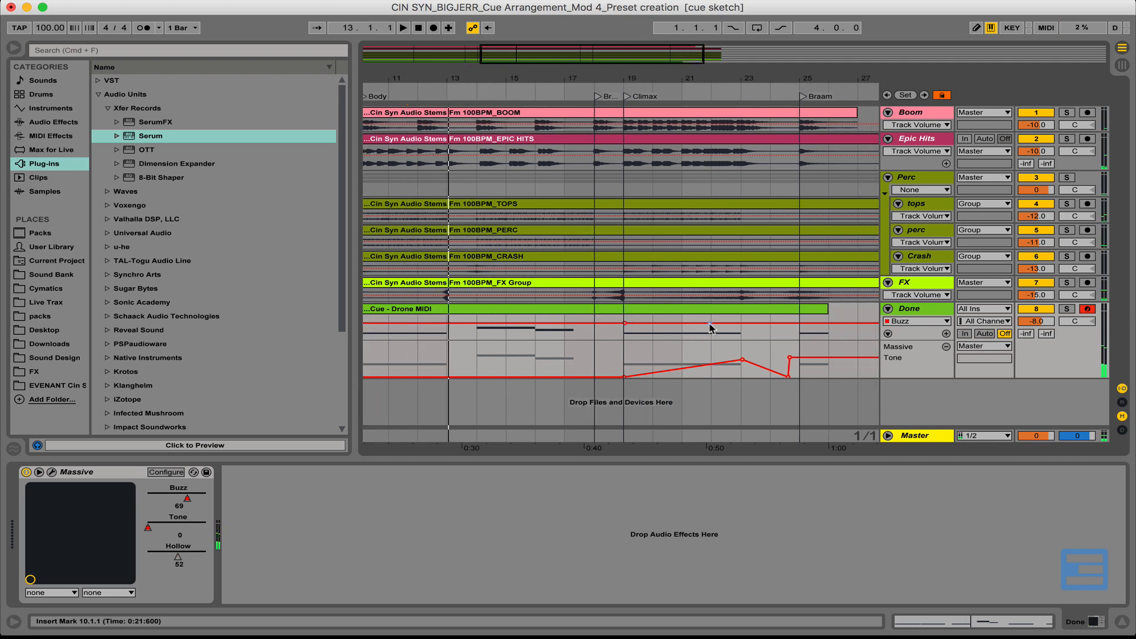
pyautogui.moveTo(709, 324); pyautogui.dragTo(744, 320)
pyautogui.click(623, 341)
pyautogui.press('space')
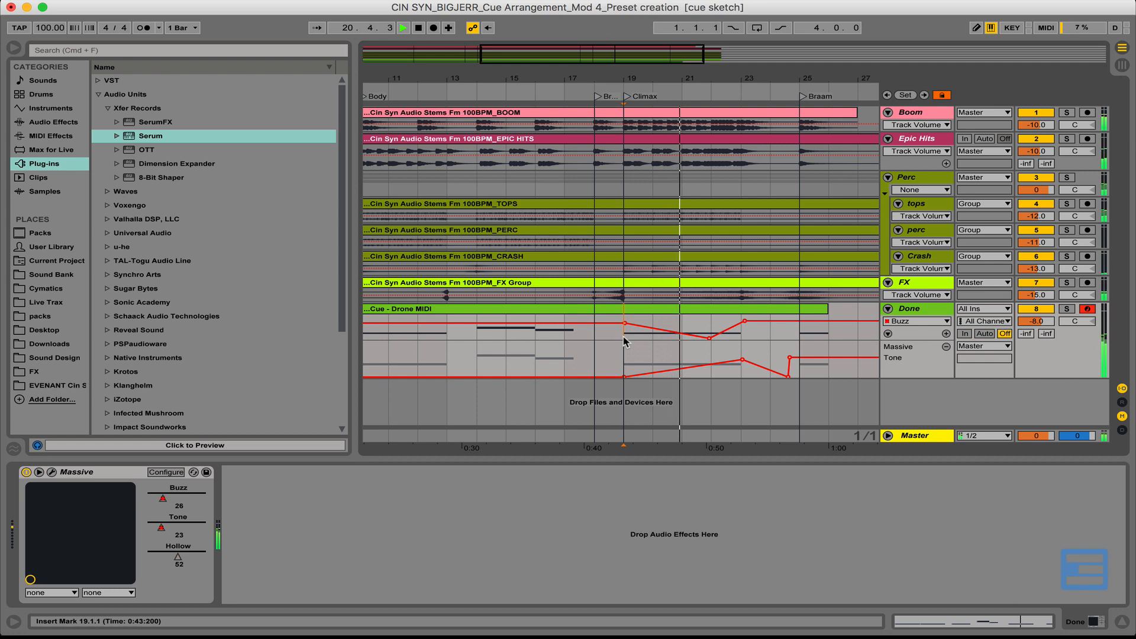
# Step: Drop the Buzz automation sharply just before the Braam at bar 25, ramp it up to 100 by about bar 26, and stop playback
pyautogui.click(795, 321)
pyautogui.moveTo(806, 321); pyautogui.dragTo(795, 339)
pyautogui.moveTo(820, 339); pyautogui.dragTo(829, 316)
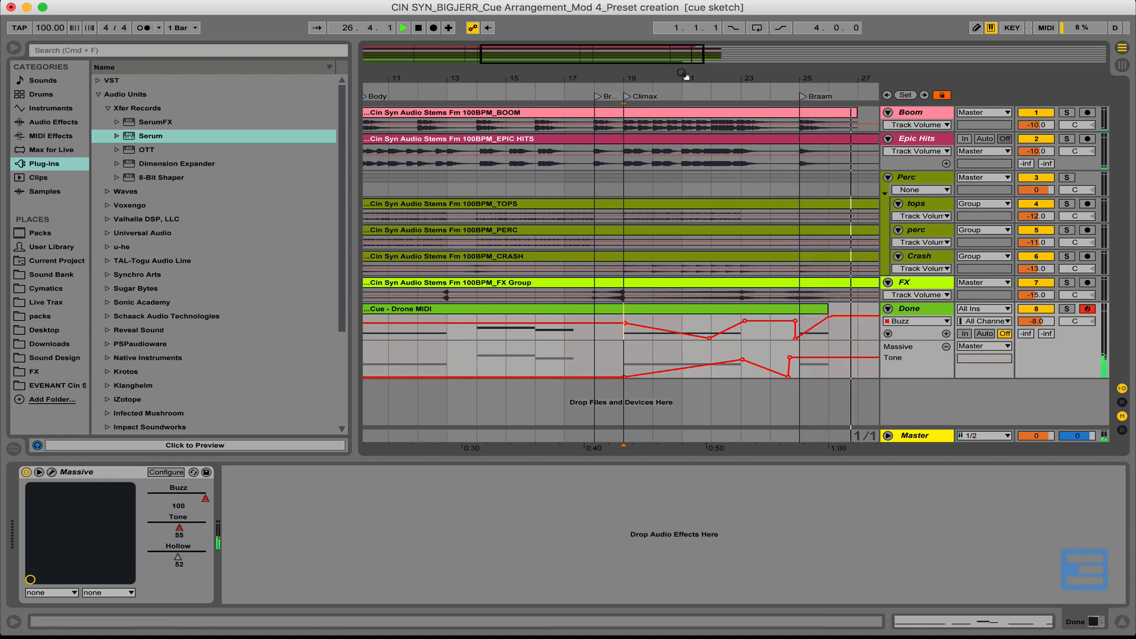
pyautogui.press('space')
pyautogui.moveTo(683, 75); pyautogui.dragTo(683, 36)
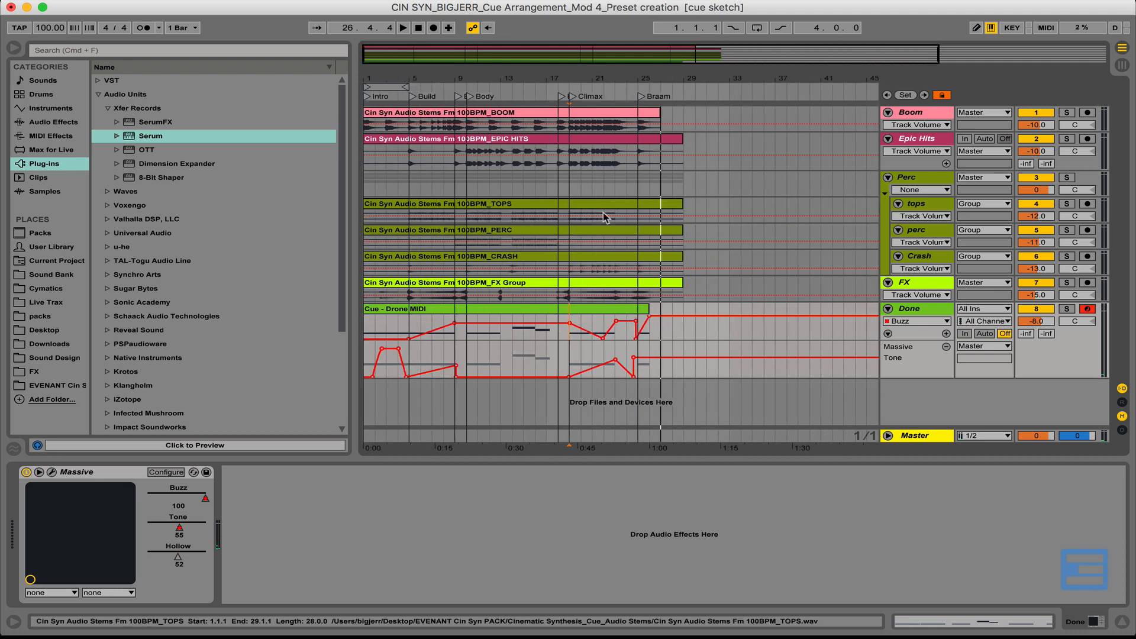
# Step: Place the drone's Buzz automation in its own lane and reduce the height of the Buzz and Tone lanes
pyautogui.moveTo(424, 78); pyautogui.dragTo(425, 89)
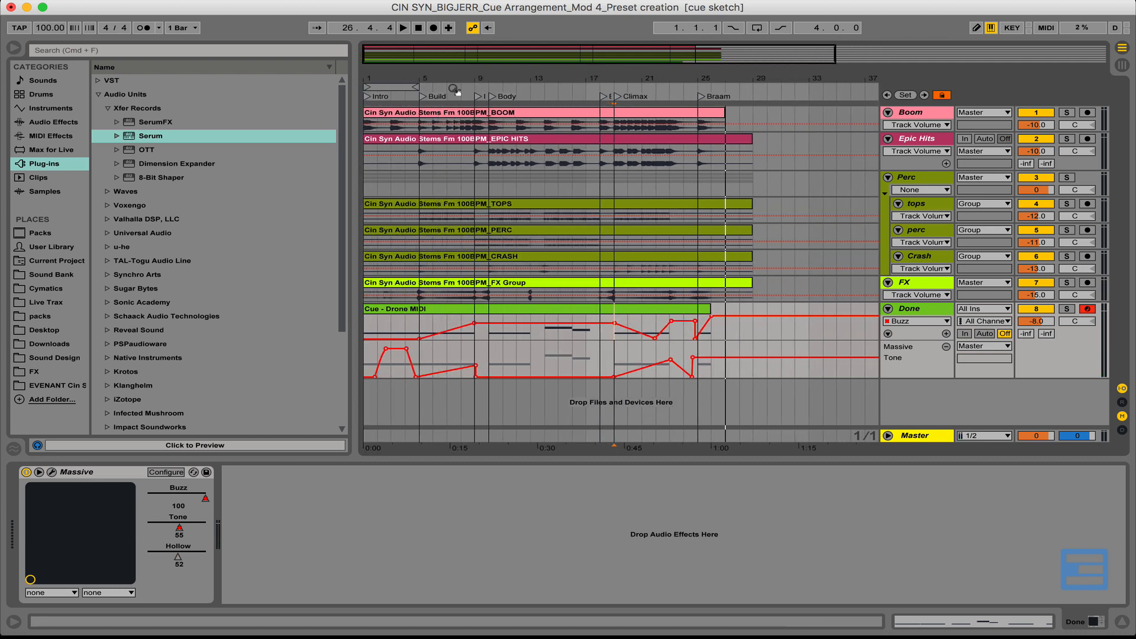
pyautogui.click(947, 334)
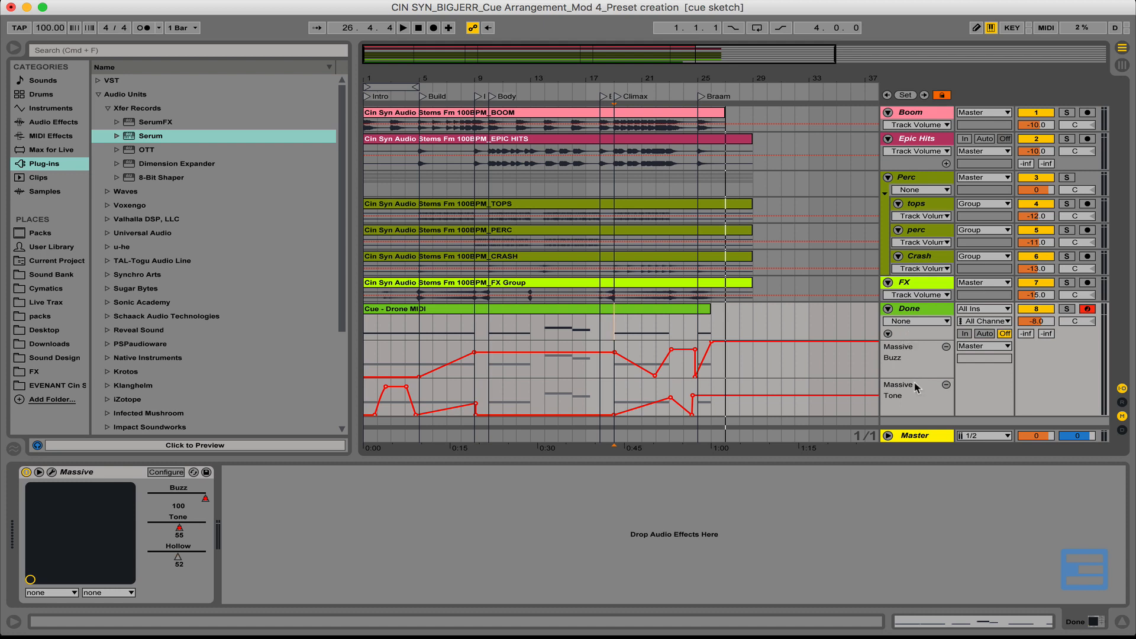
pyautogui.moveTo(914, 377); pyautogui.dragTo(915, 354)
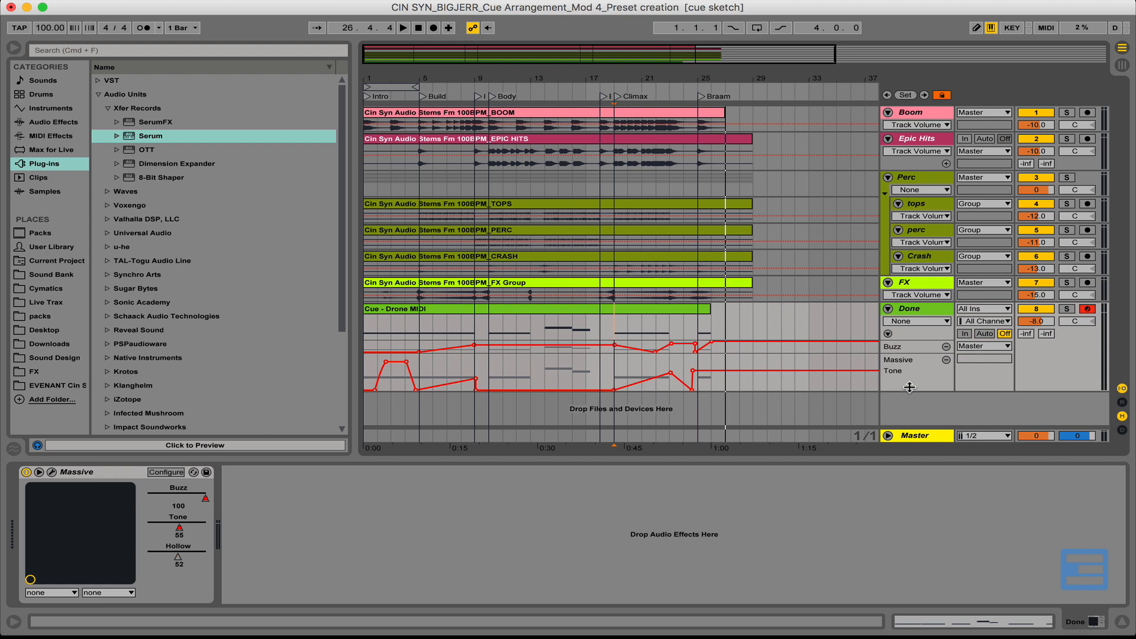
pyautogui.moveTo(910, 391); pyautogui.dragTo(910, 382)
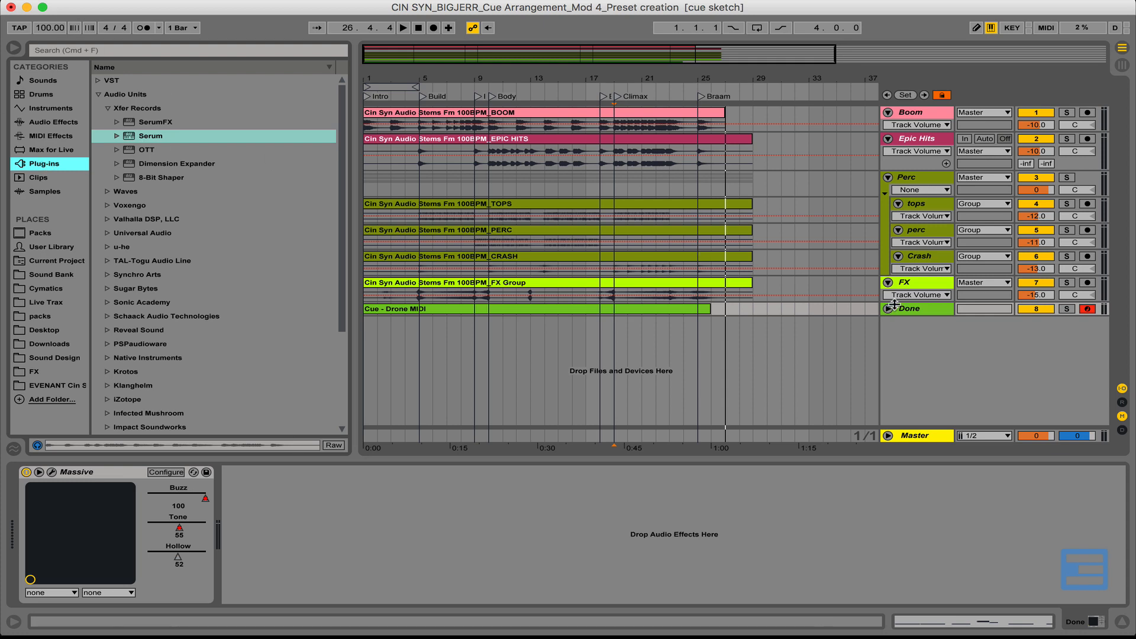
# Step: Insert a MIDI track below the drone and load Serum on it with the Evenant preset PULSER - Abduction
pyautogui.click(911, 309)
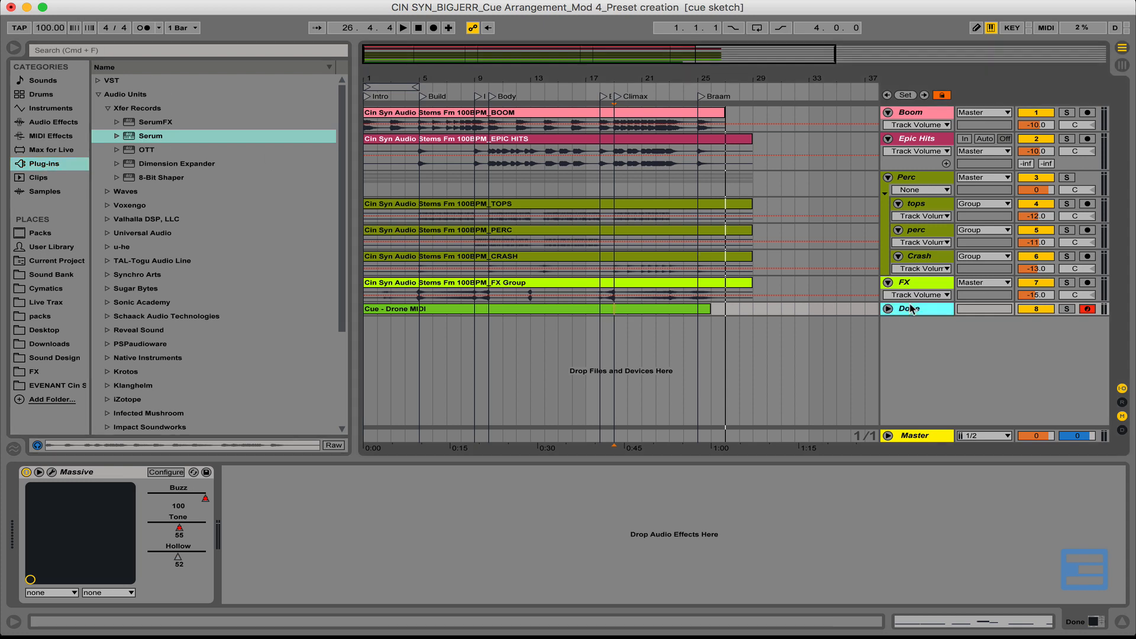
pyautogui.press('super+shift+t')
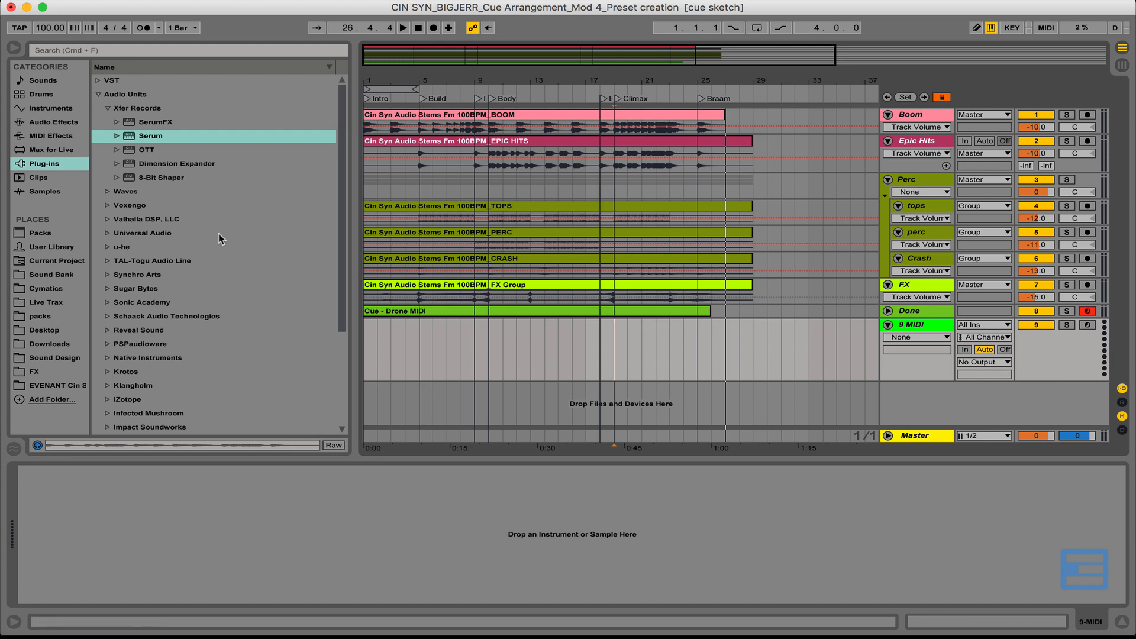
pyautogui.moveTo(151, 135); pyautogui.dragTo(475, 357)
pyautogui.click(478, 53)
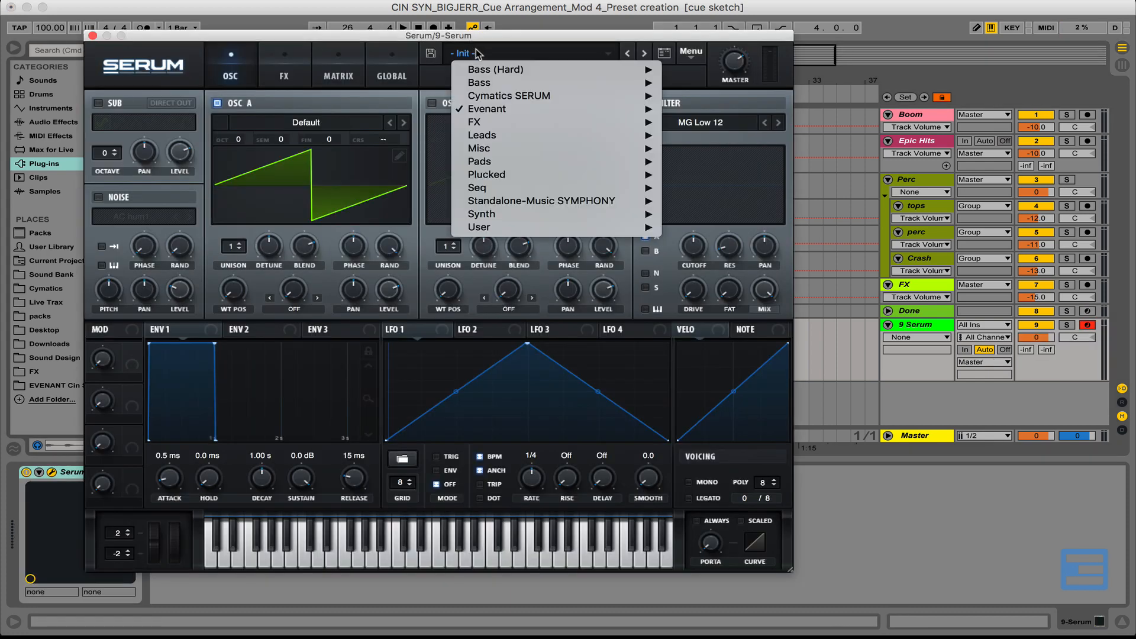
pyautogui.moveTo(512, 112)
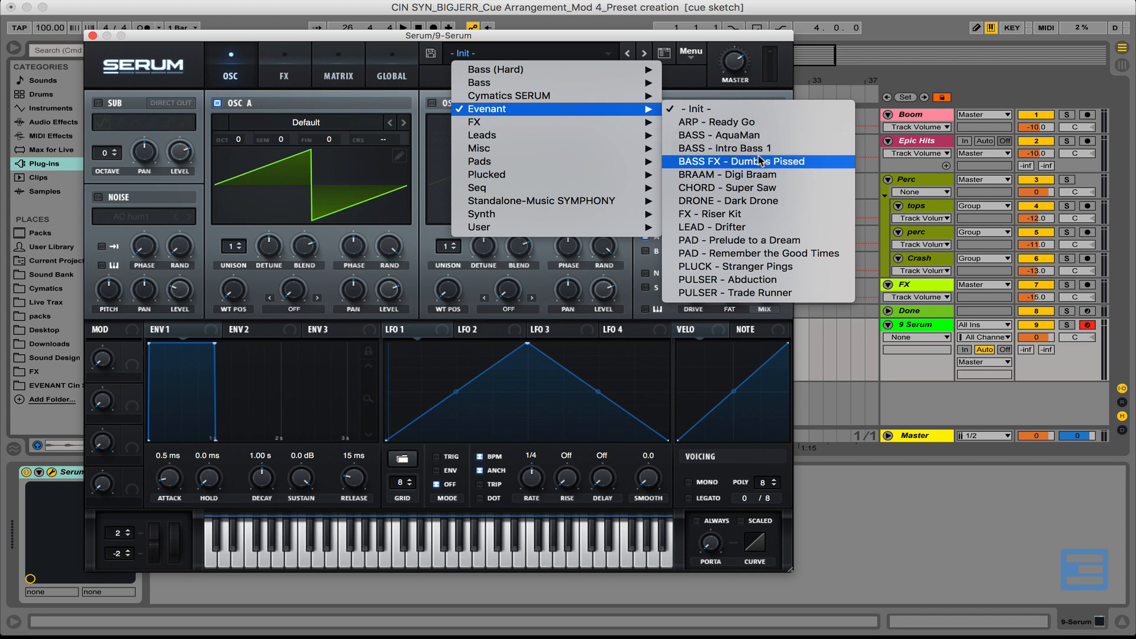
pyautogui.click(761, 282)
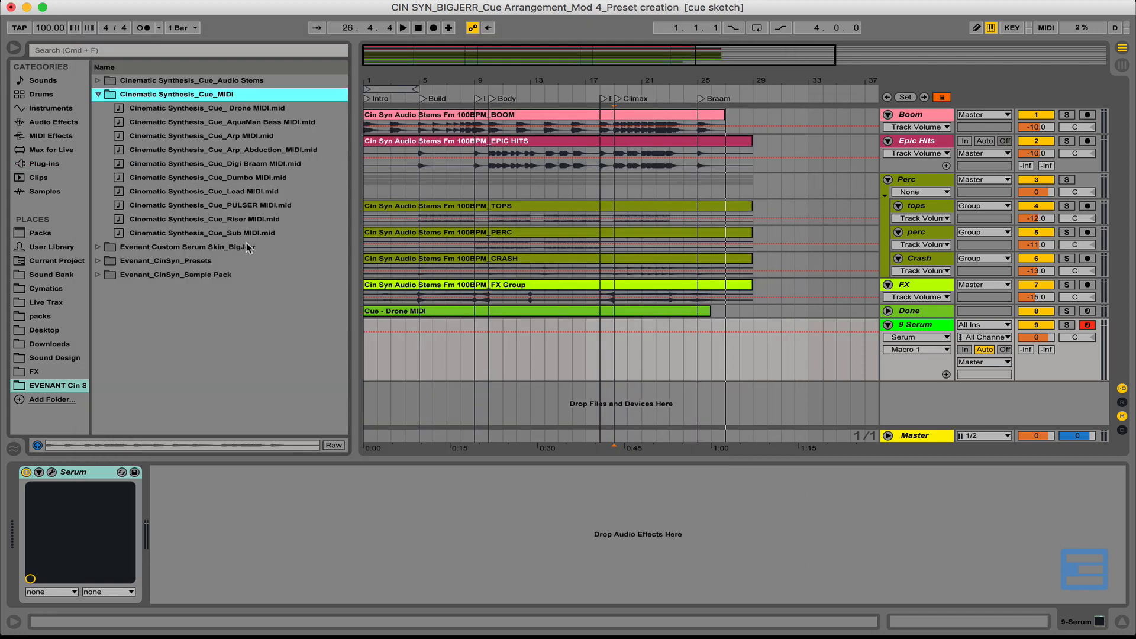
# Step: Place Cinematic Synthesis_Cue_Arp_Abduction_MIDI.mid at bar 1 on the Serum track and open the clip's notes
pyautogui.moveTo(246, 150); pyautogui.dragTo(364, 346)
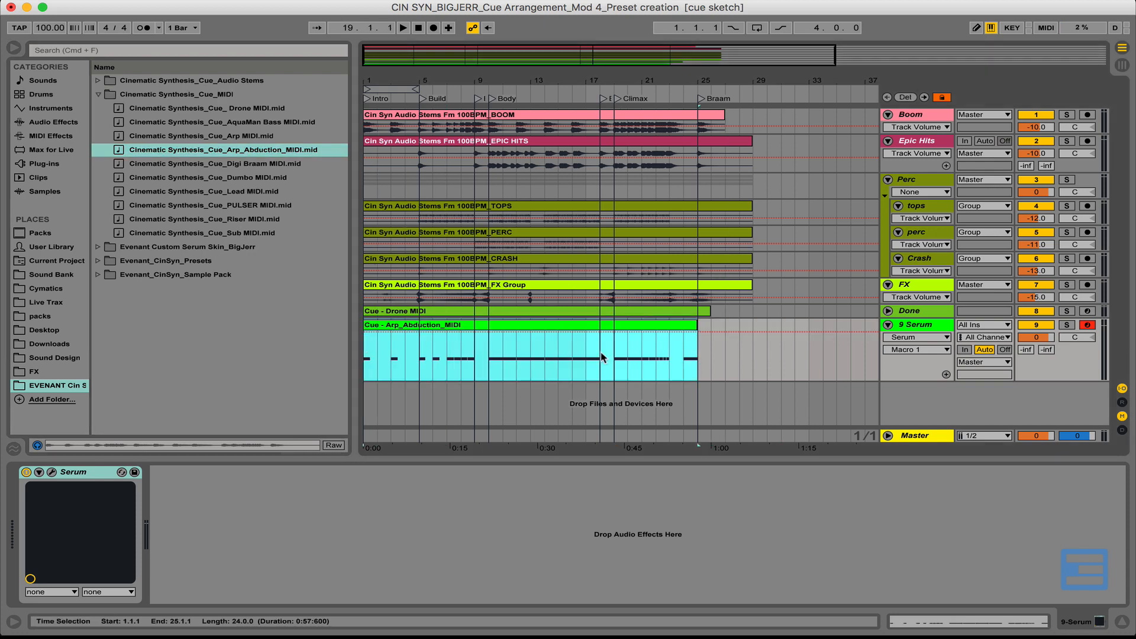
pyautogui.doubleClick(569, 370)
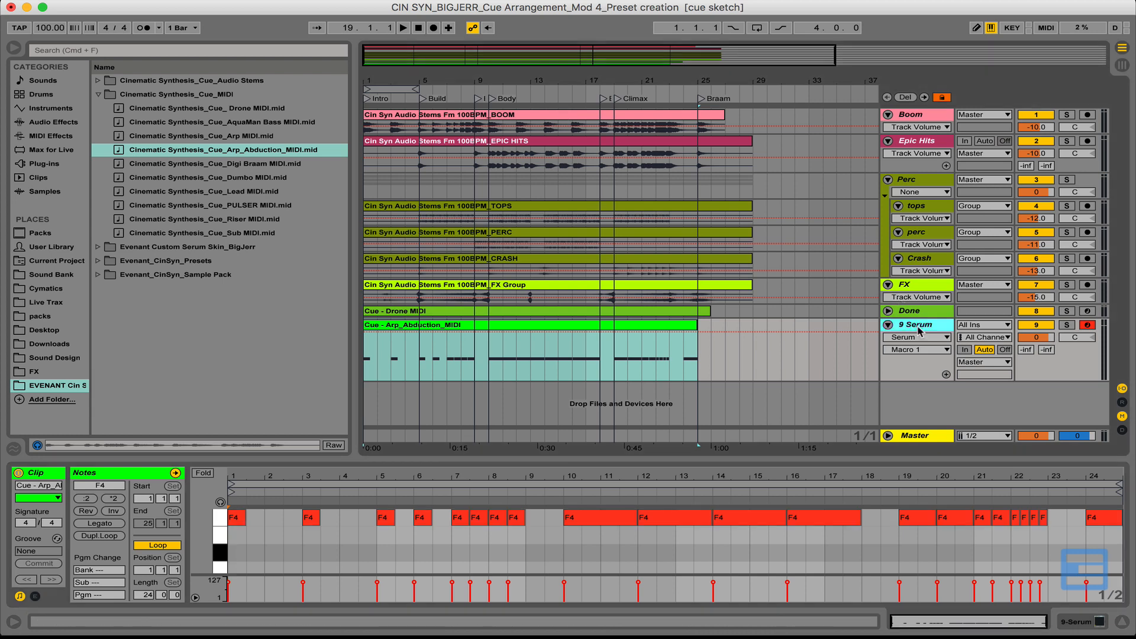
# Step: Set the Serum track's volume to -7 dB and rename the track ARP
pyautogui.click(1036, 338)
pyautogui.moveTo(1034, 343); pyautogui.dragTo(1034, 364)
pyautogui.click(915, 325)
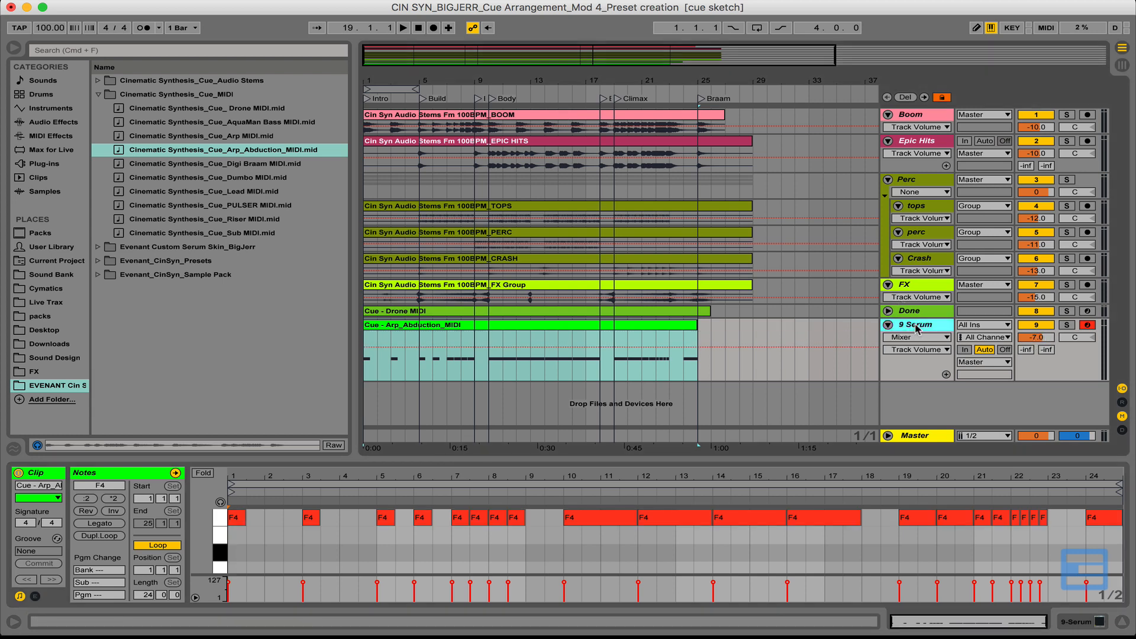
pyautogui.press('super+r')
pyautogui.write('A')
pyautogui.press('Return')
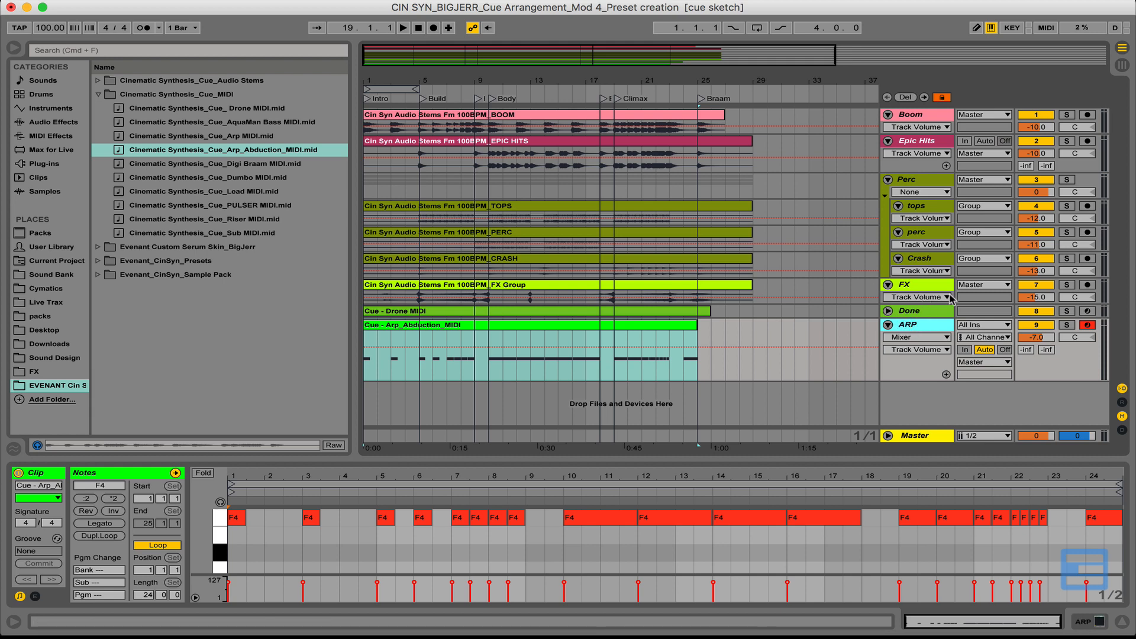
# Step: Solo the ARP track, set its monitoring to Off, and audition the arp from bar 10
pyautogui.click(1068, 325)
pyautogui.press('space')
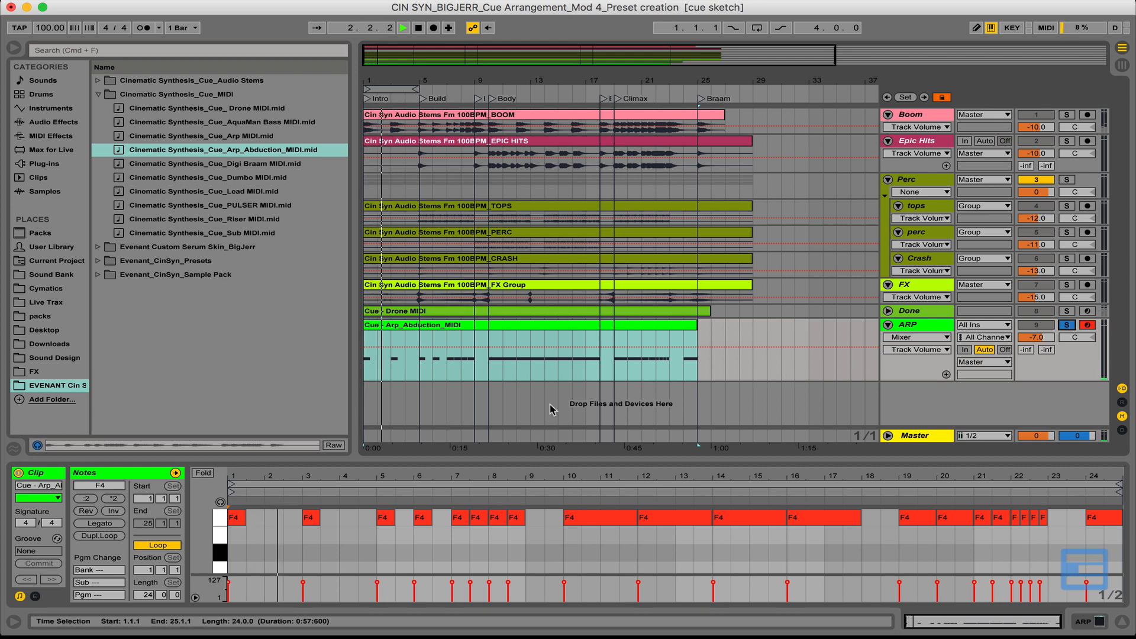
pyautogui.click(1011, 356)
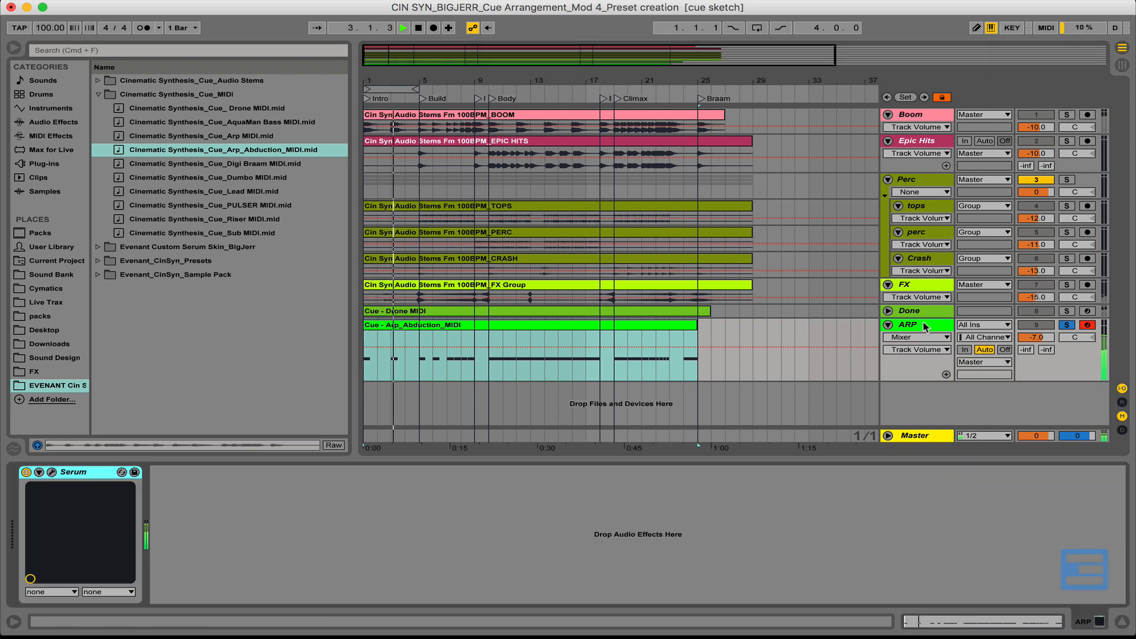
pyautogui.click(1004, 350)
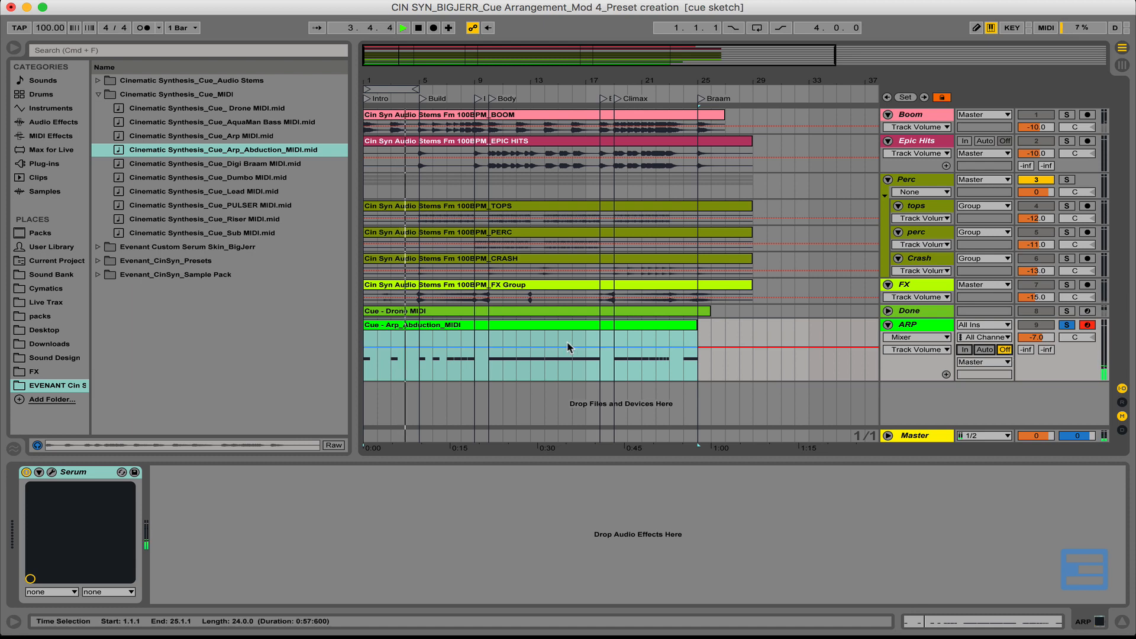
pyautogui.click(491, 364)
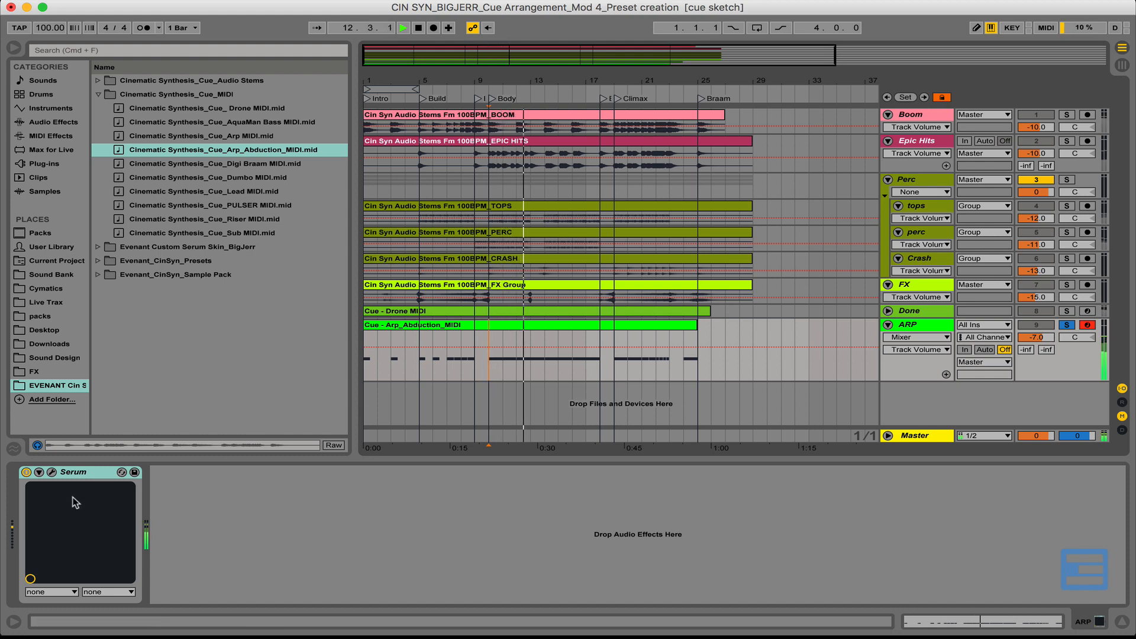
# Step: Open Serum's editor on the ARP track to try its Reverb and Dim Exp macros during playback, and close it
pyautogui.click(52, 473)
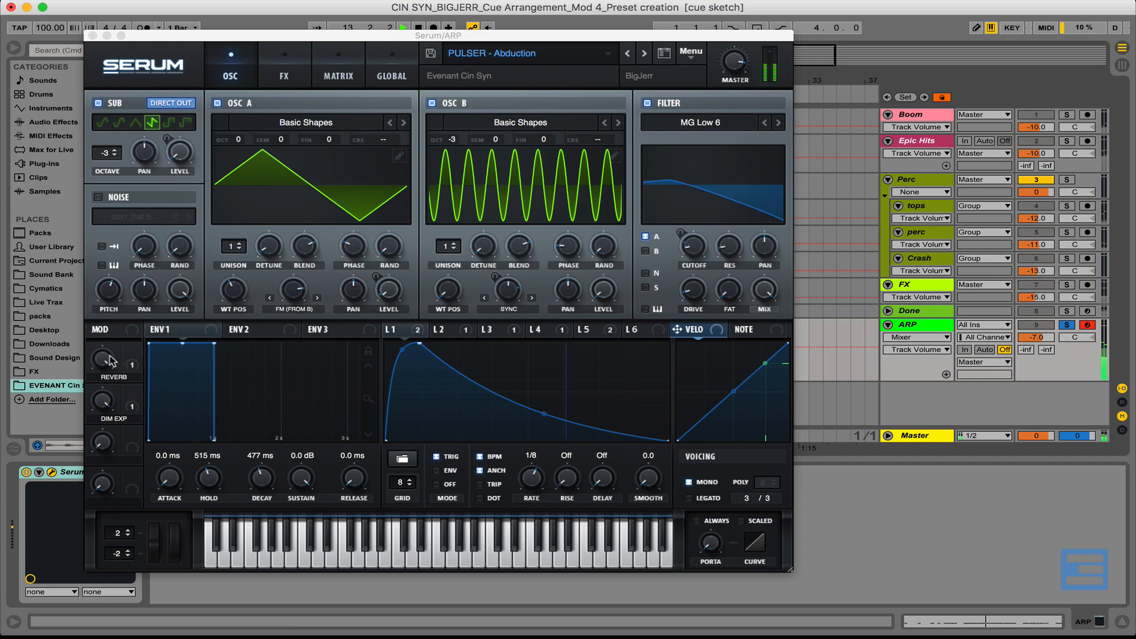
pyautogui.moveTo(103, 364); pyautogui.dragTo(100, 390)
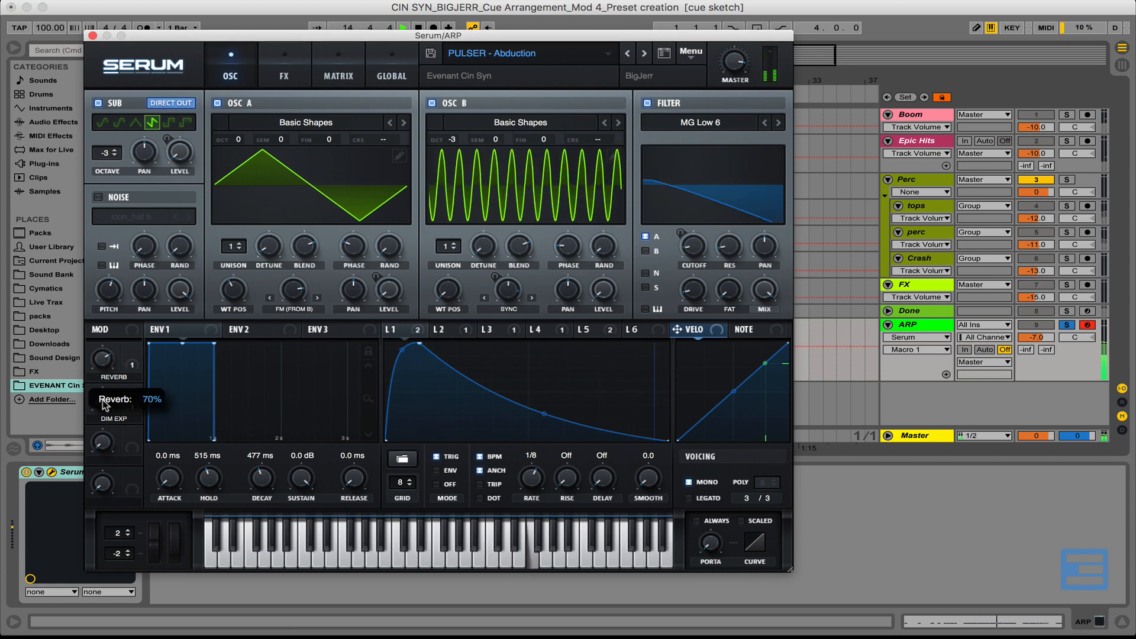
pyautogui.click(103, 401)
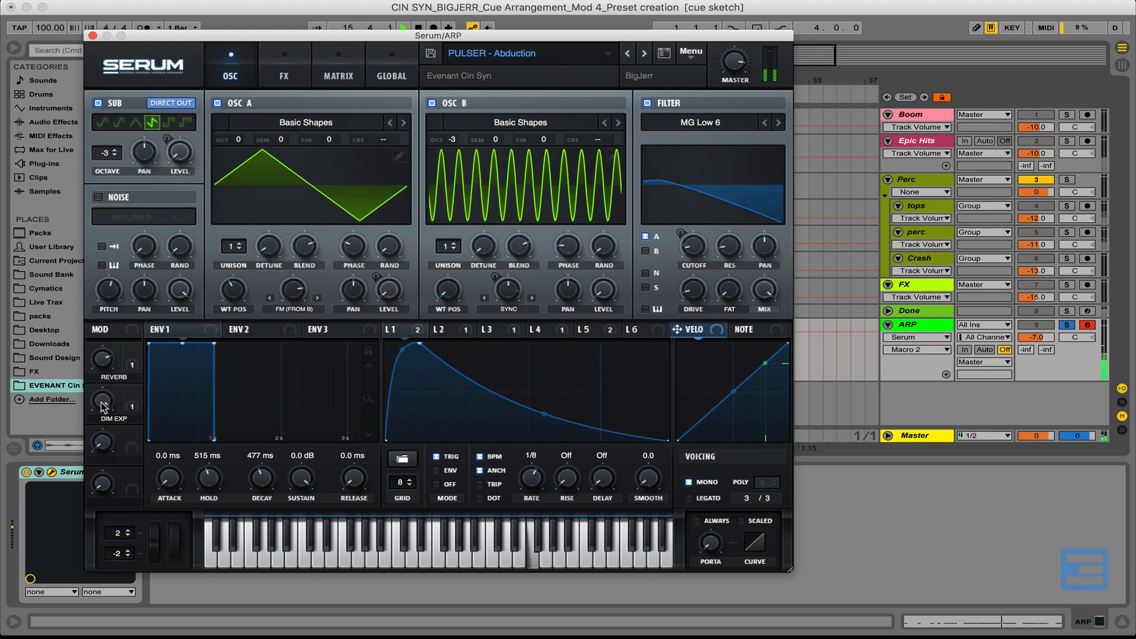
pyautogui.click(93, 36)
# Step: Unsolo the ARP track, play the full mix from bar 10, and set the ARP volume to -10 dB
pyautogui.press('space')
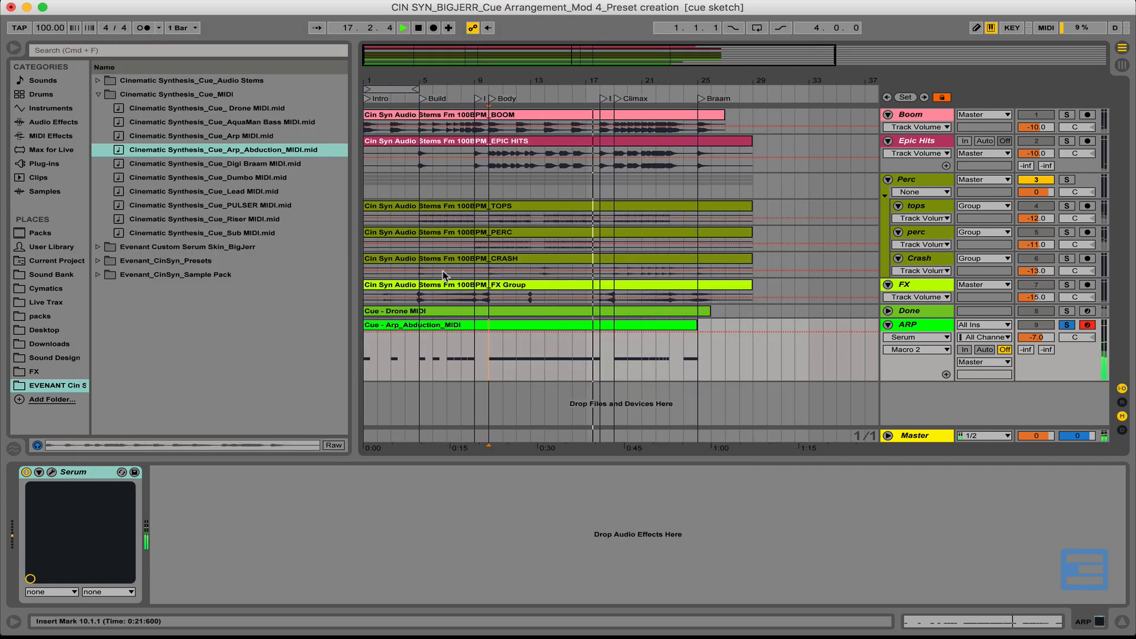
pyautogui.click(1067, 325)
pyautogui.press('space')
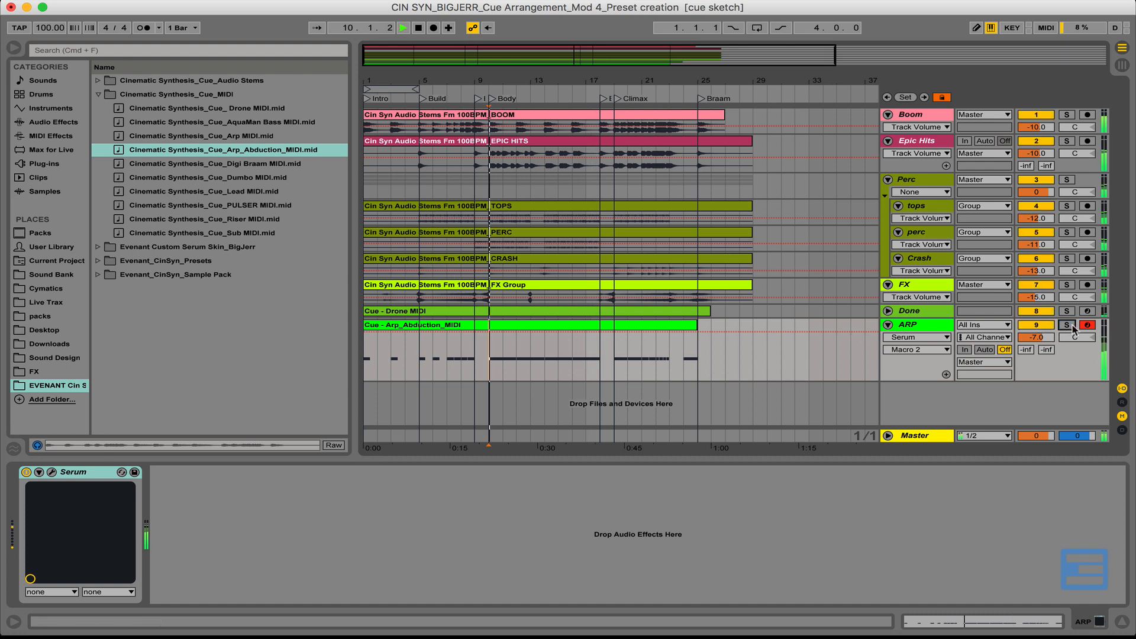
pyautogui.moveTo(1046, 339); pyautogui.dragTo(1036, 339)
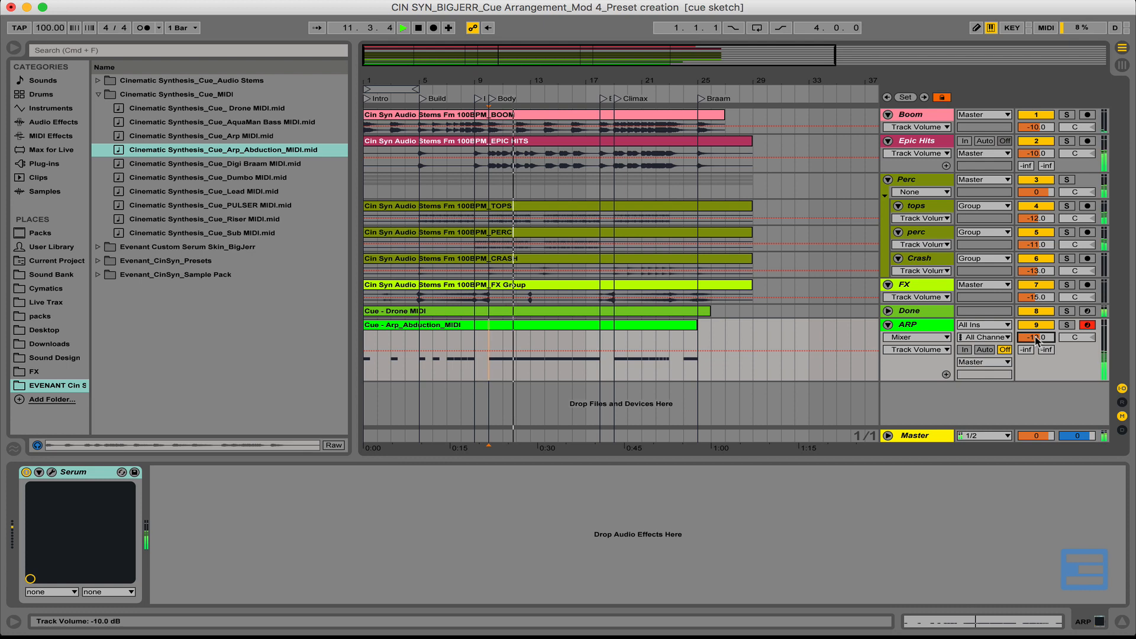
pyautogui.press('Down')
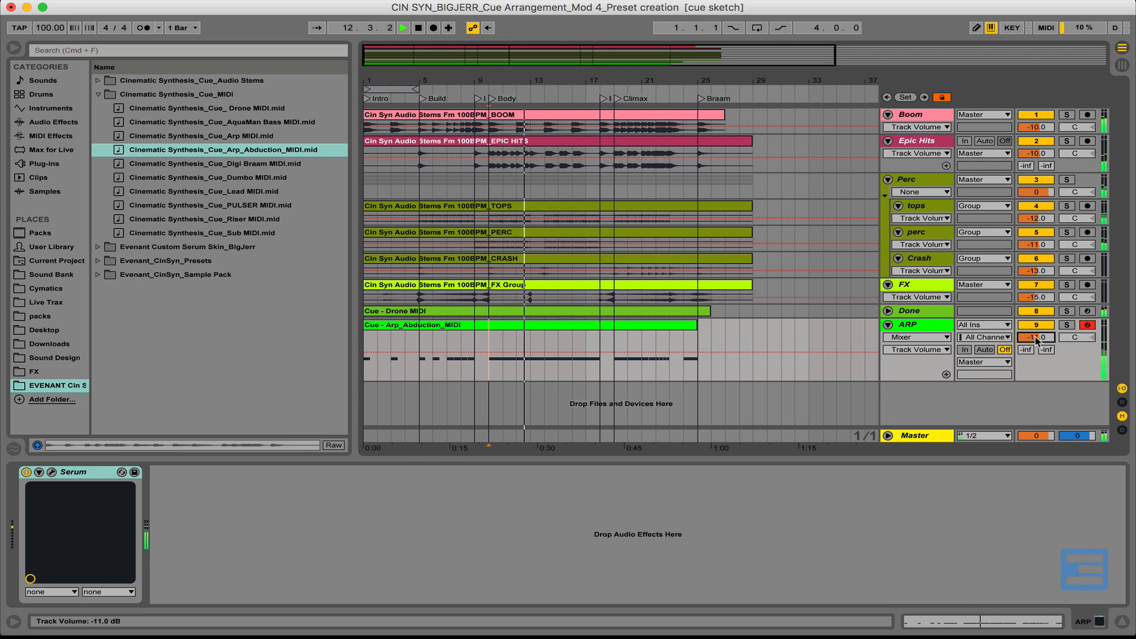
pyautogui.press('Up')
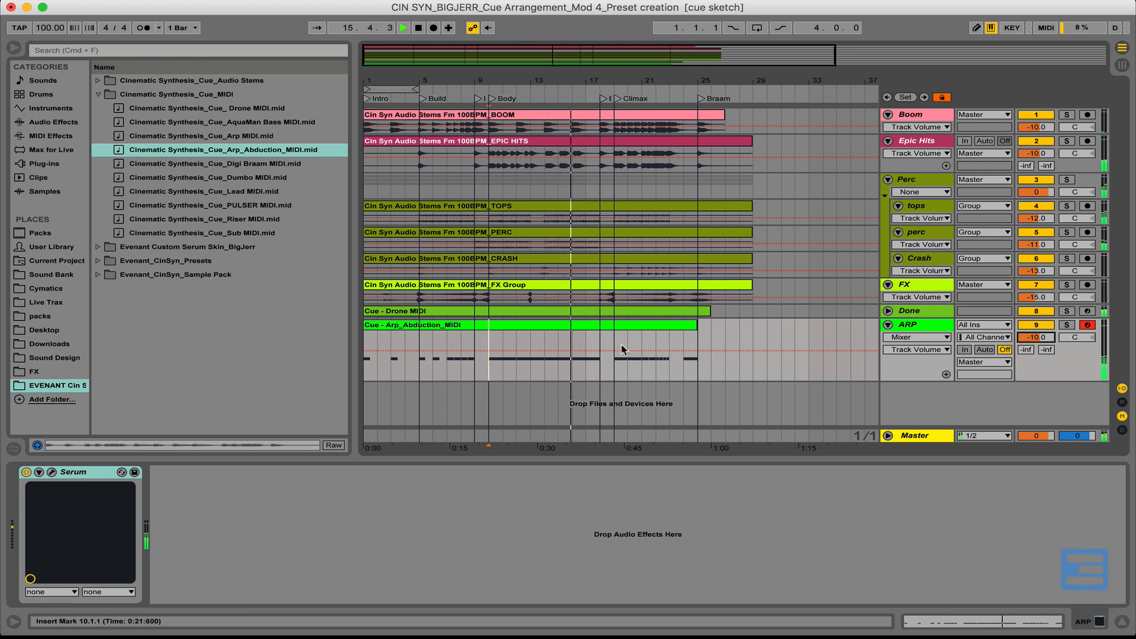
# Step: Play the cue from bar 1, lower the ARP track's volume to -12 dB, and stop playback
pyautogui.click(374, 329)
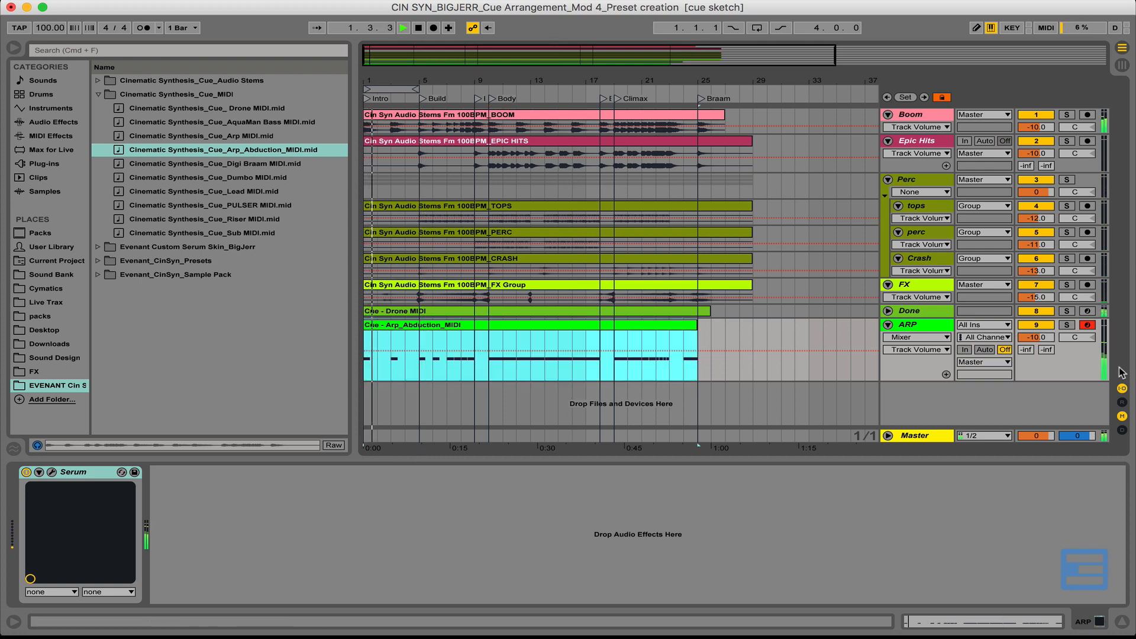
pyautogui.moveTo(1043, 338); pyautogui.dragTo(1043, 343)
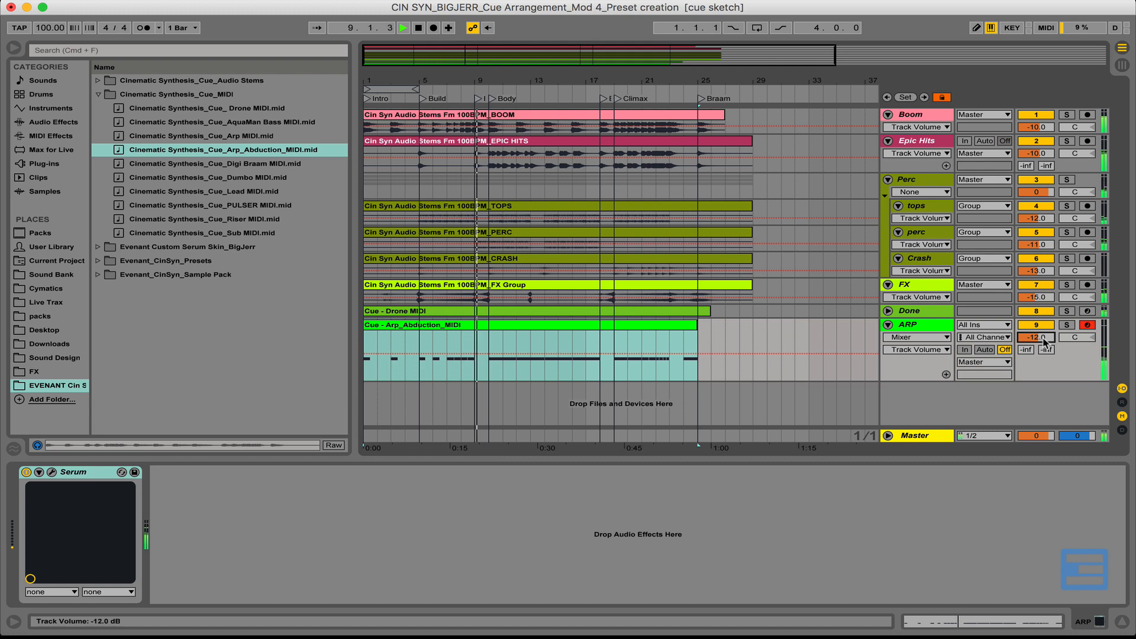
pyautogui.press('space')
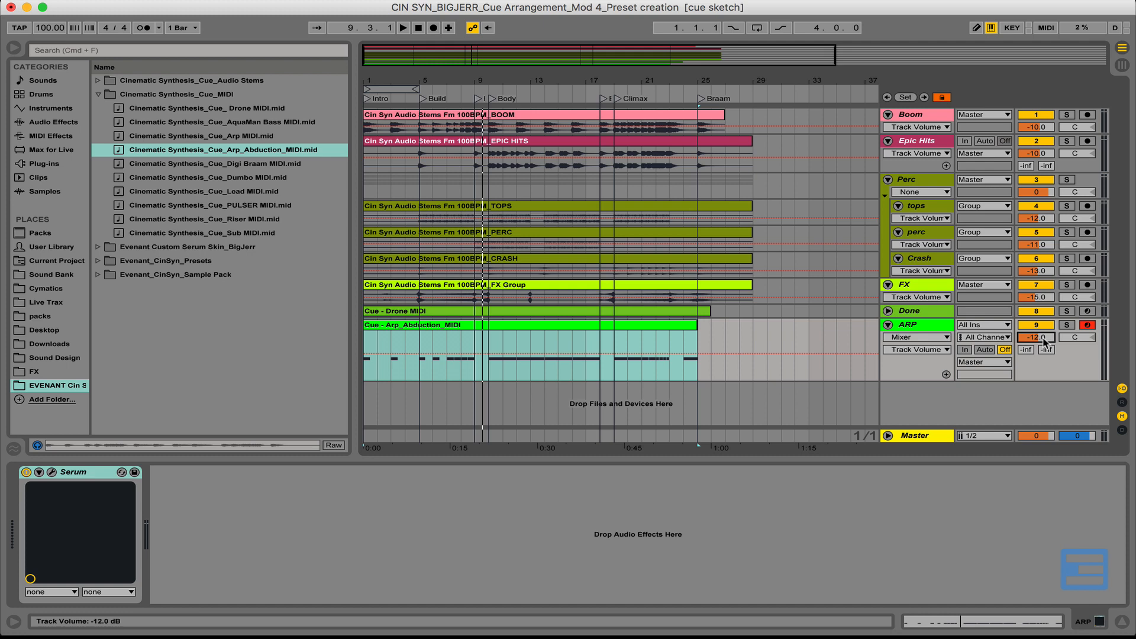
# Step: Collapse the ARP track, list the plug-ins in the browser, and select the ARP track
pyautogui.click(908, 326)
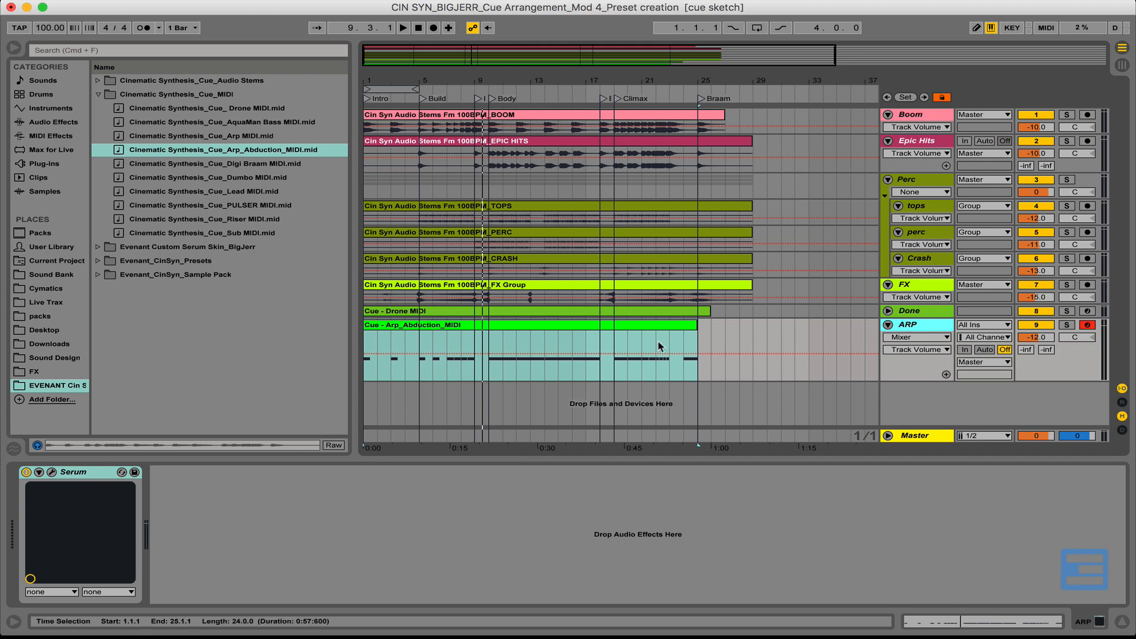
pyautogui.click(888, 326)
pyautogui.click(63, 166)
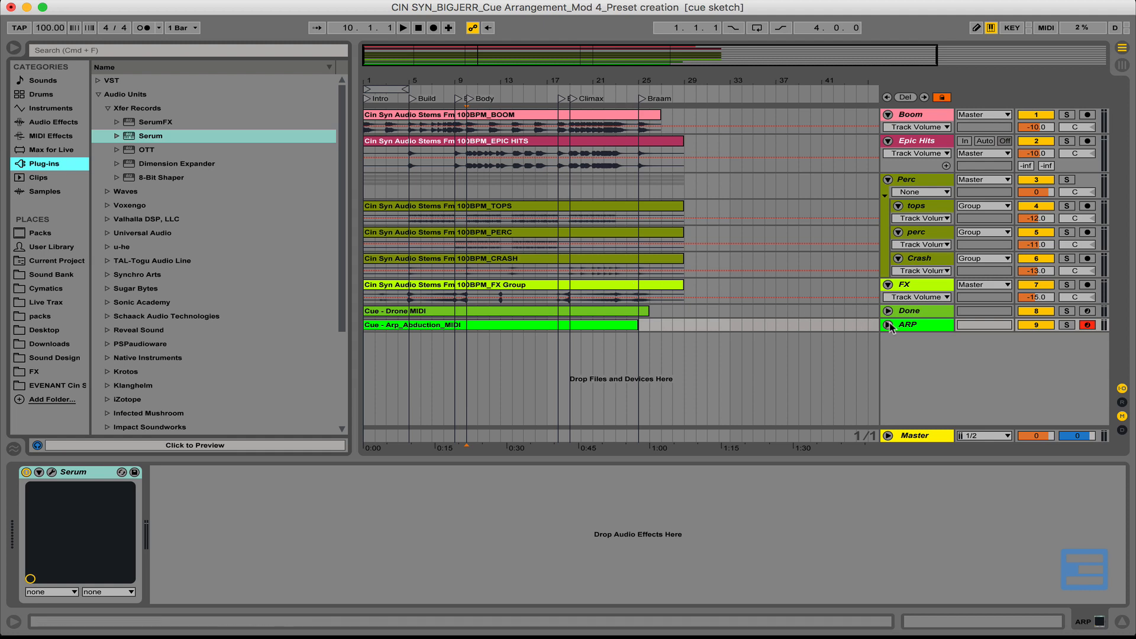
pyautogui.click(907, 327)
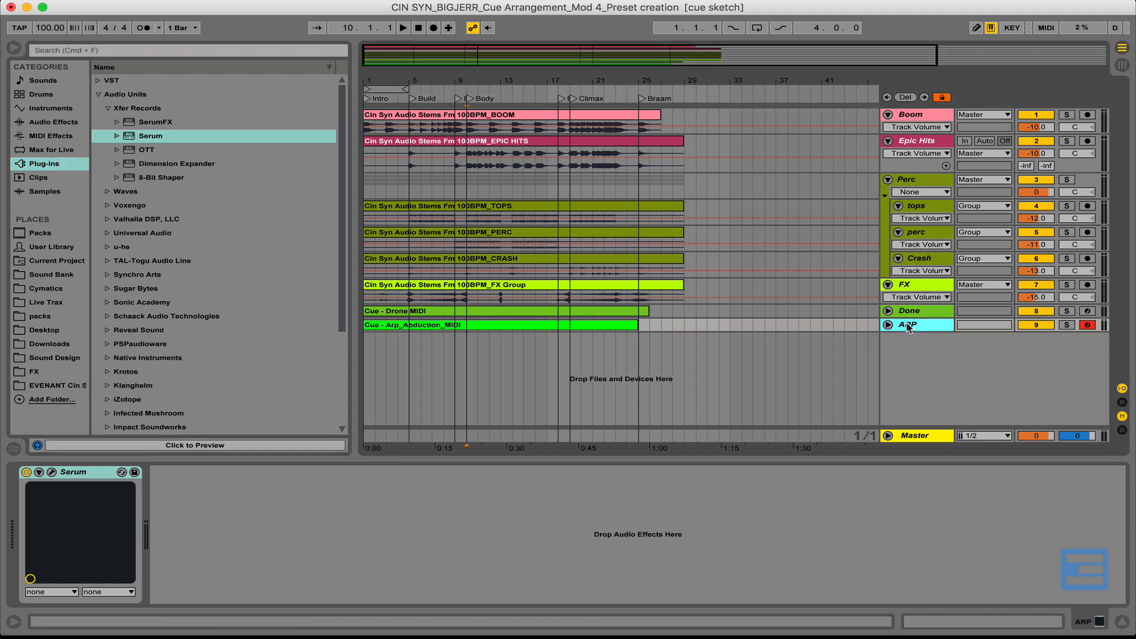
# Step: Insert a new MIDI track below ARP and audition the Sub_F one-shot from the Evenant_CinSyn_Sample Pack's One Shots folder
pyautogui.press('super+shift+t')
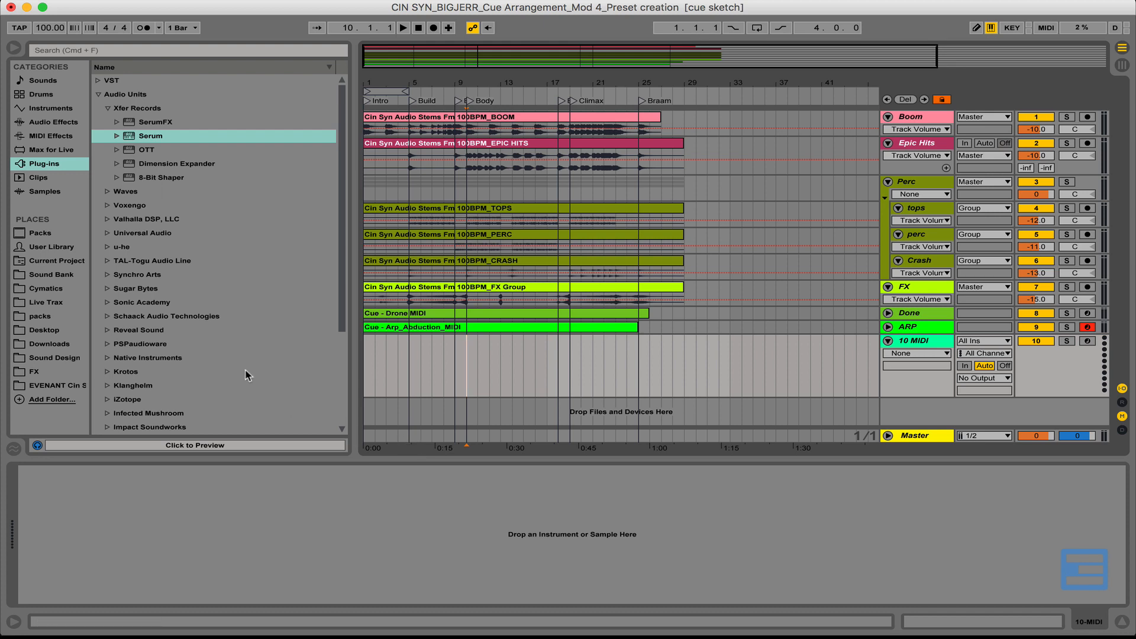
pyautogui.click(58, 385)
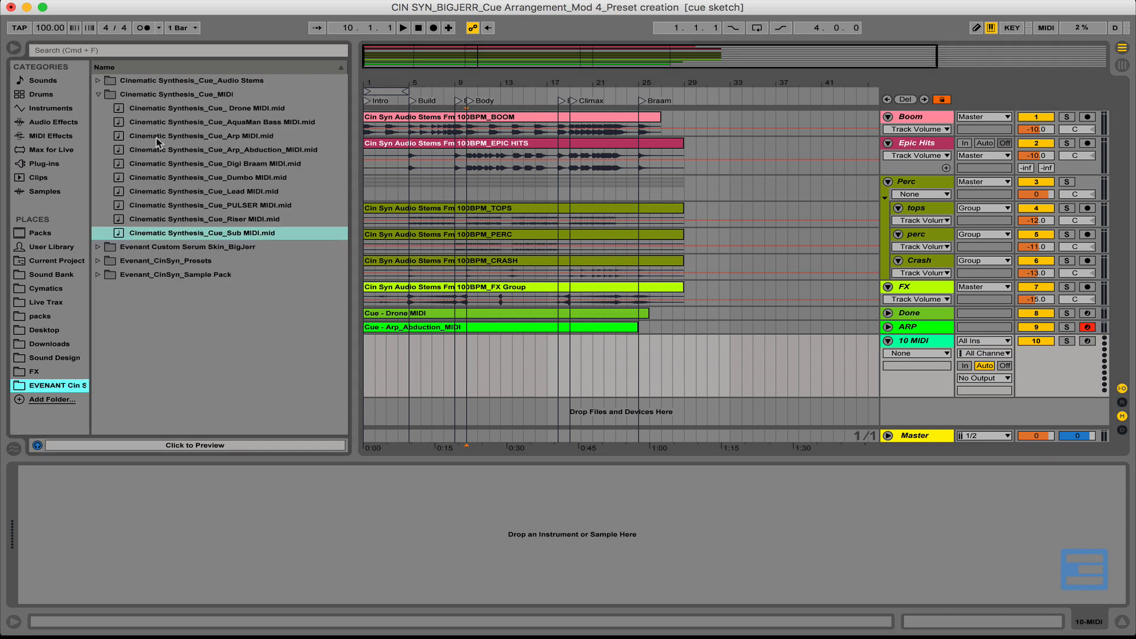
pyautogui.click(97, 82)
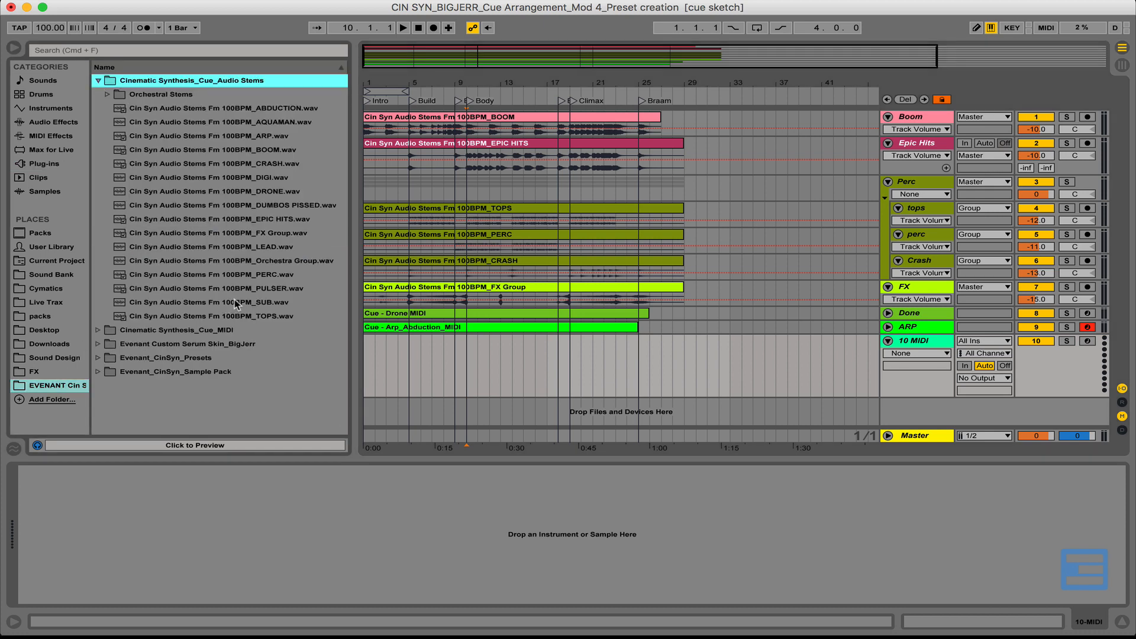
pyautogui.click(98, 373)
pyautogui.click(107, 178)
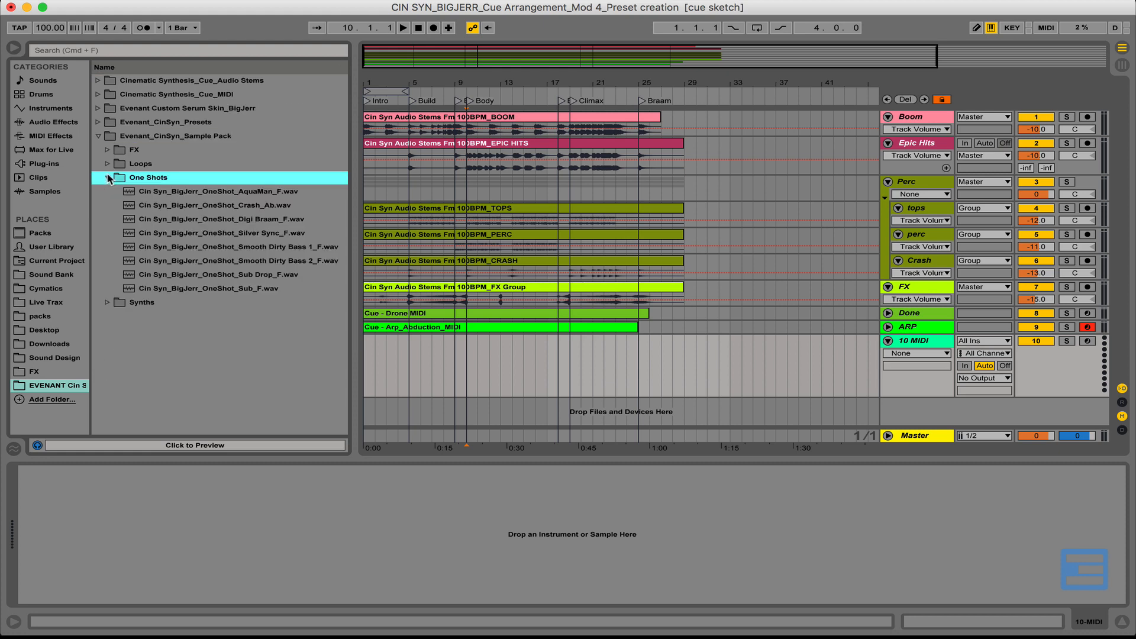
pyautogui.click(243, 290)
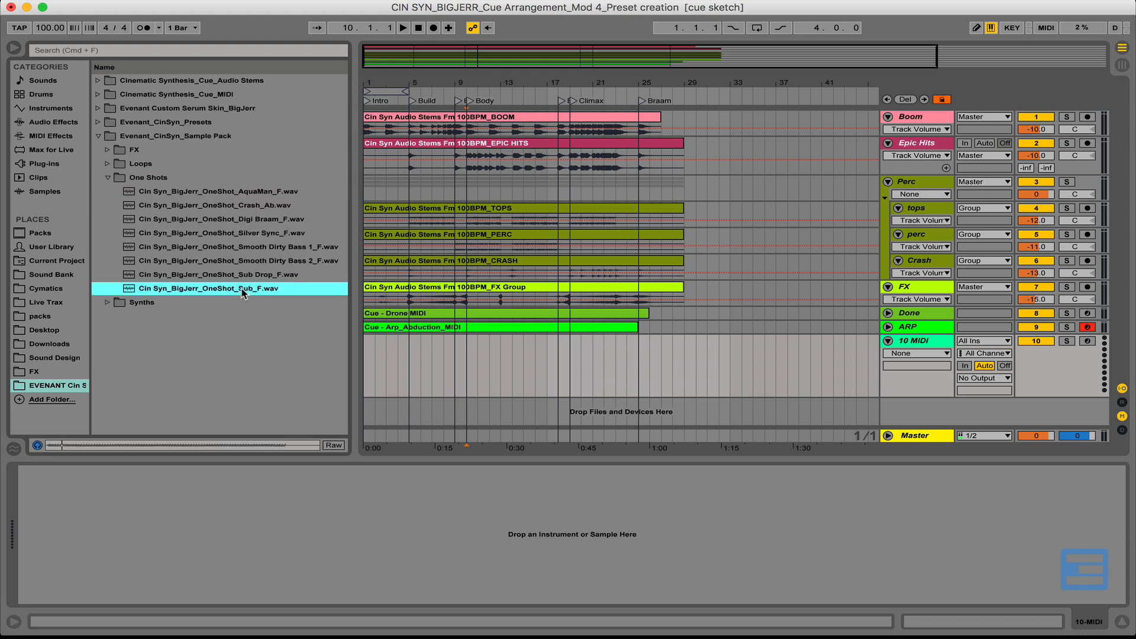
pyautogui.press('Left')
pyautogui.click(98, 137)
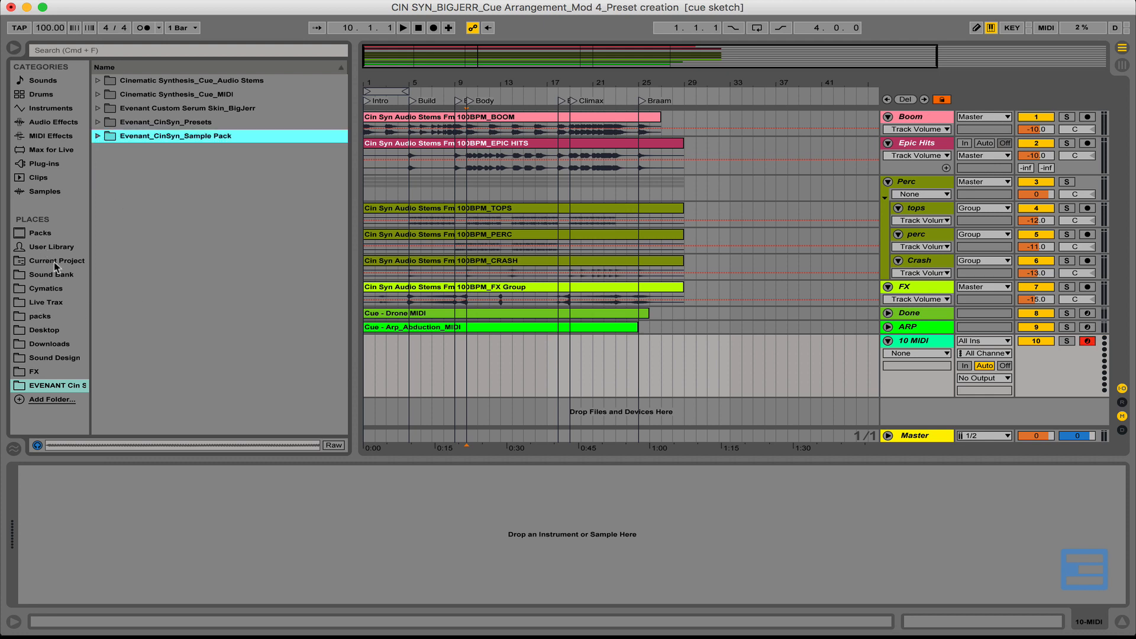
# Step: Load the Serum Audio Units instrument onto the new MIDI track
pyautogui.click(45, 164)
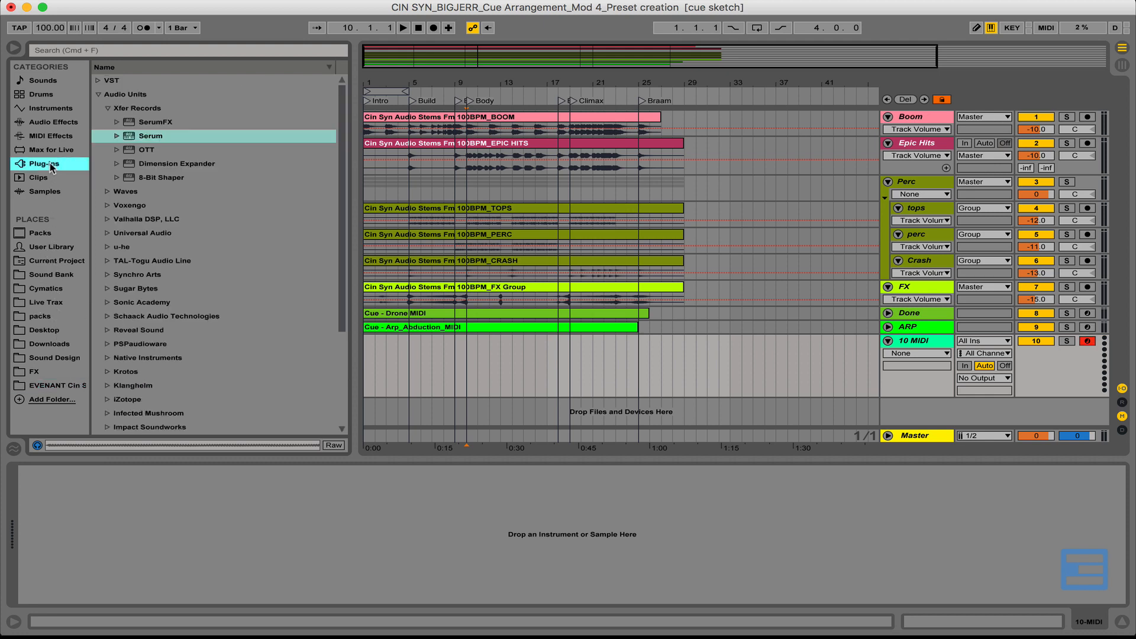
pyautogui.click(117, 136)
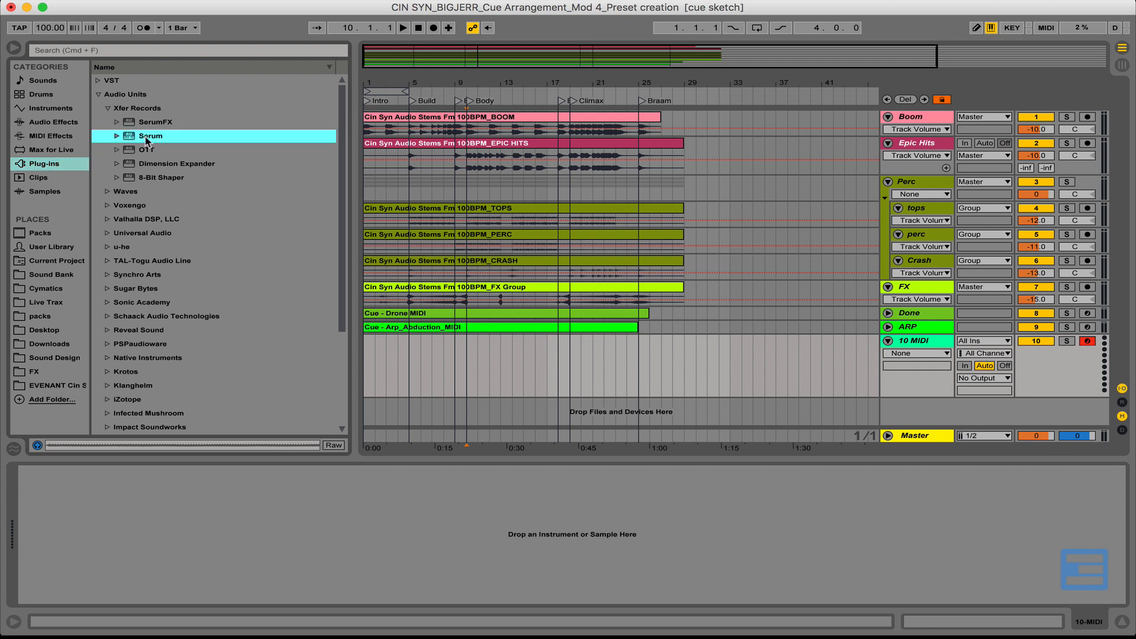
pyautogui.moveTo(145, 137); pyautogui.dragTo(507, 378)
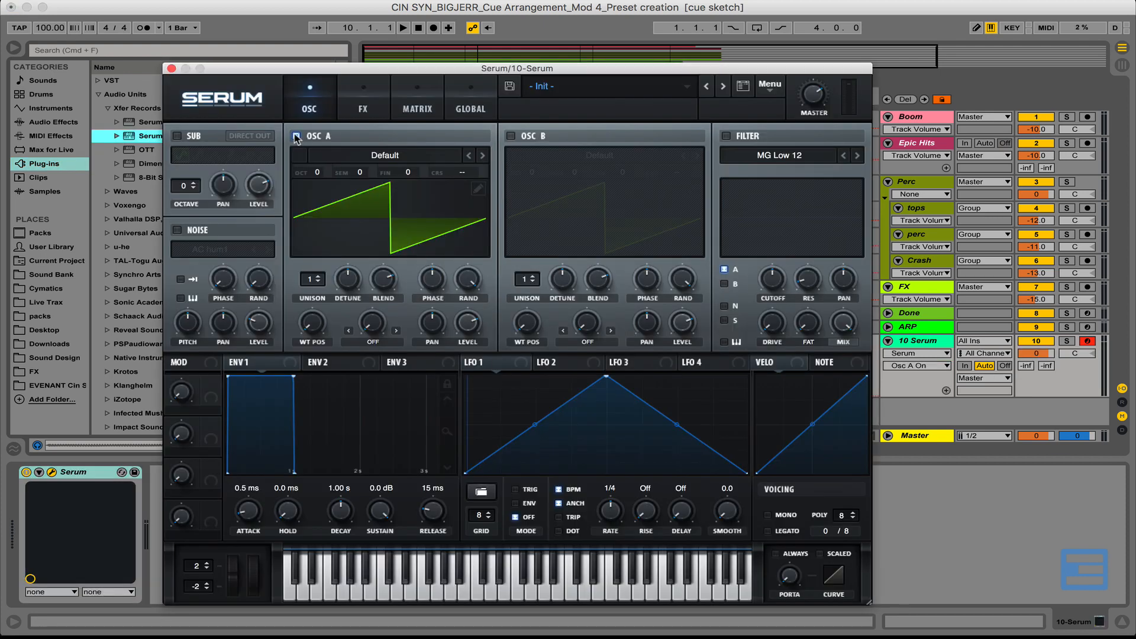
# Step: Enable Serum's sub oscillator with direct output, switch Osc A off, and close the editor
pyautogui.click(177, 136)
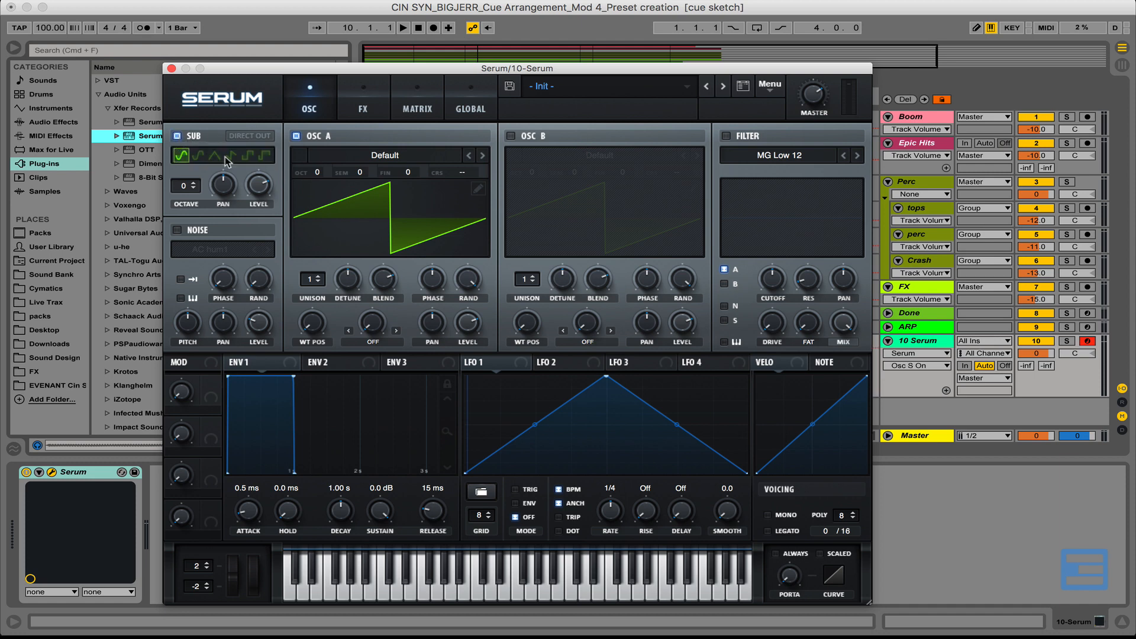
pyautogui.click(257, 137)
pyautogui.click(468, 324)
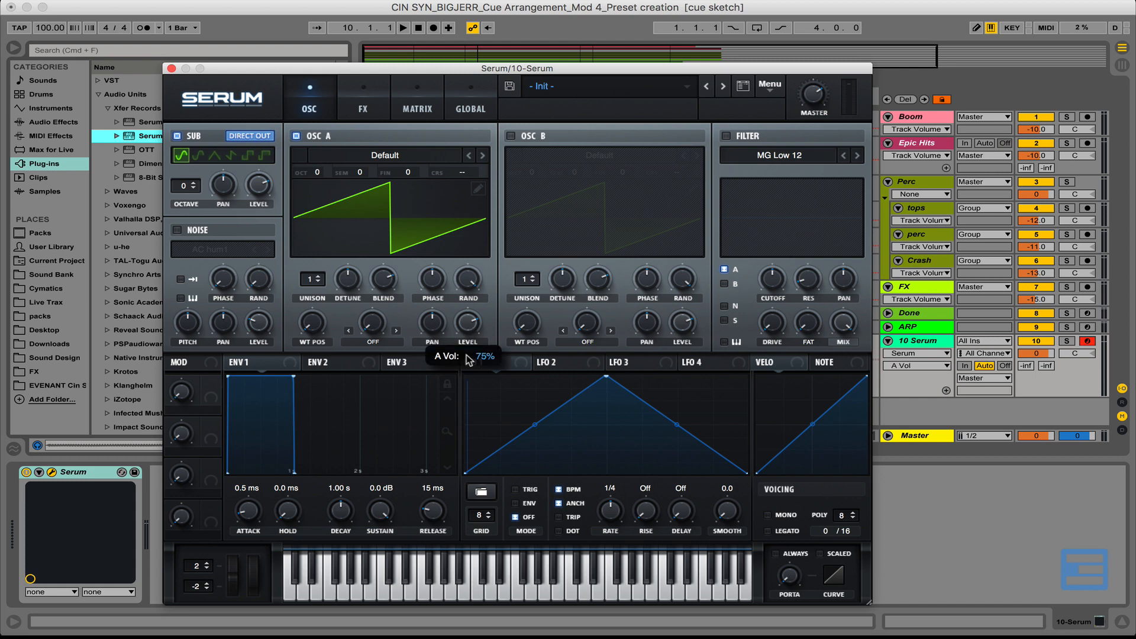
pyautogui.click(295, 135)
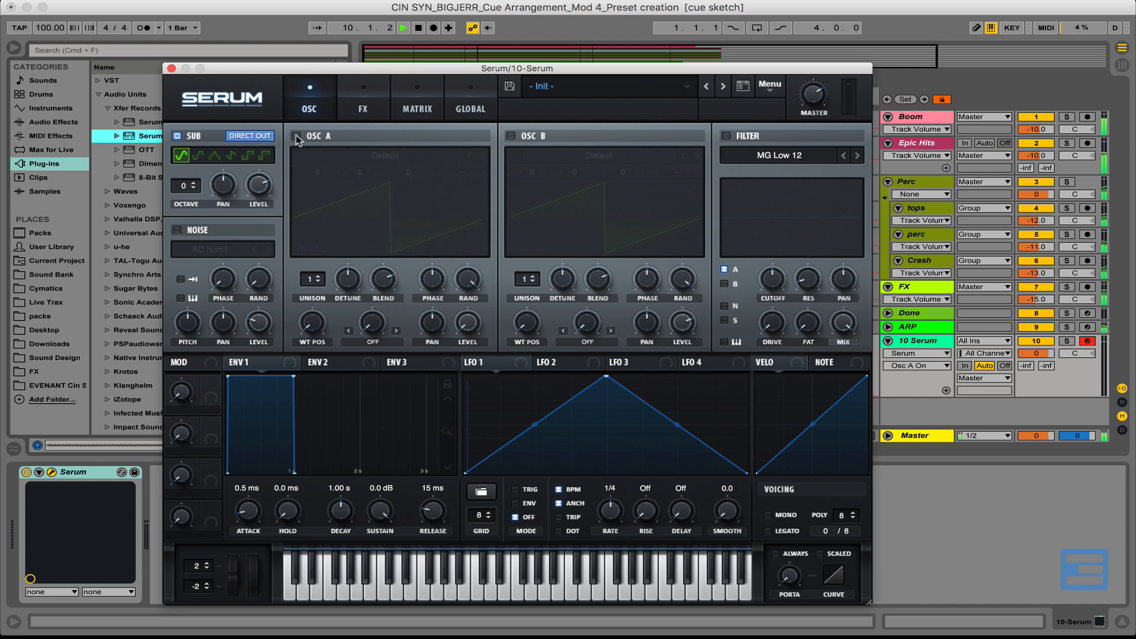
pyautogui.click(171, 68)
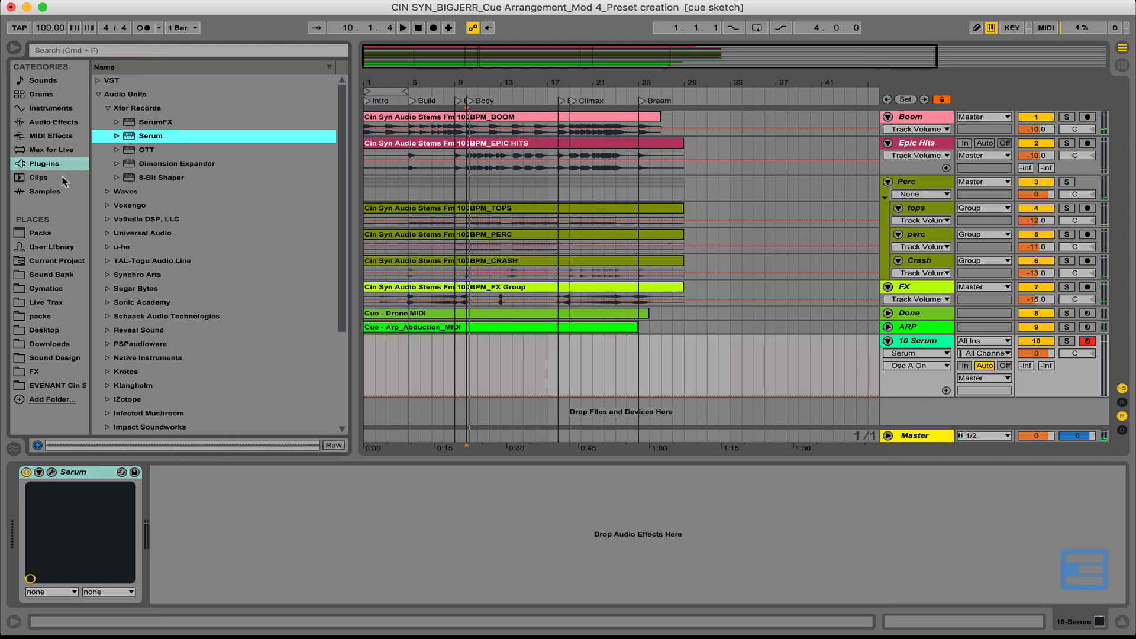
# Step: Place the Cinematic Synthesis Cue Sub MIDI clip at bar 1 of the new Serum track and play from bar 10
pyautogui.click(64, 382)
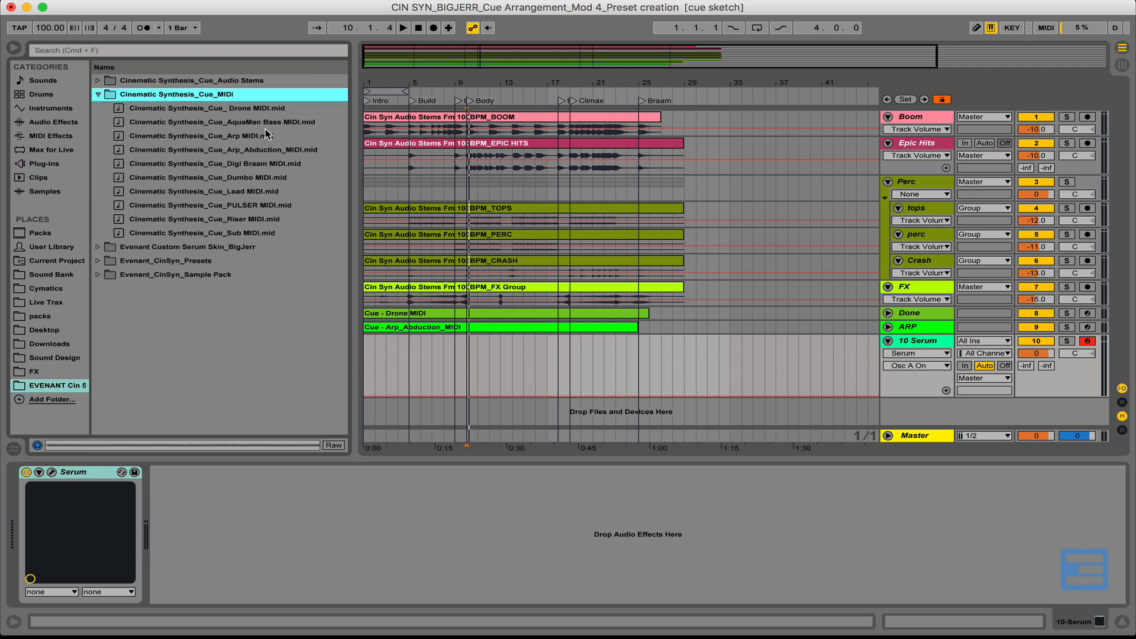
pyautogui.moveTo(235, 234); pyautogui.dragTo(367, 342)
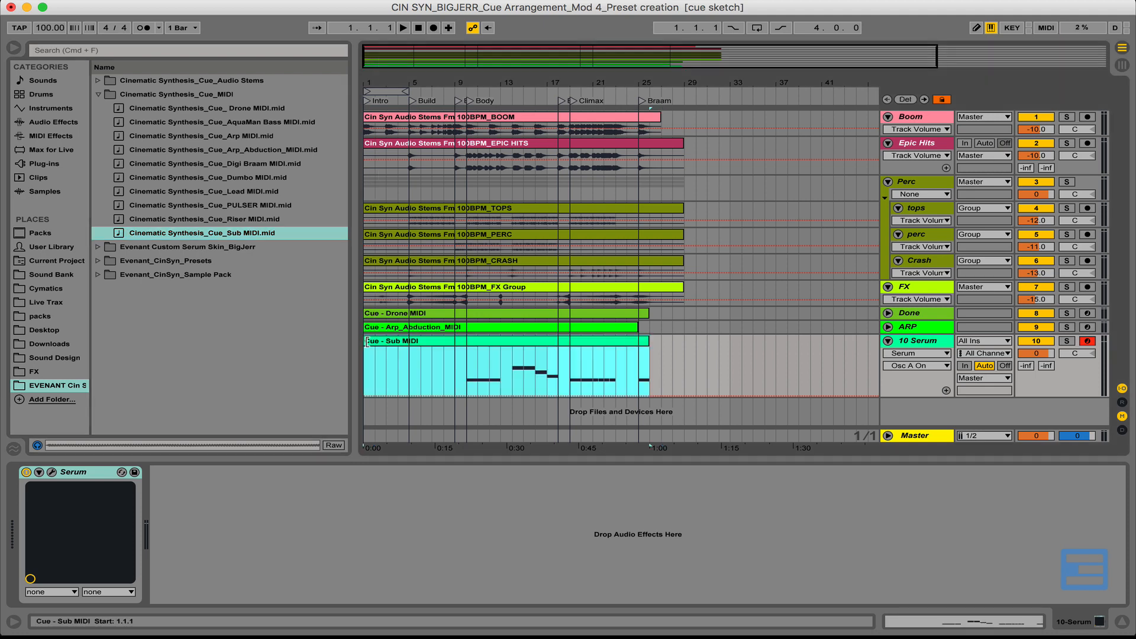
pyautogui.click(466, 365)
pyautogui.press('space')
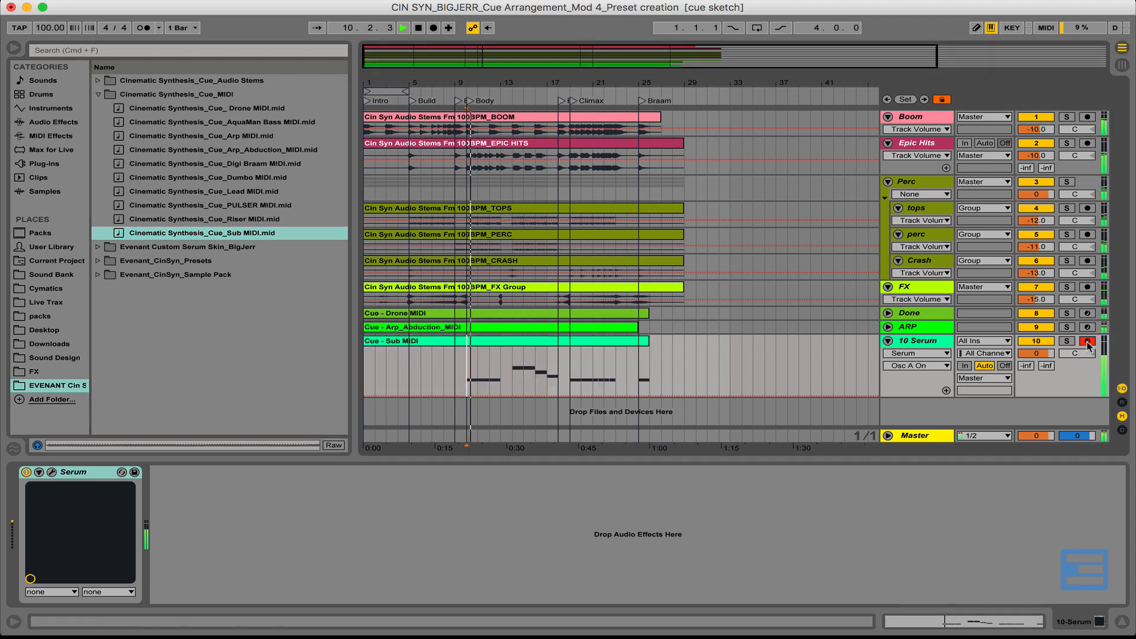
# Step: Solo the sub's Serum track, stop playback, and set the track's monitoring to Off
pyautogui.click(1067, 342)
pyautogui.press('space')
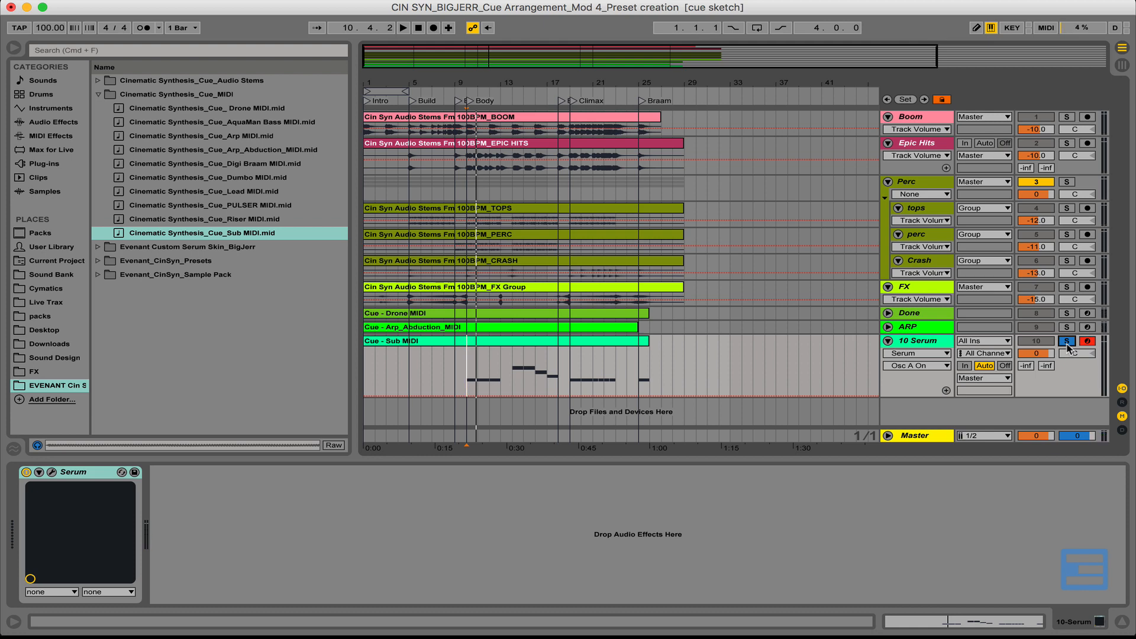
pyautogui.click(1005, 367)
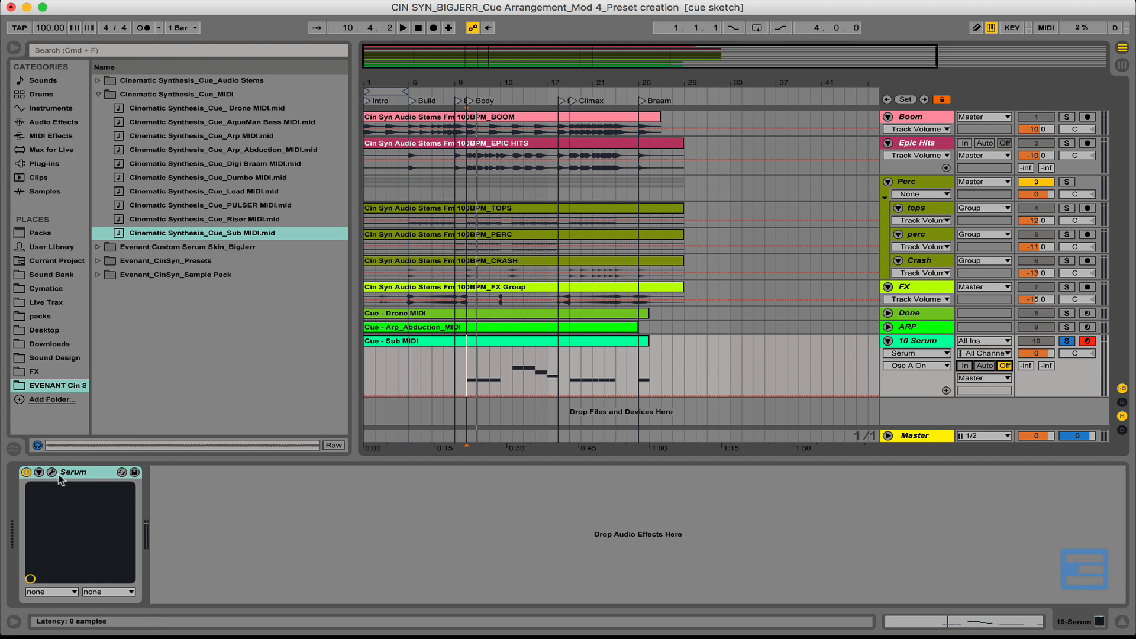
# Step: Play the soloed sub from bar 10, raise the master volume in Serum's editor, and stop playback
pyautogui.press('space')
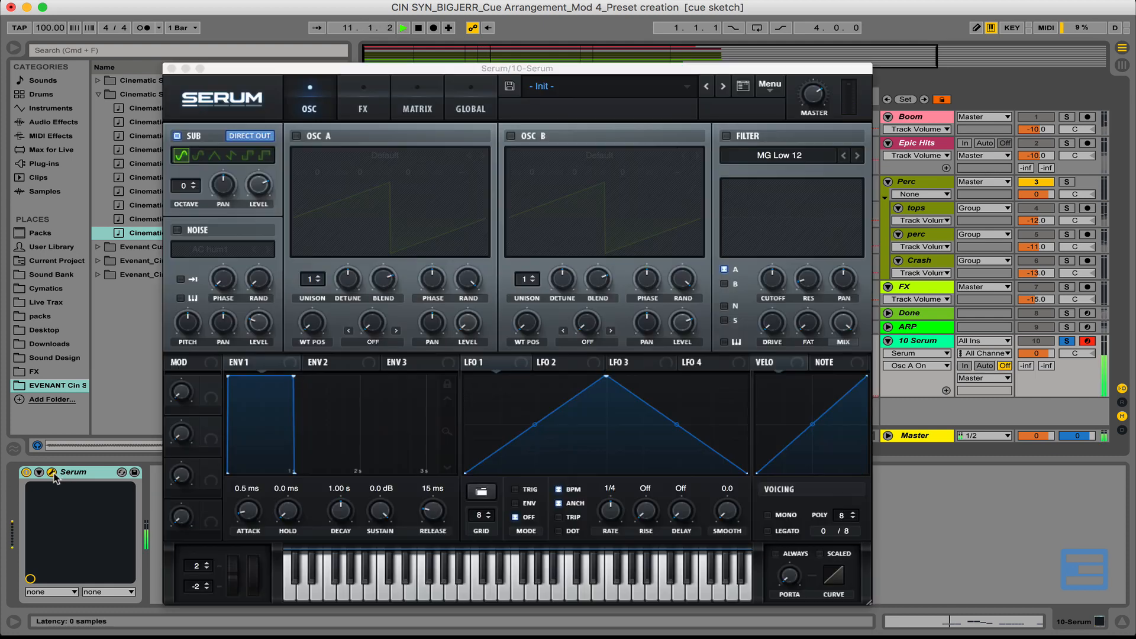
pyautogui.click(52, 471)
pyautogui.moveTo(807, 100); pyautogui.dragTo(814, 60)
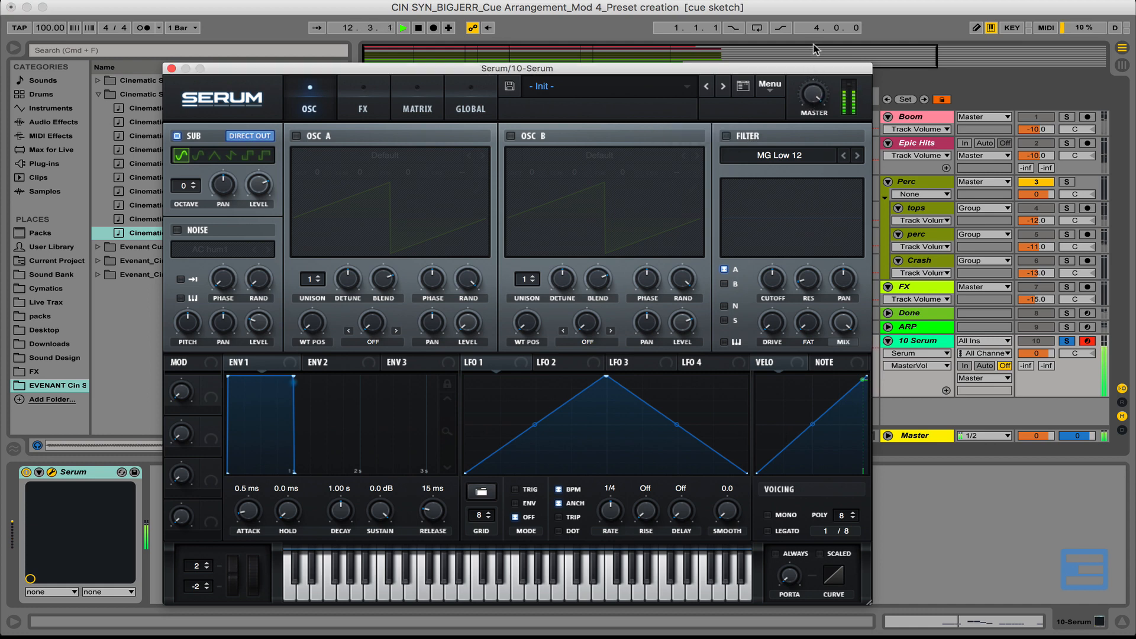
pyautogui.press('space')
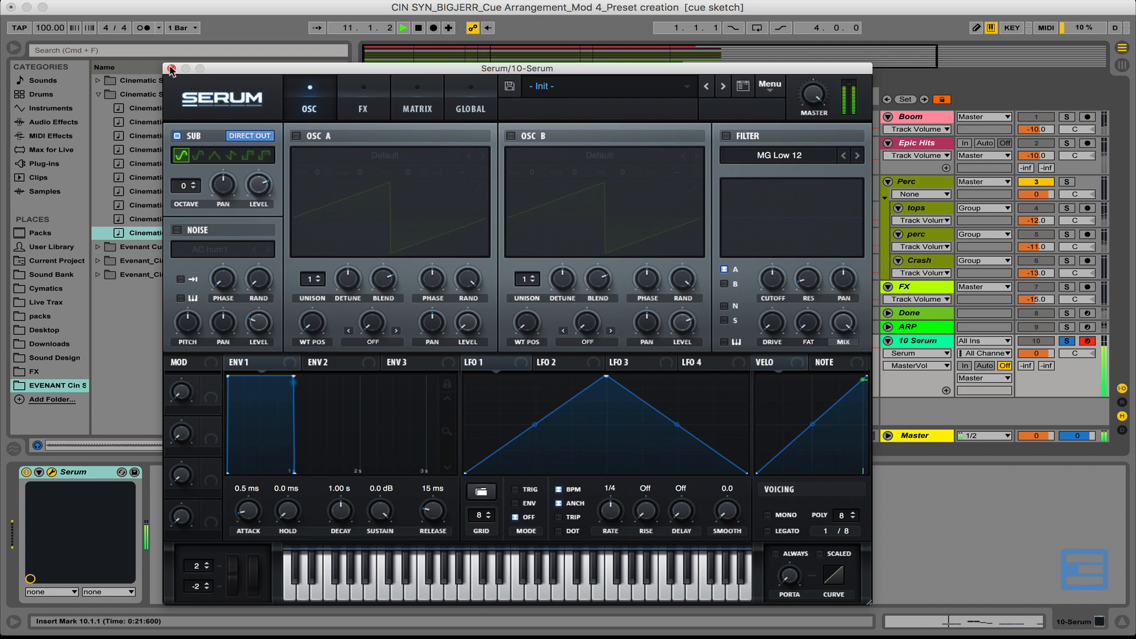
pyautogui.press('space')
# Step: Switch Osc A on and load the Basic Shapes wavetable from the Analog category
pyautogui.click(296, 136)
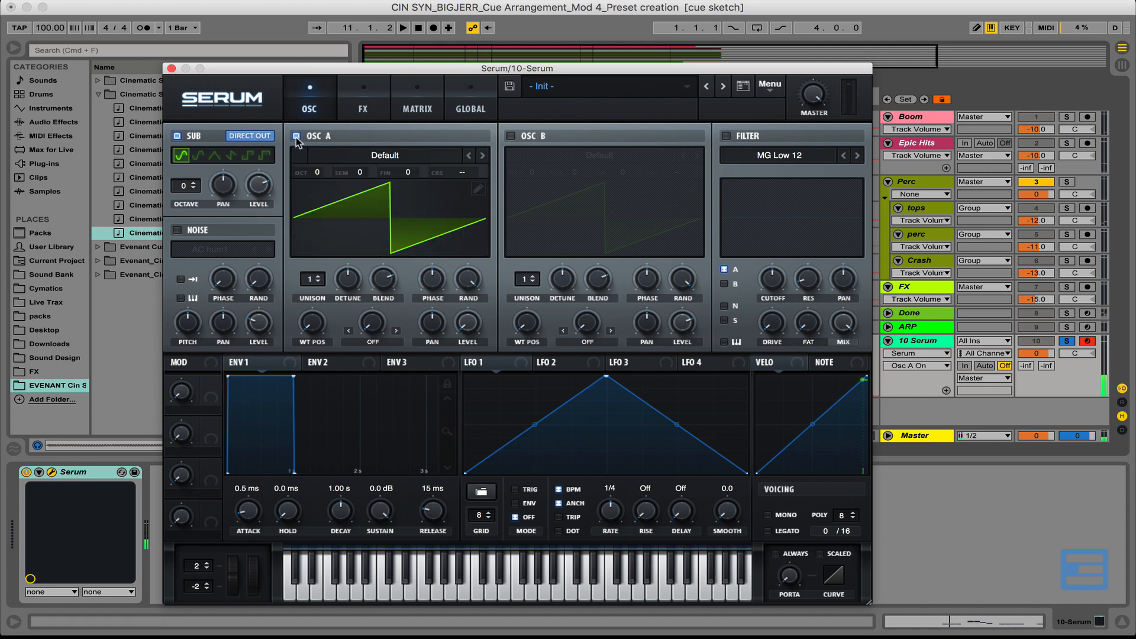
pyautogui.click(375, 165)
pyautogui.moveTo(397, 175)
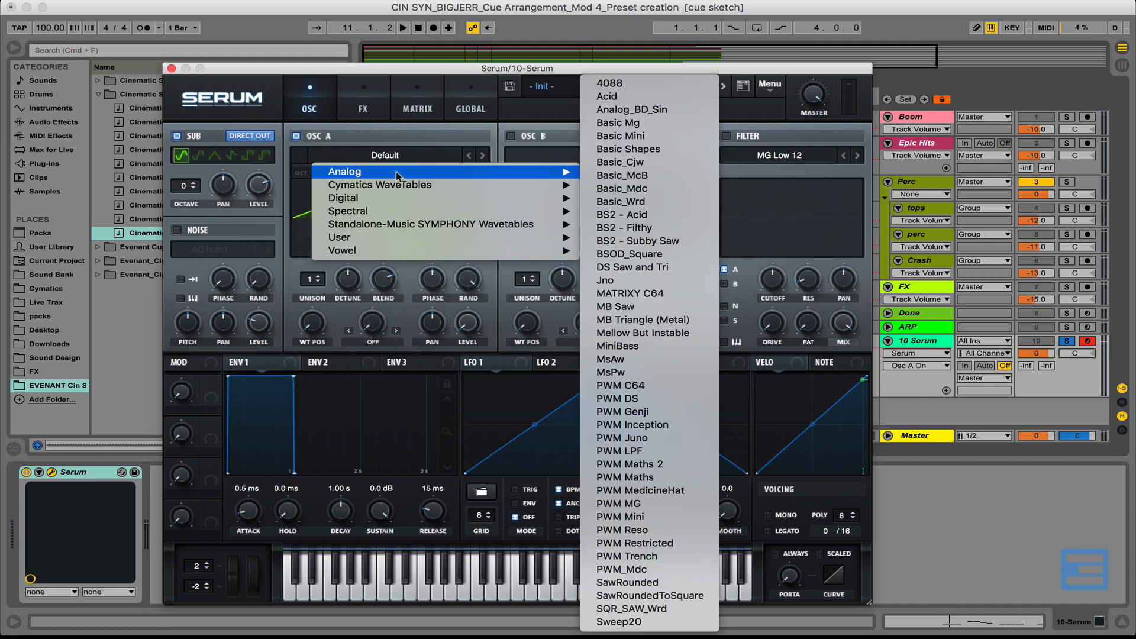
pyautogui.click(635, 149)
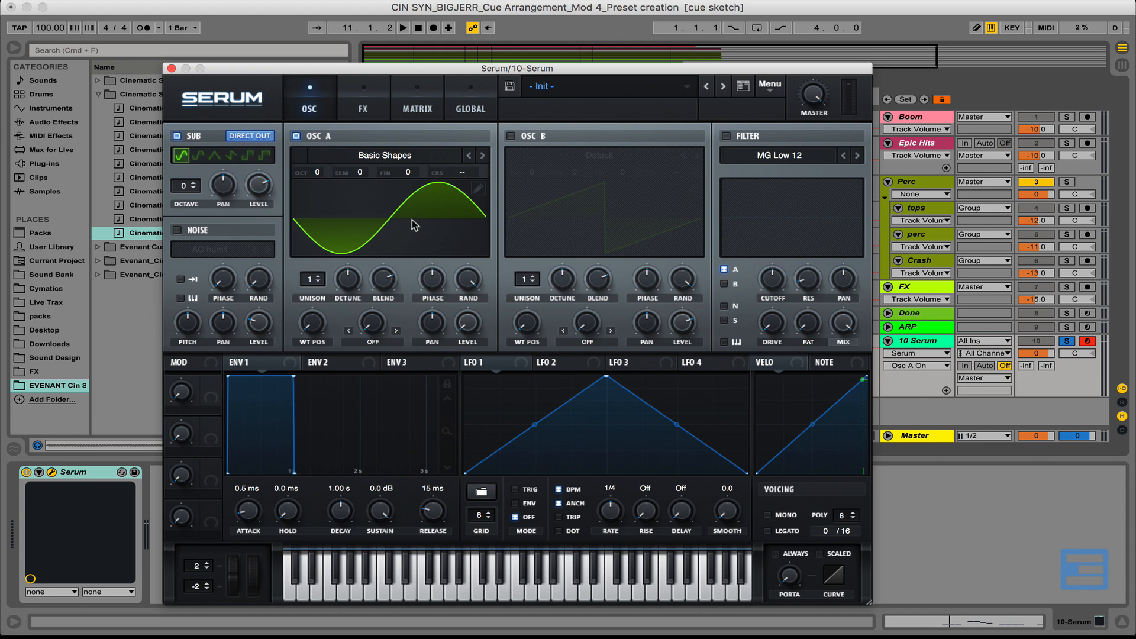
# Step: Raise Osc A by one octave during playback, adjust its level, and compare the sound with the sub oscillator off and on
pyautogui.press('space')
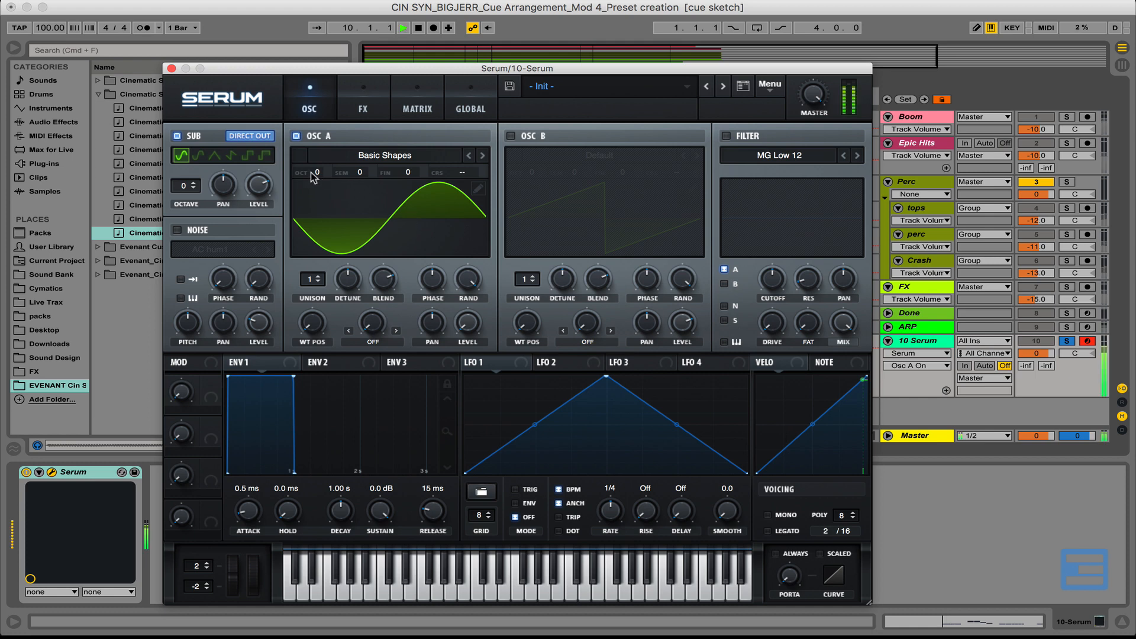
pyautogui.moveTo(310, 172); pyautogui.dragTo(323, 160)
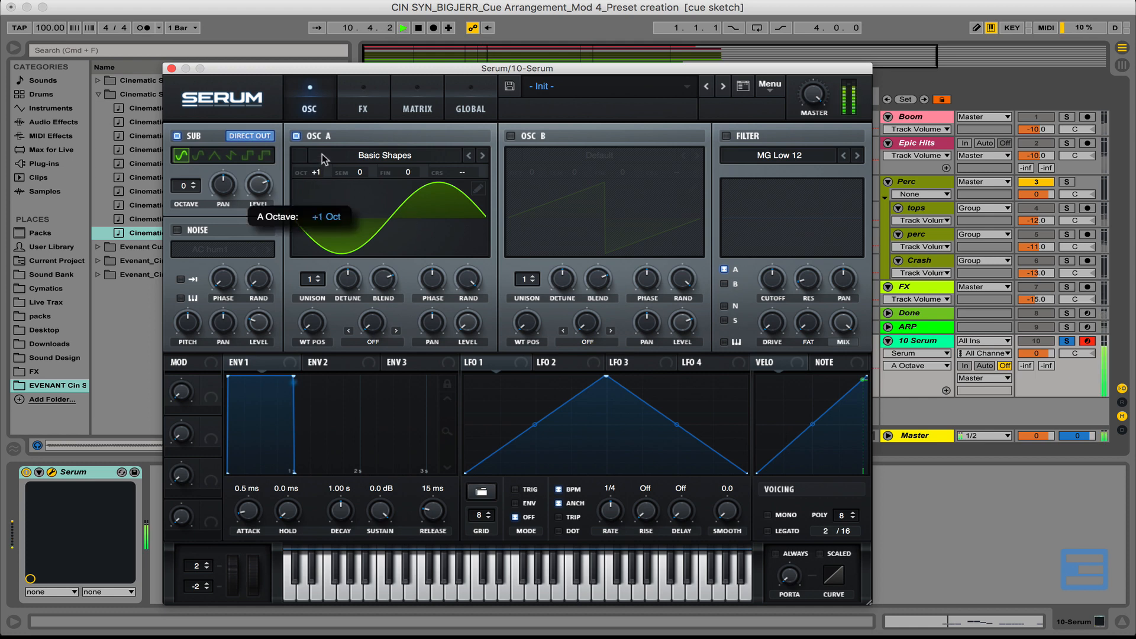
pyautogui.click(467, 324)
pyautogui.click(177, 135)
pyautogui.moveTo(317, 174); pyautogui.dragTo(314, 151)
pyautogui.click(176, 136)
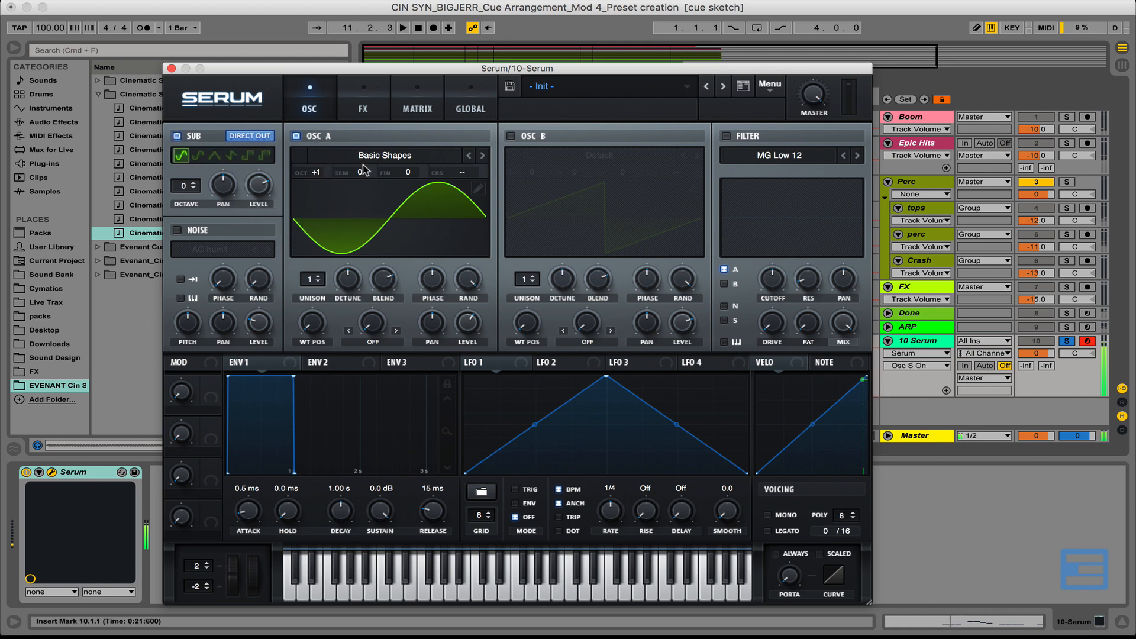
pyautogui.press('space')
# Step: Move Serum's editor aside, add EQ Eight after Serum, and switch off the EQ's band 1
pyautogui.moveTo(249, 69); pyautogui.dragTo(458, 56)
pyautogui.click(71, 123)
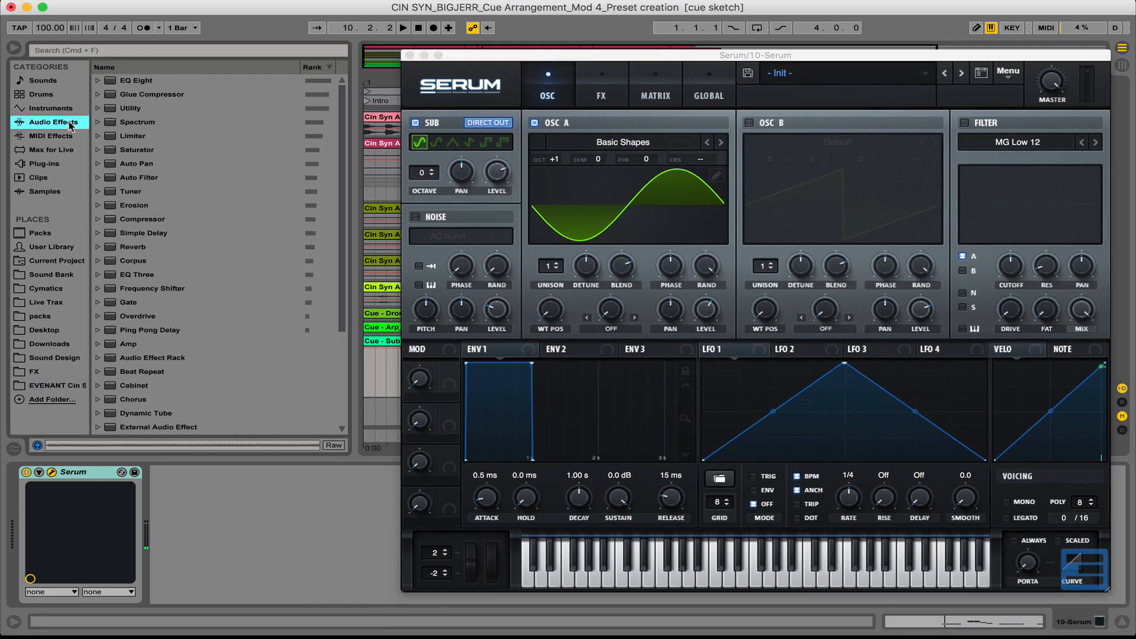
pyautogui.doubleClick(145, 80)
pyautogui.click(204, 596)
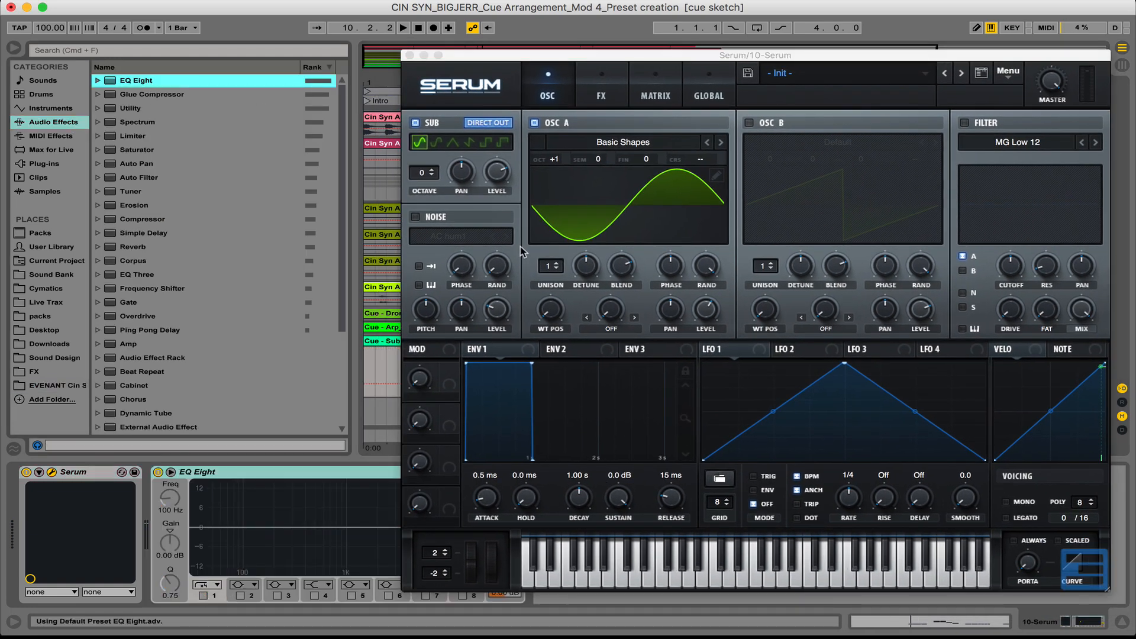
# Step: Play from bar 10 with Osc A off and again with it on to compare the spectra in EQ Eight
pyautogui.click(534, 123)
pyautogui.press('space')
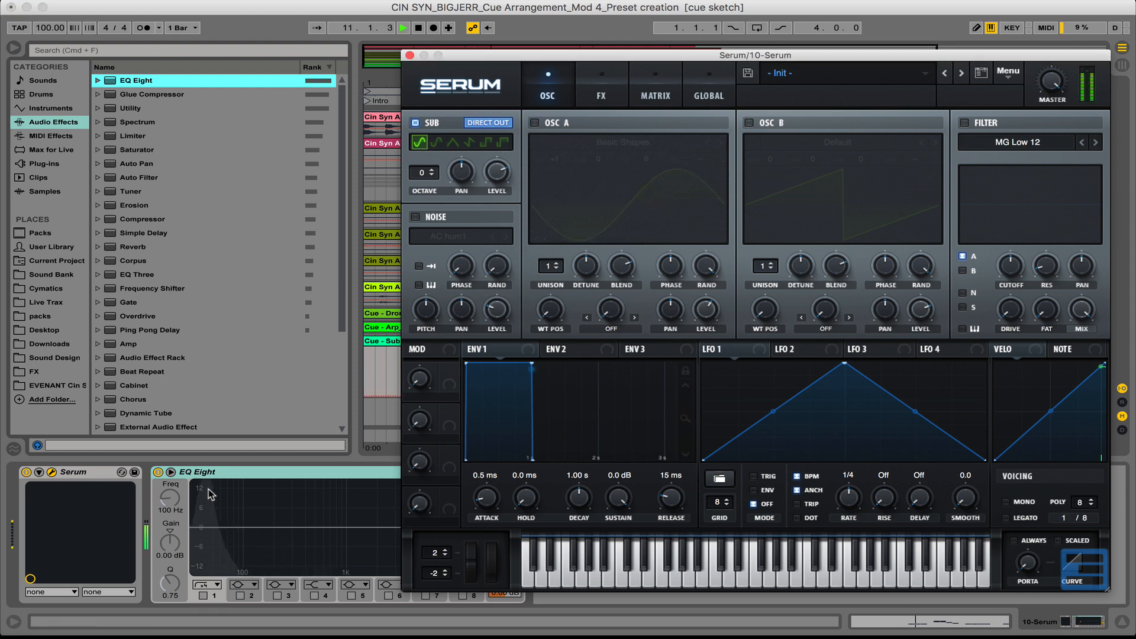
pyautogui.press('space')
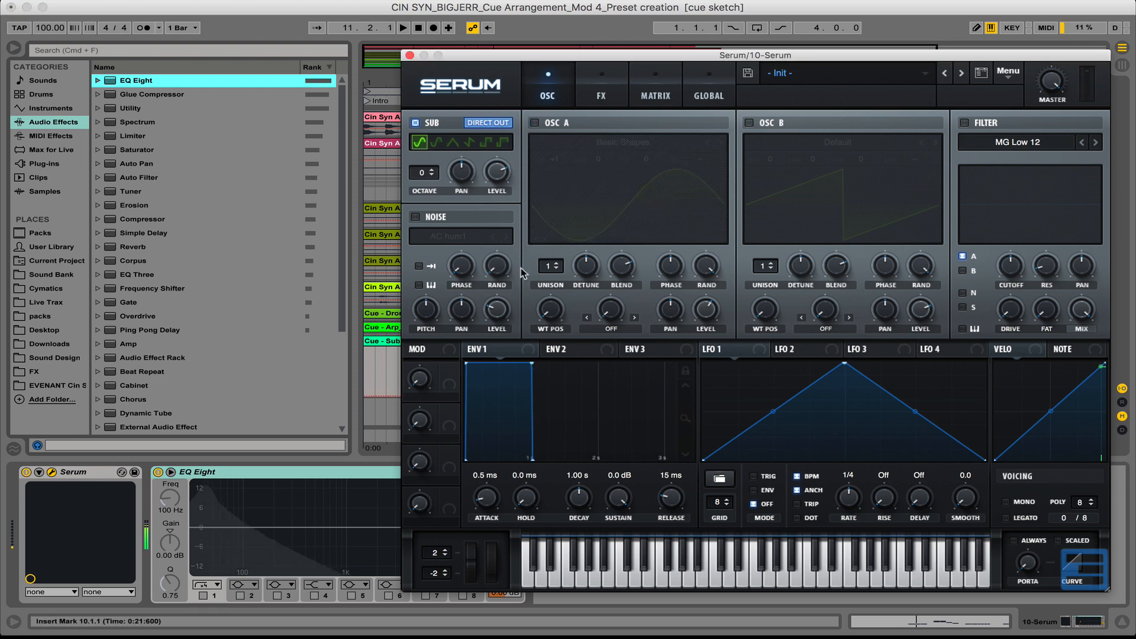
pyautogui.click(535, 123)
pyautogui.press('space')
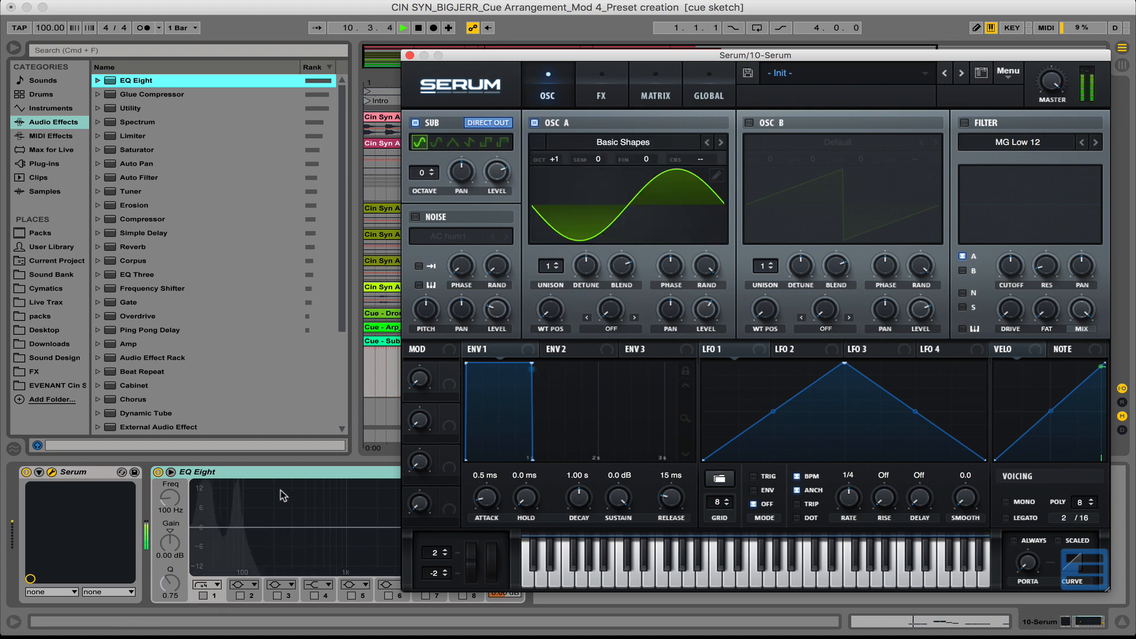
pyautogui.press('space')
# Step: Lower Osc A's level during playback and close Serum's editor
pyautogui.press('space')
pyautogui.moveTo(710, 306); pyautogui.dragTo(710, 353)
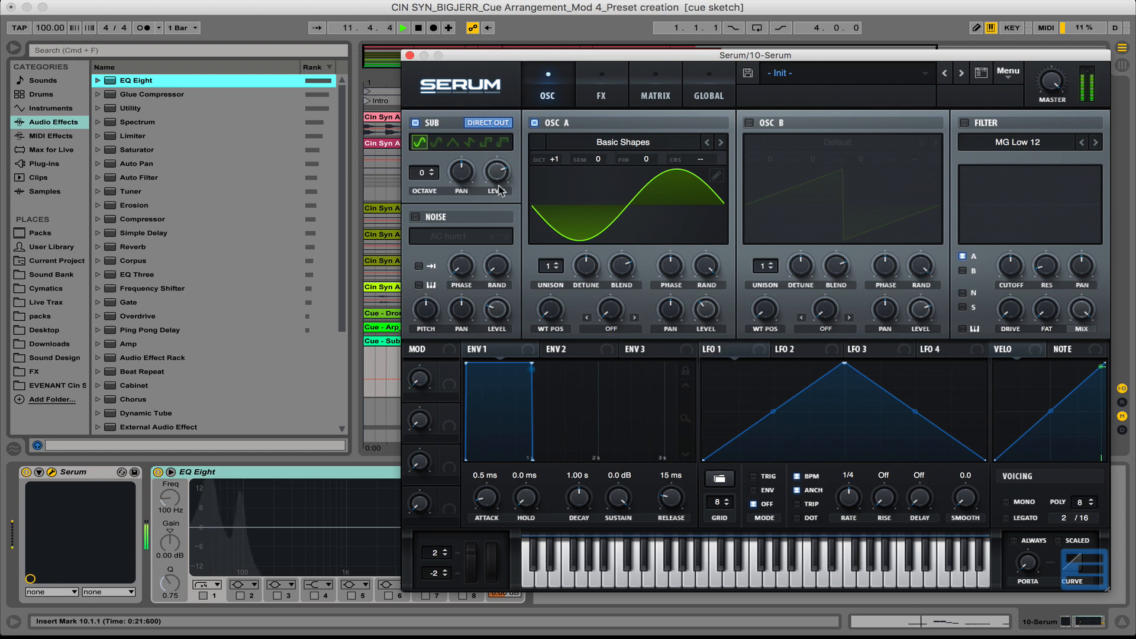
pyautogui.click(411, 56)
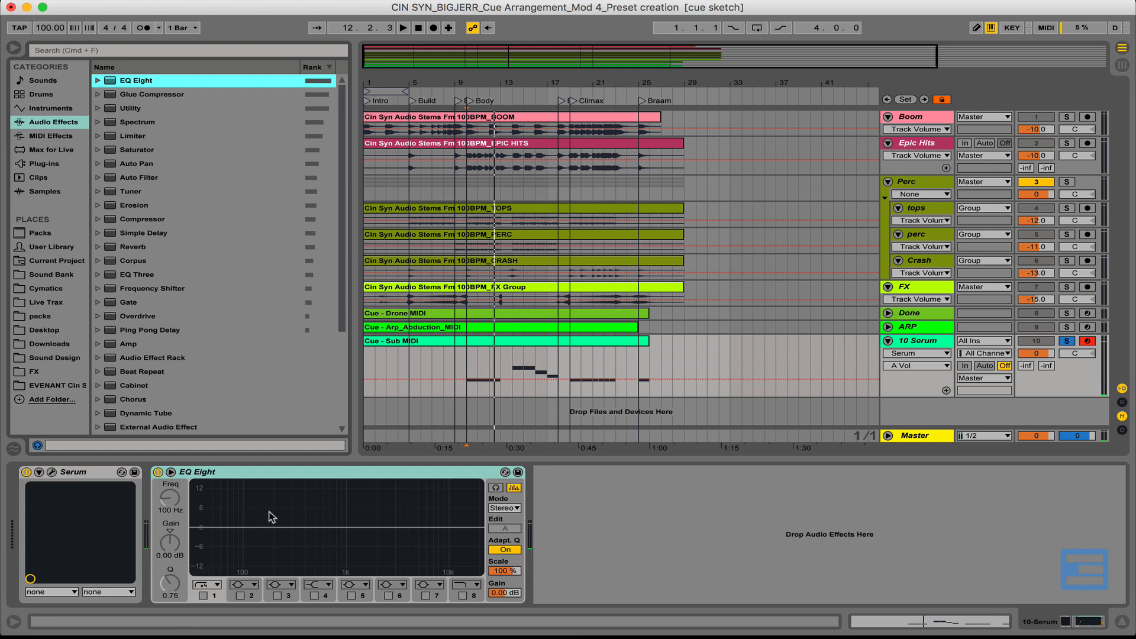
# Step: Switch on EQ Eight's band 8 high cut during playback, set it to 147 Hz with Q 0.93, and stop playback
pyautogui.press('space')
pyautogui.click(466, 594)
pyautogui.click(463, 596)
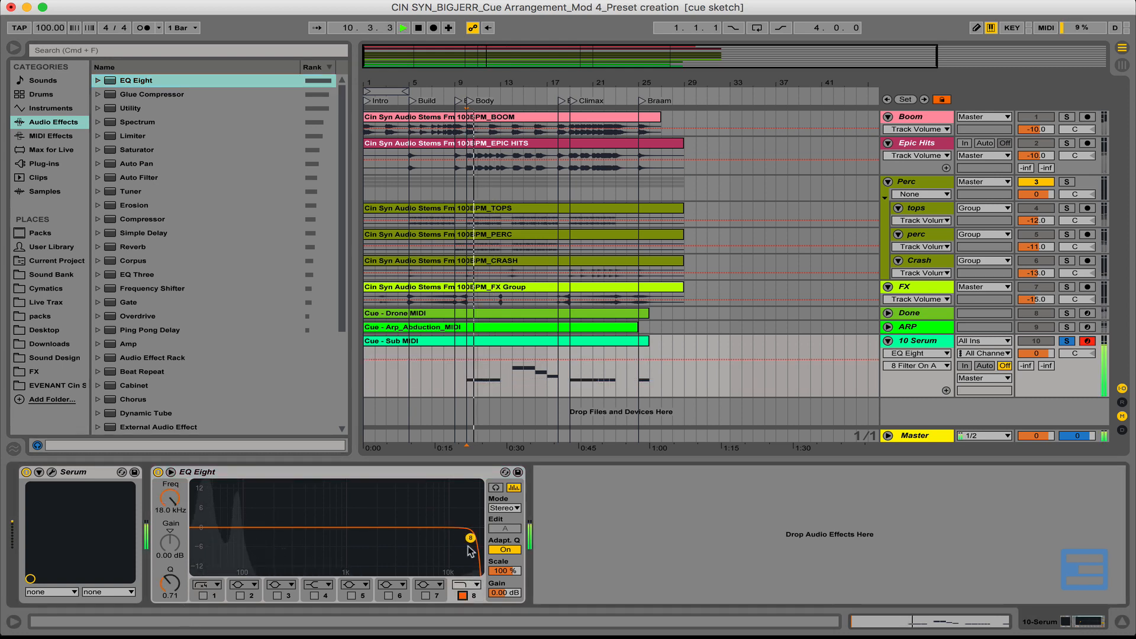
pyautogui.moveTo(468, 546); pyautogui.dragTo(263, 533)
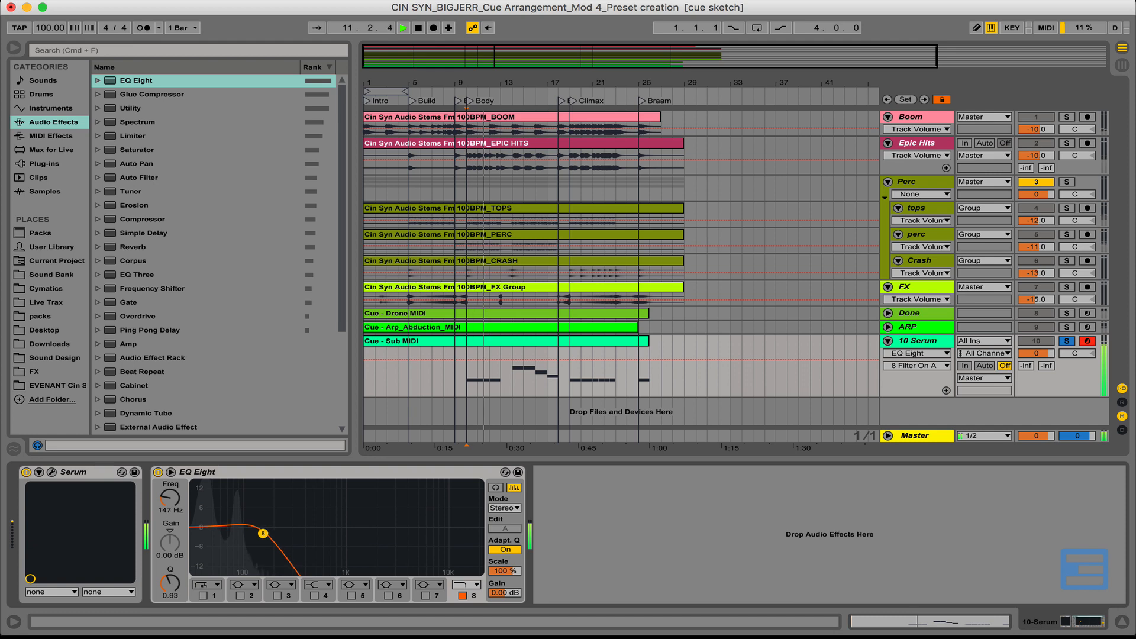
pyautogui.press('space')
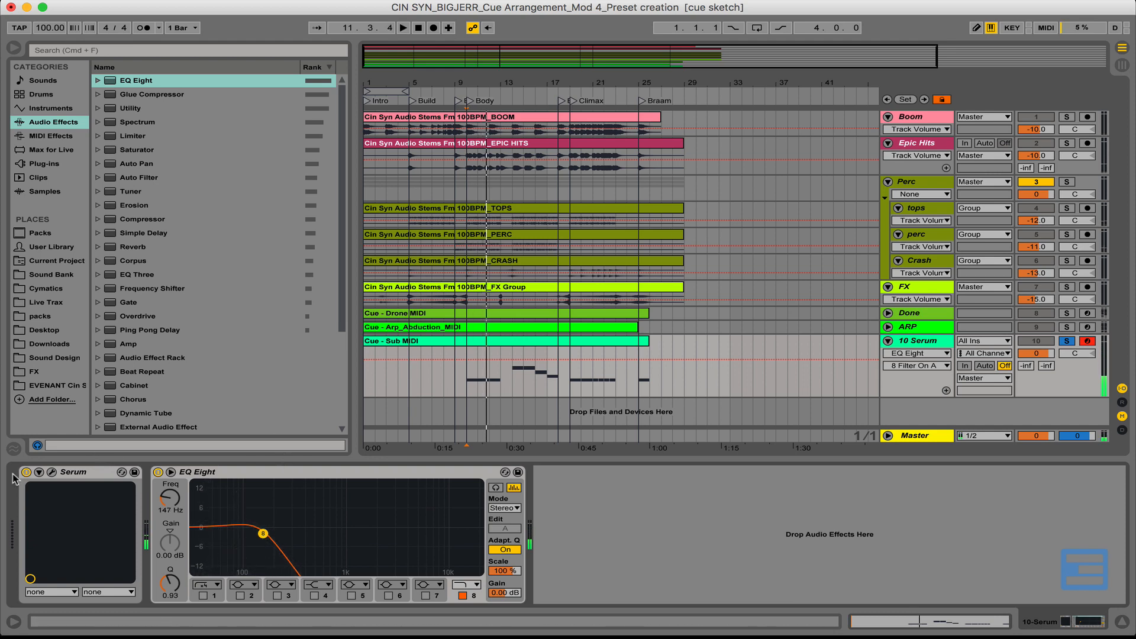
# Step: Adjust Serum's master volume during playback, close its editor, unsolo the track, and restart playback to hear the full mix
pyautogui.click(51, 471)
pyautogui.press('space')
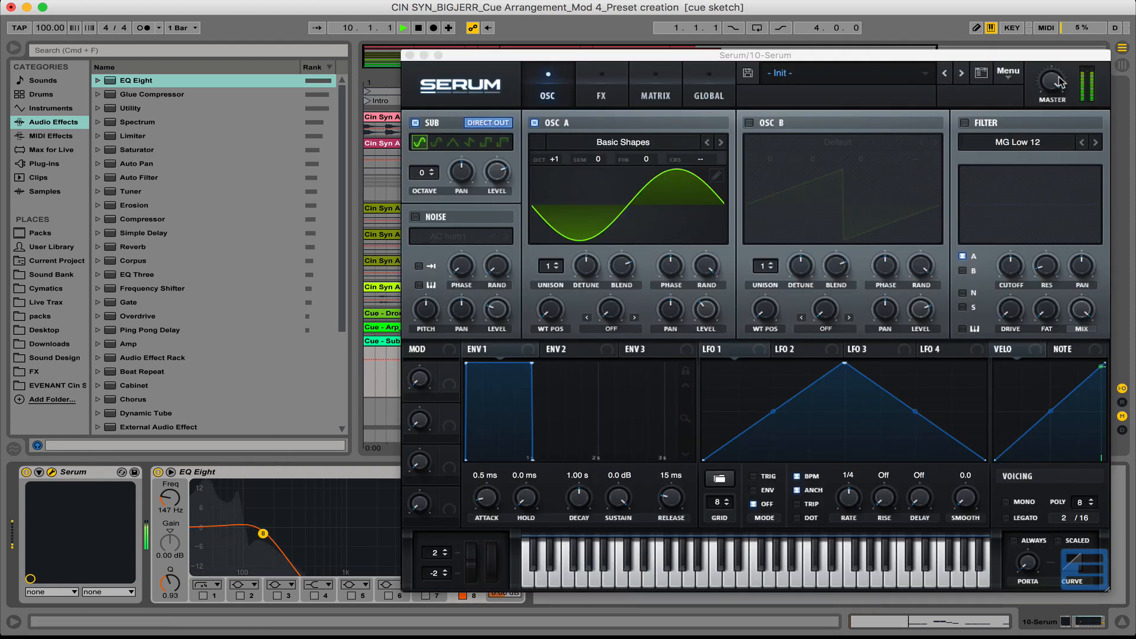
pyautogui.click(1059, 82)
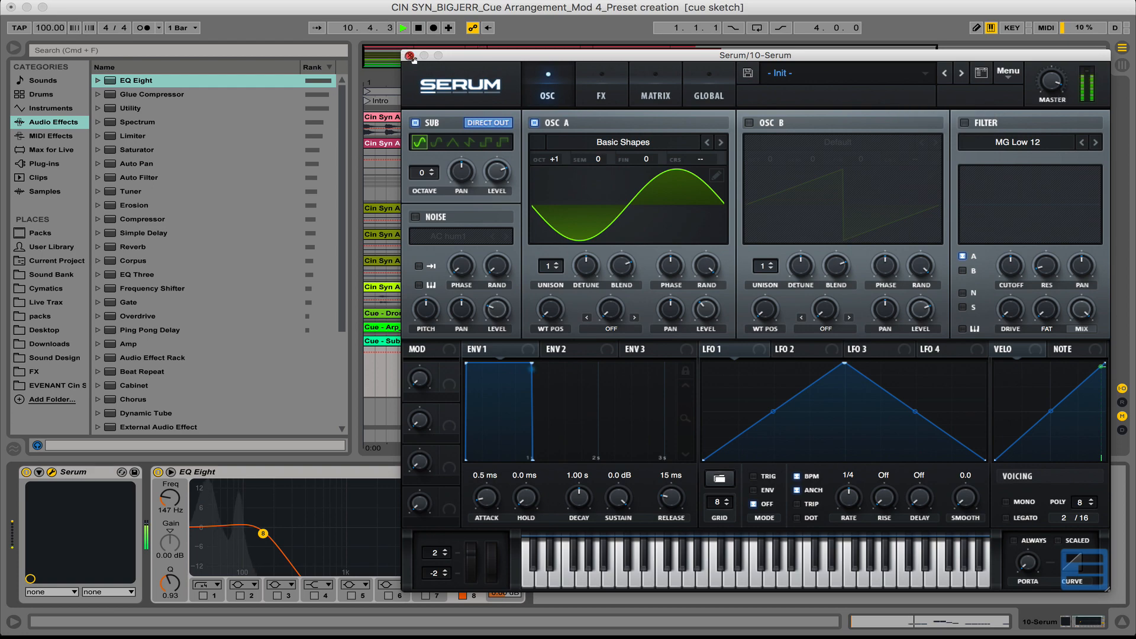
pyautogui.click(409, 55)
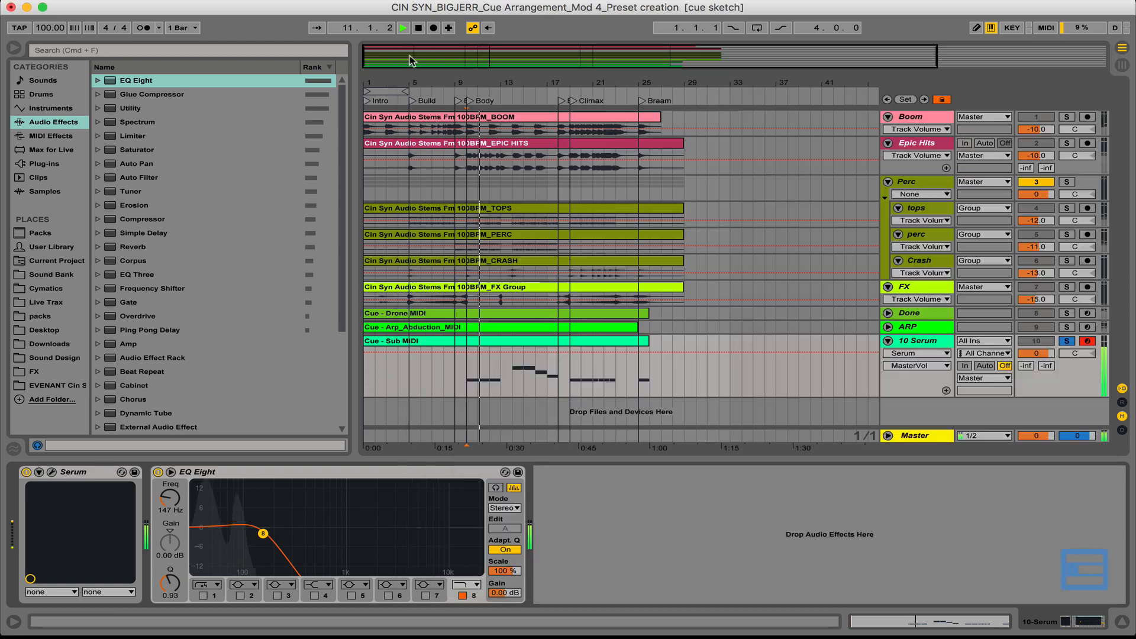
pyautogui.click(1067, 341)
pyautogui.press('space')
pyautogui.press('space')
# Step: Rename the 10 Serum track as Sub
pyautogui.click(929, 344)
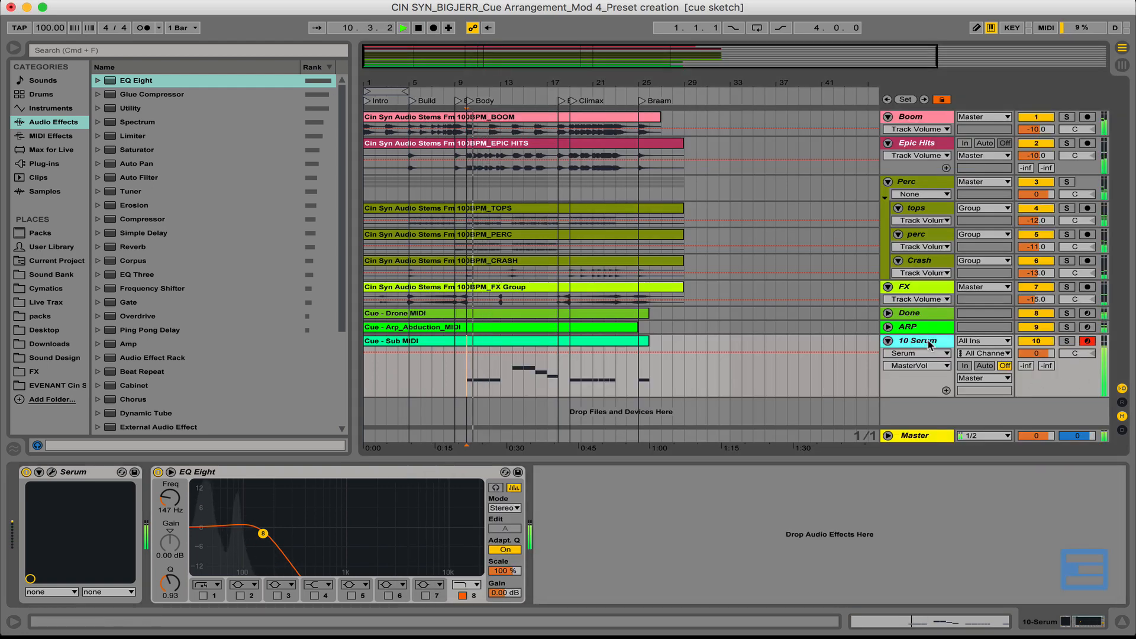
pyautogui.press('super+r')
pyautogui.write('Sub')
pyautogui.press('Return')
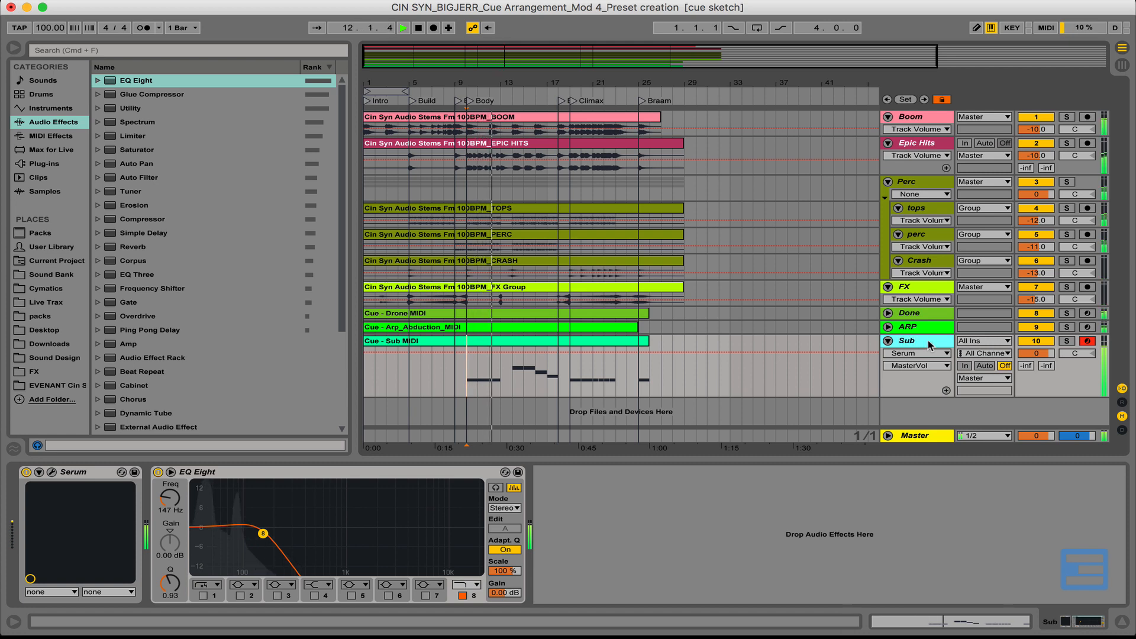
# Step: Collapse the Done, Sub and Perc tracks in the arrangement, enlarge the ARP track slightly, and stop playback
pyautogui.click(887, 341)
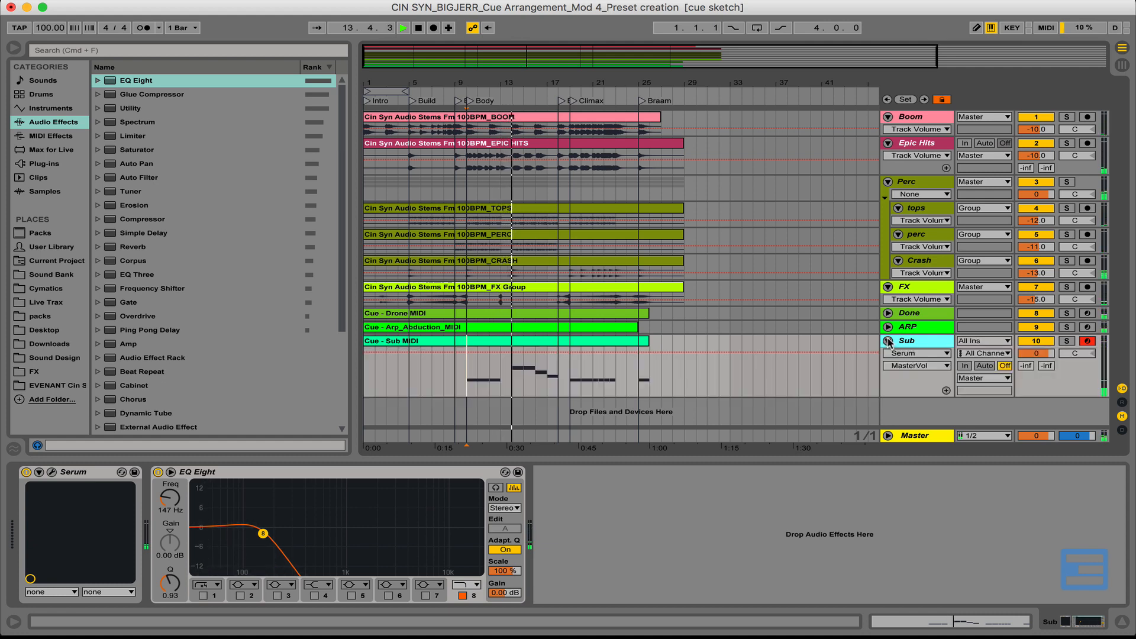
pyautogui.click(888, 341)
pyautogui.moveTo(908, 333); pyautogui.dragTo(914, 326)
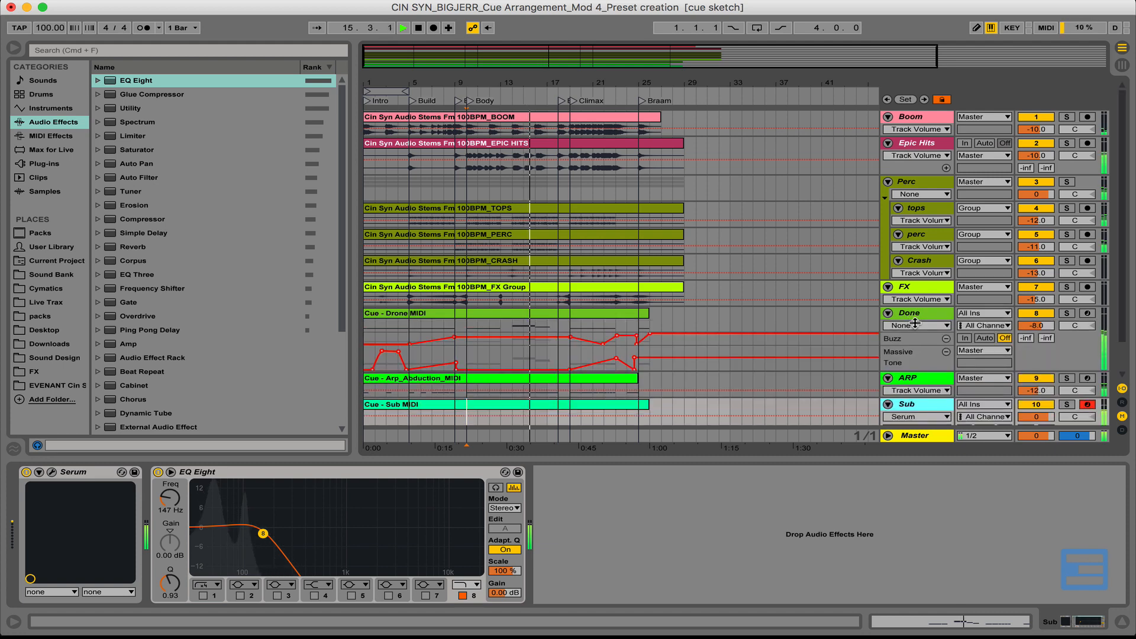
pyautogui.click(888, 313)
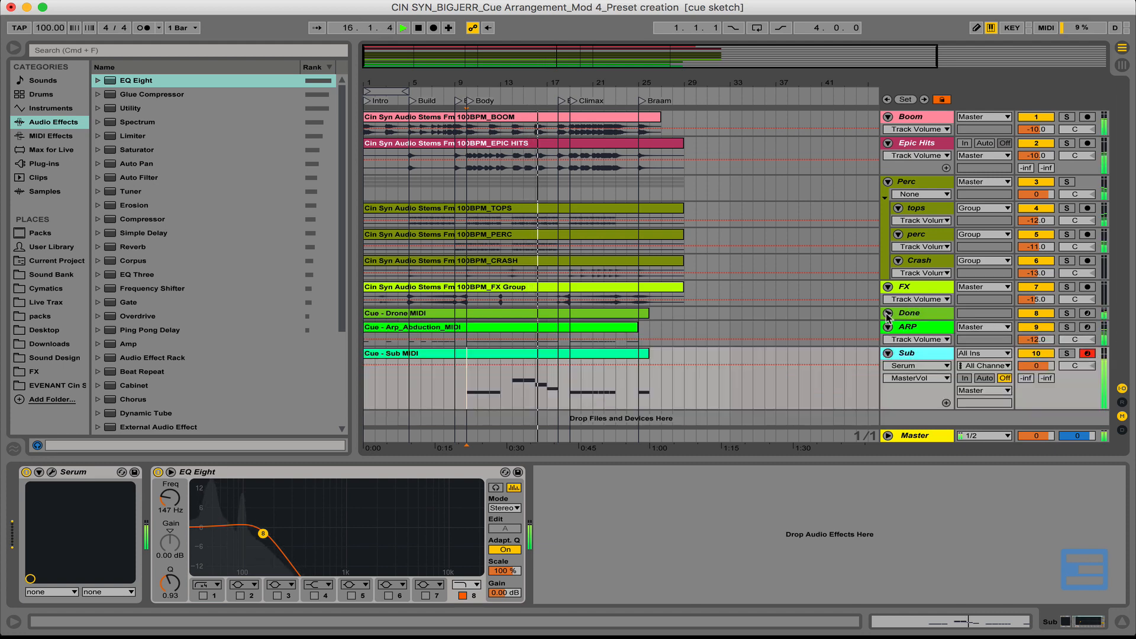
pyautogui.click(888, 353)
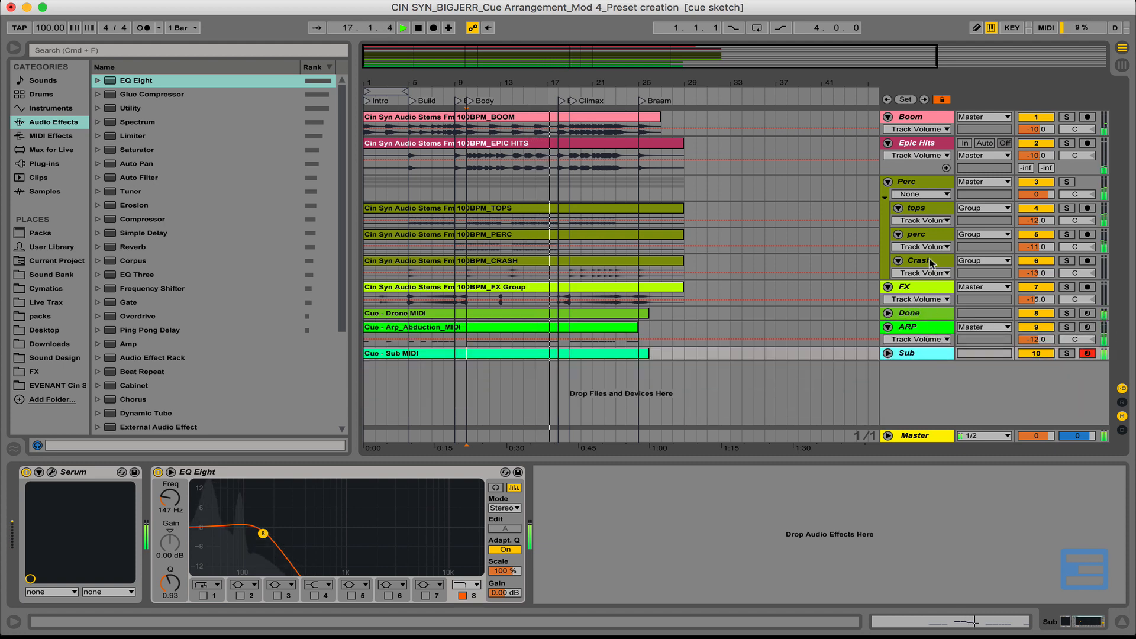
pyautogui.click(888, 183)
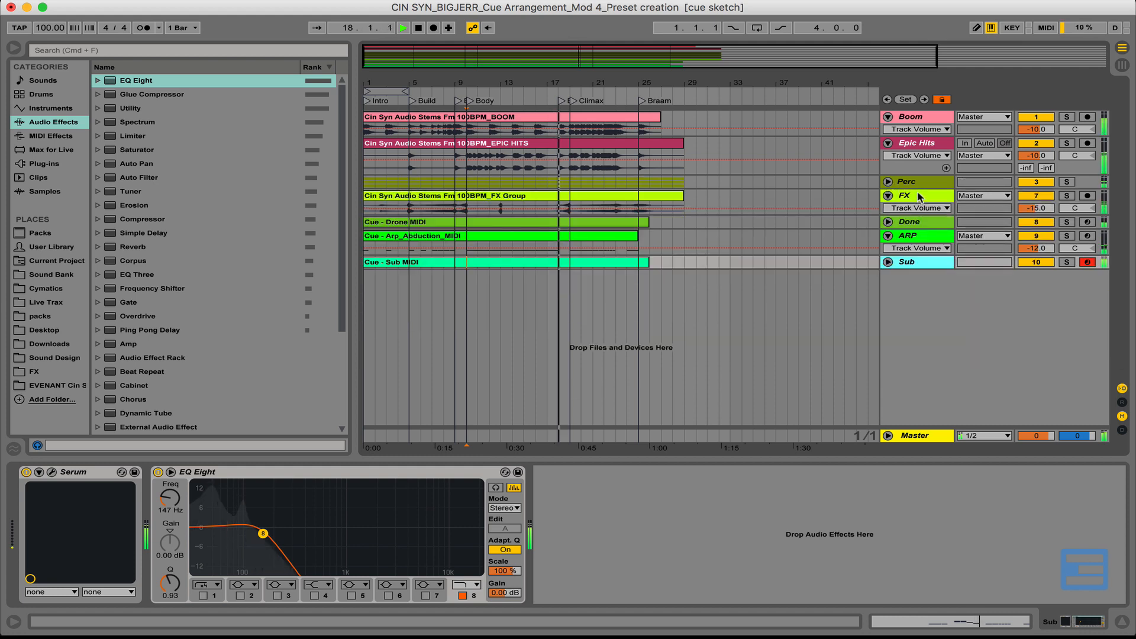
pyautogui.press('space')
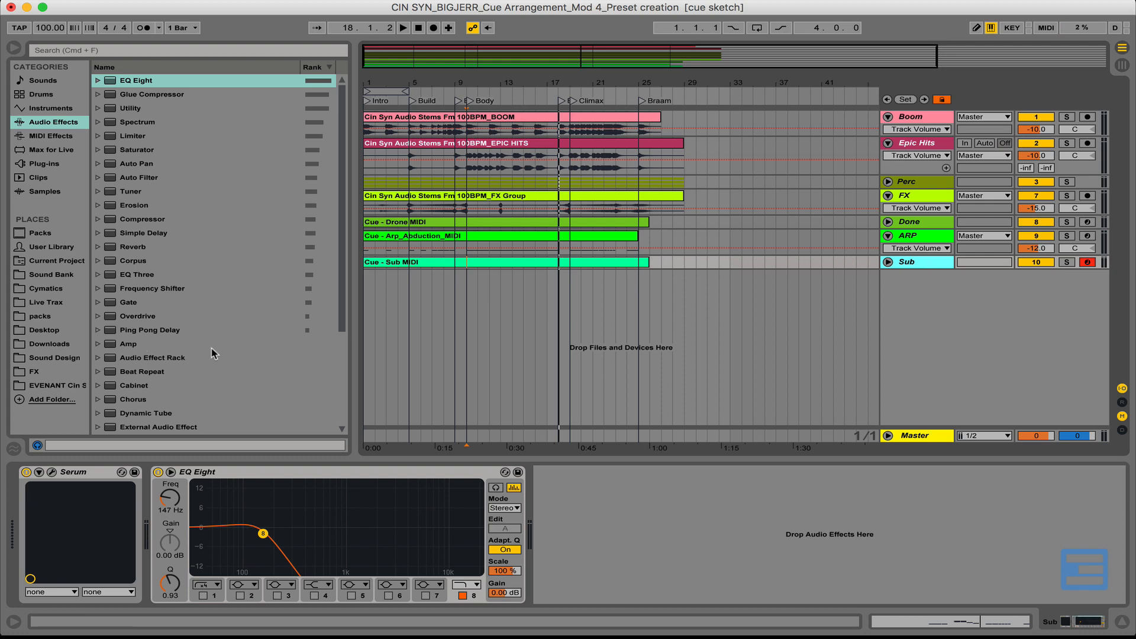
# Step: Insert a new MIDI track and place Cinematic Synthesis_Cue_Lead MIDI.mid on it at bar 1
pyautogui.press('super+shift+t')
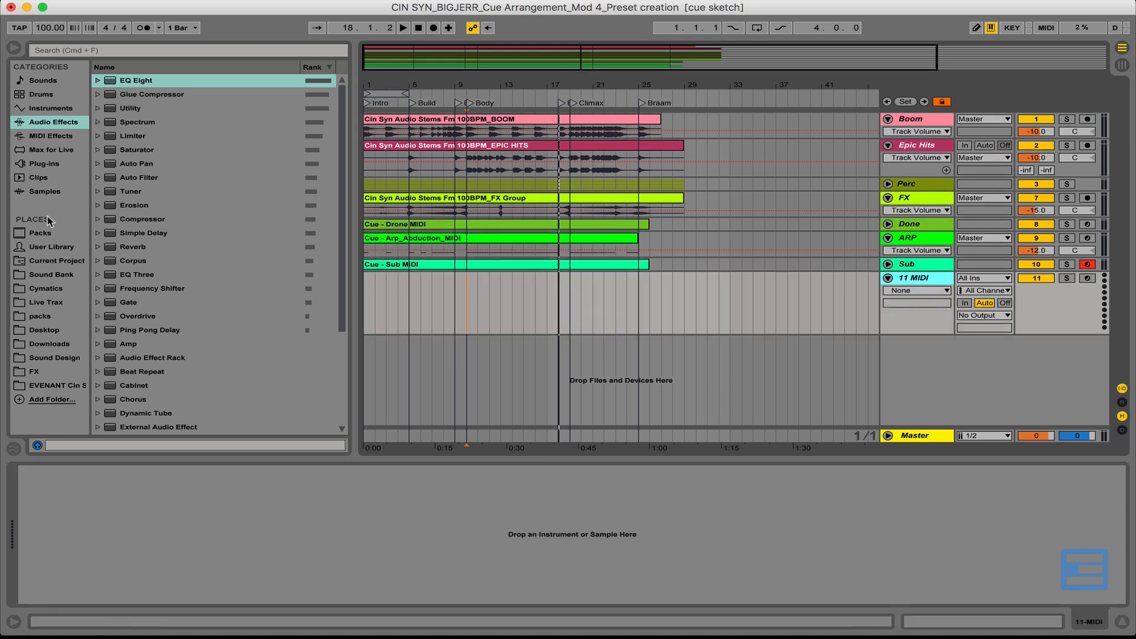
pyautogui.click(47, 385)
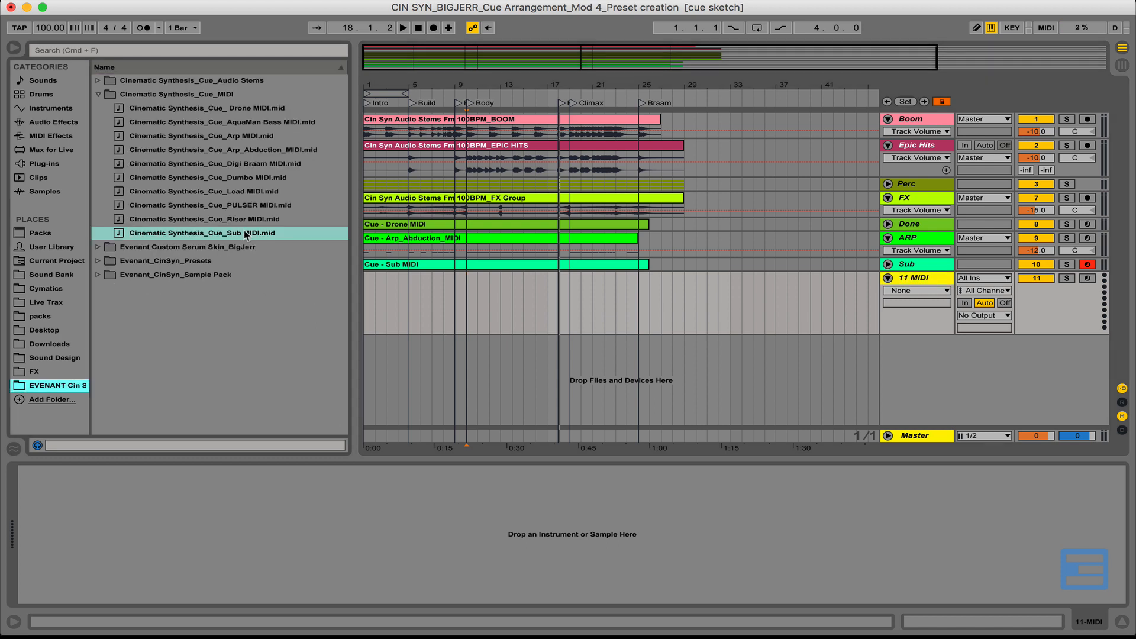
pyautogui.moveTo(233, 191); pyautogui.dragTo(368, 291)
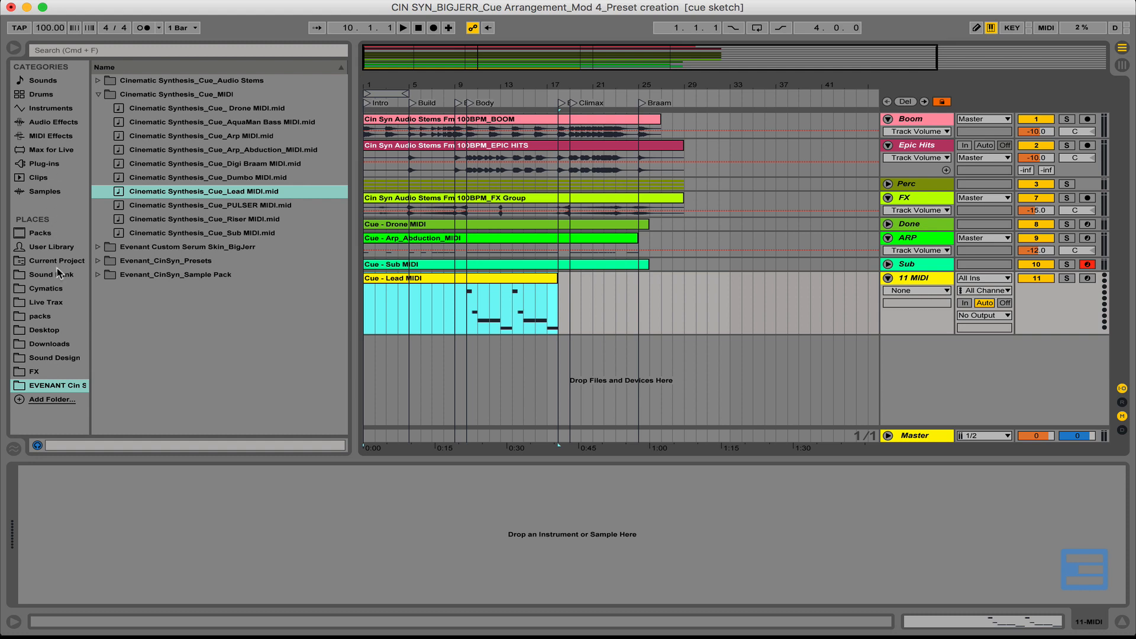
# Step: Load Serum on the new MIDI track and choose the Evenant preset PAD - Remember the Good Times
pyautogui.click(53, 165)
pyautogui.click(147, 137)
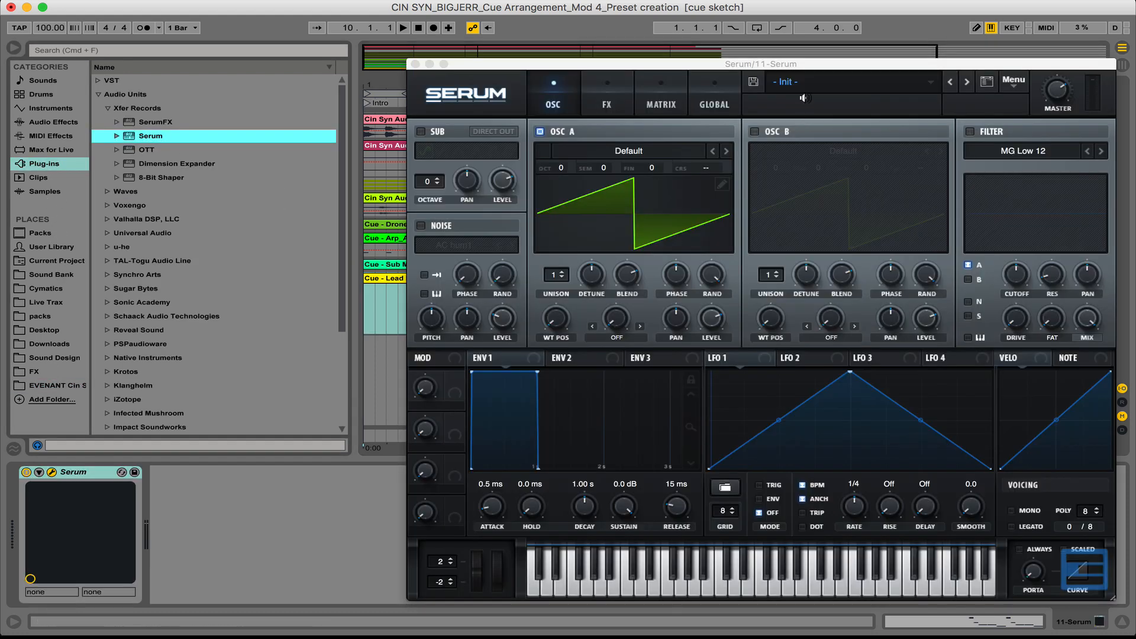
pyautogui.moveTo(814, 64); pyautogui.dragTo(516, 51)
pyautogui.click(520, 71)
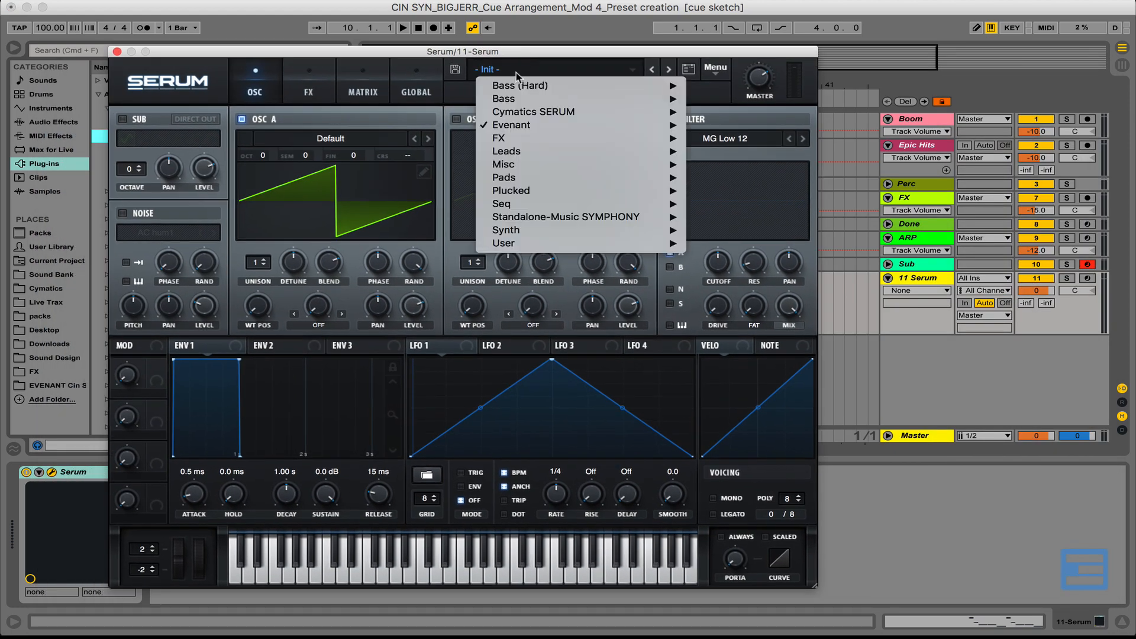
pyautogui.moveTo(538, 127)
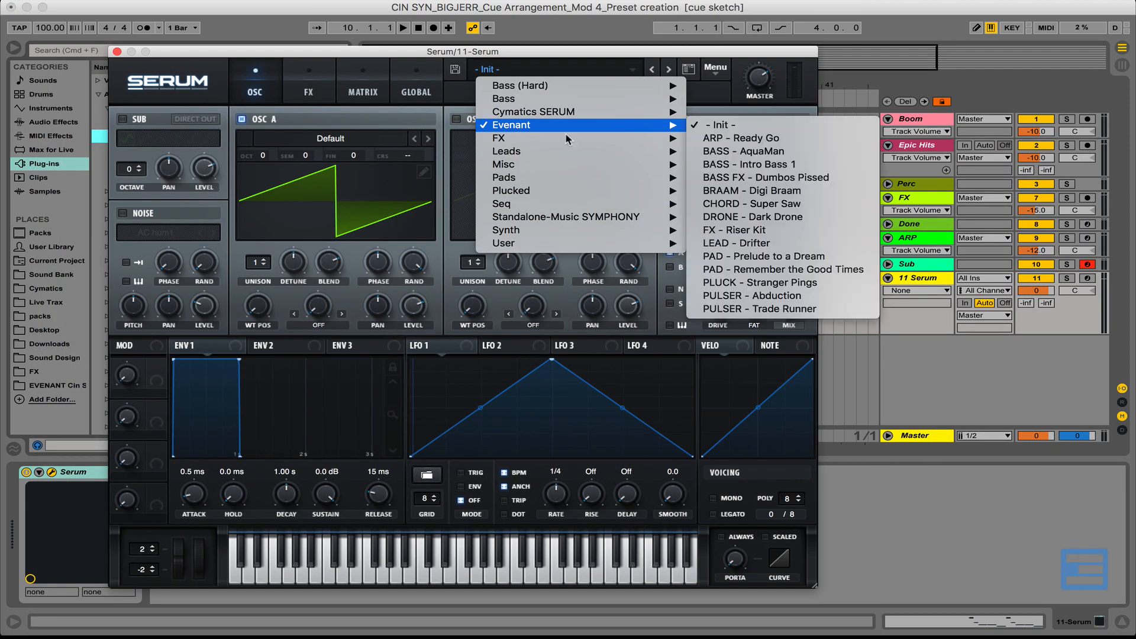
pyautogui.click(723, 269)
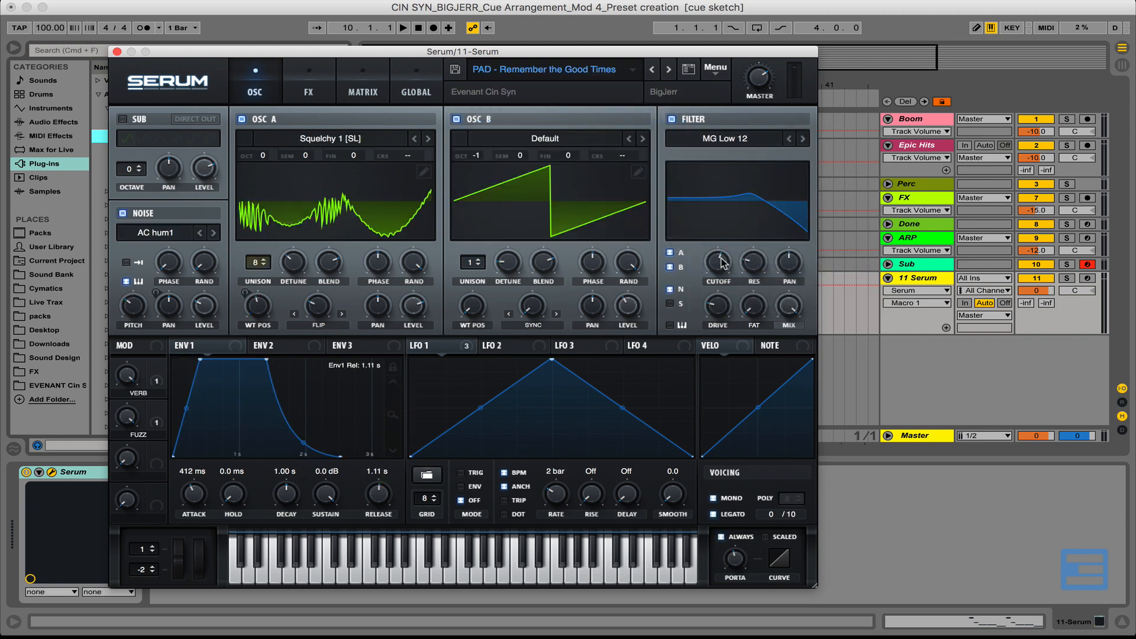
# Step: Solo the 11 Serum track, close Serum's editor, and audition the lead clip from bar 10
pyautogui.click(1066, 277)
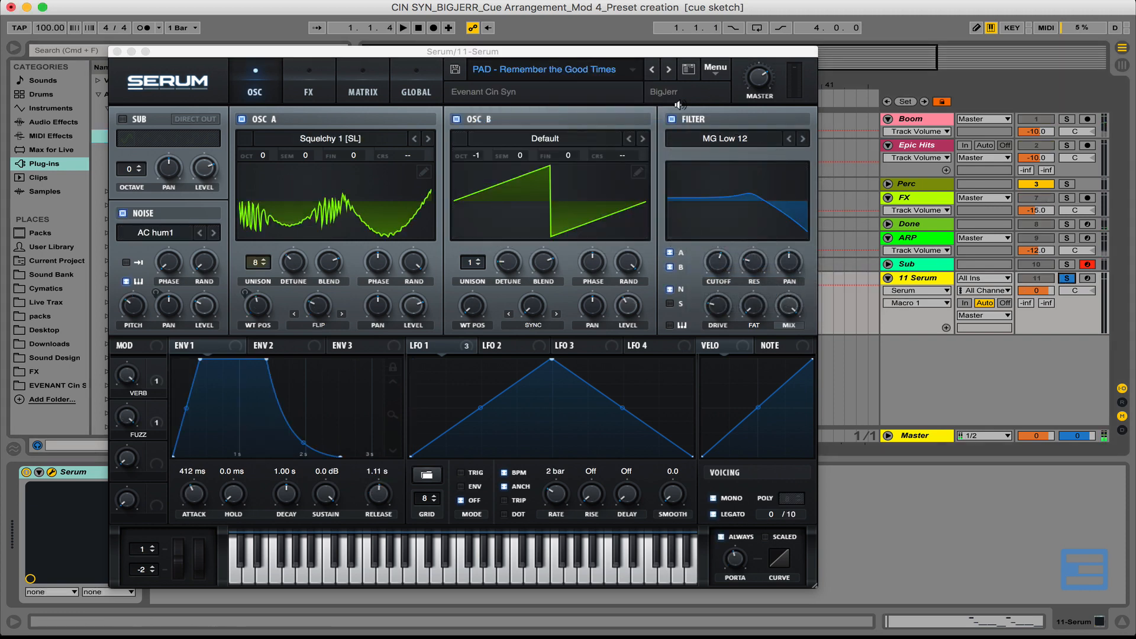
pyautogui.click(116, 51)
pyautogui.click(468, 312)
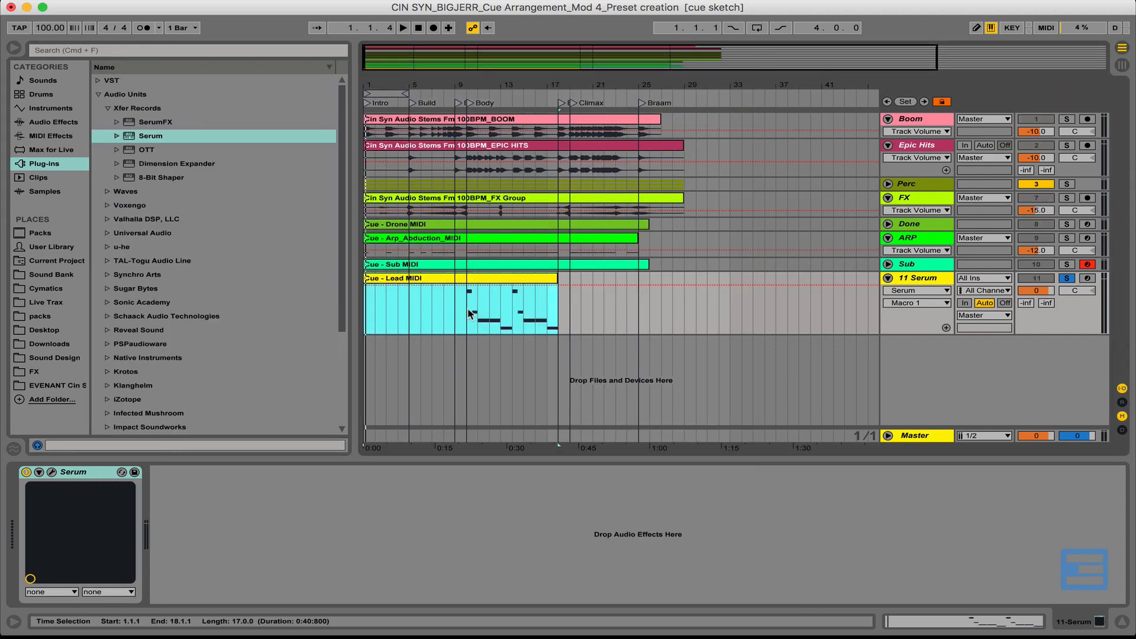
pyautogui.press('space')
pyautogui.press('space')
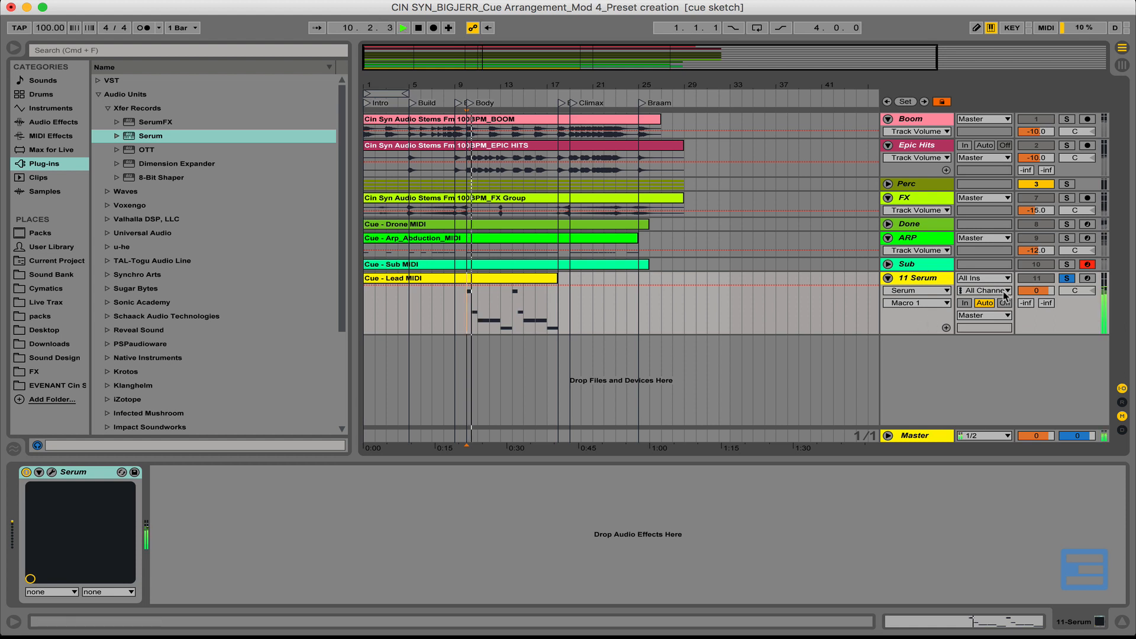
# Step: Set the 11 Serum track's volume to -10 dB, lower it to -12 dB during playback, and unsolo the track
pyautogui.click(1033, 290)
pyautogui.write('-1')
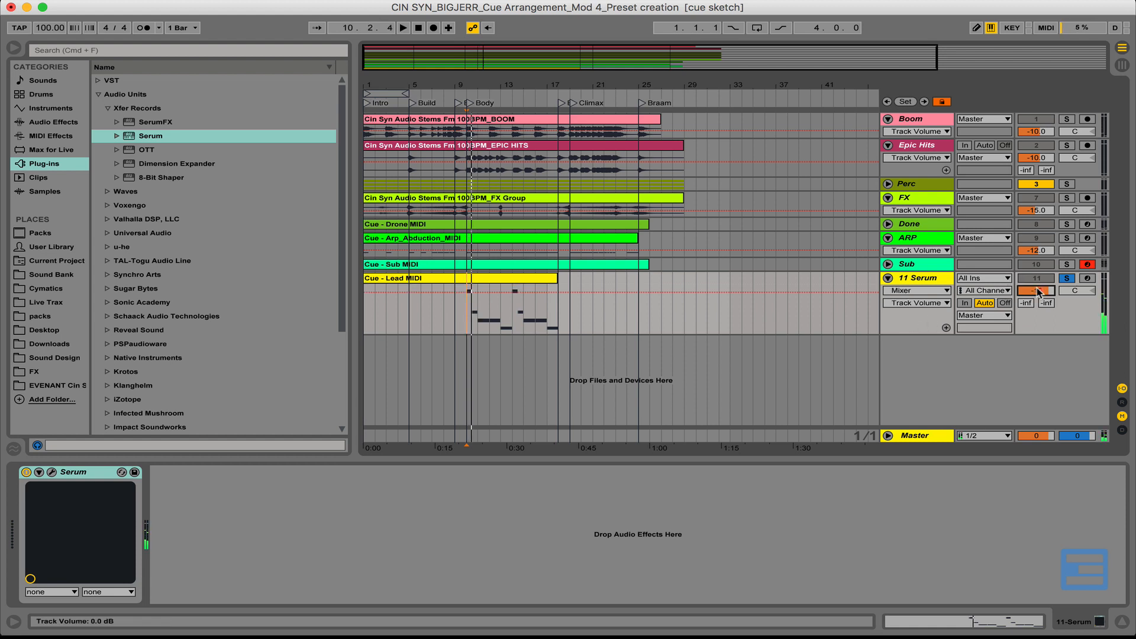
pyautogui.write('0')
pyautogui.press('Return')
pyautogui.press('space')
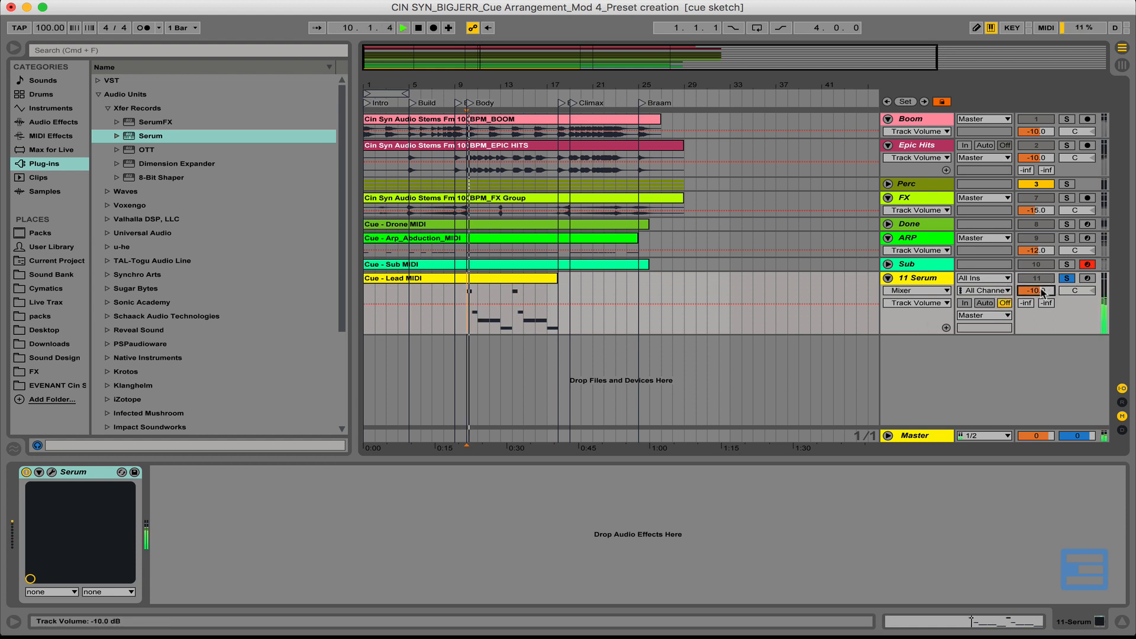
pyautogui.moveTo(1043, 292); pyautogui.dragTo(1042, 294)
pyautogui.click(1067, 278)
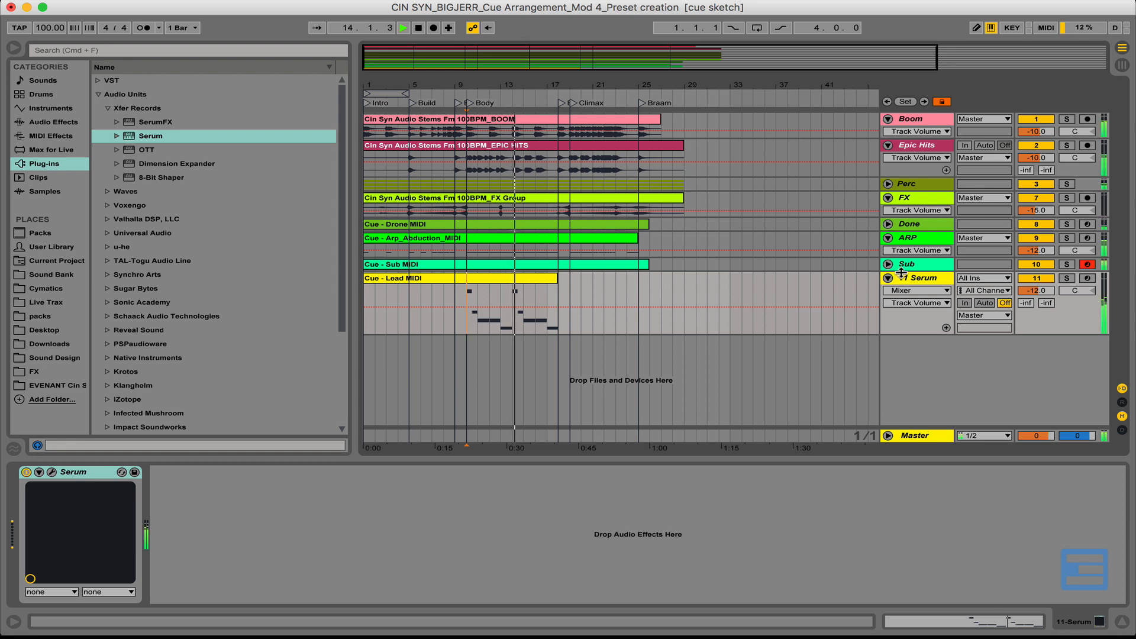
# Step: Unfold the Sub track to a small height, stop playback, and rename the 11 Serum track as Lead
pyautogui.moveTo(901, 272); pyautogui.dragTo(902, 284)
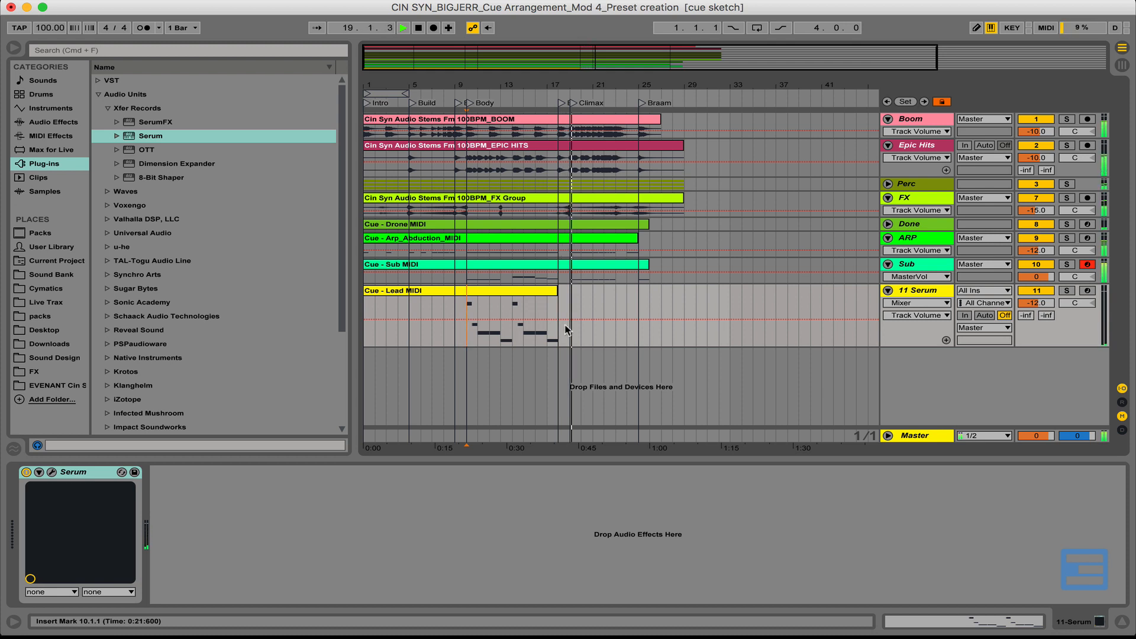
pyautogui.press('space')
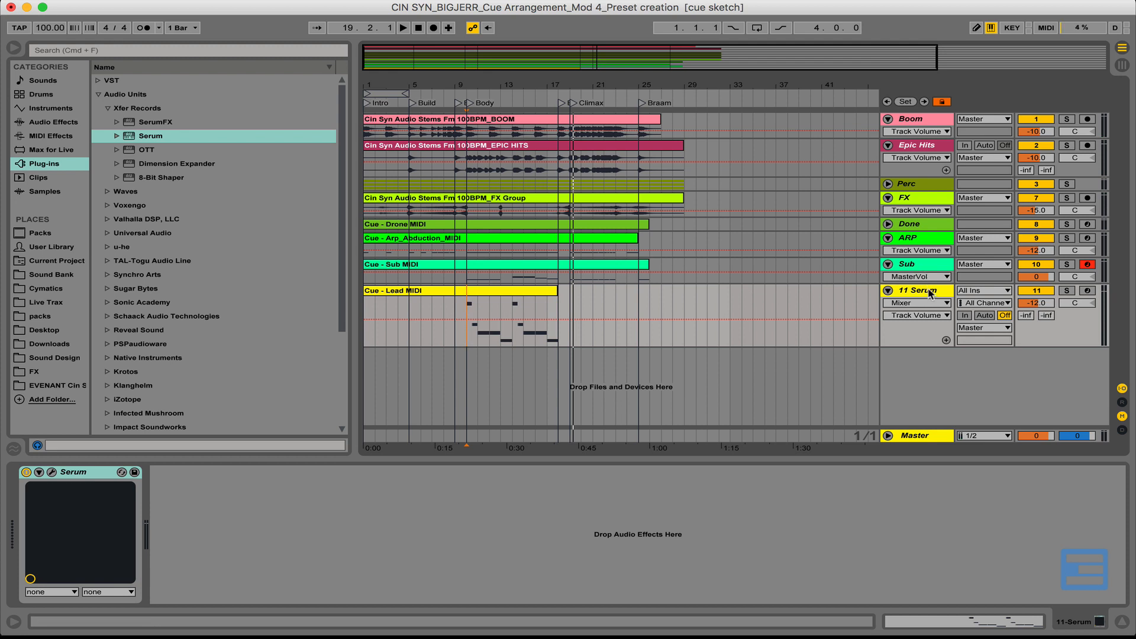
pyautogui.press('super+r')
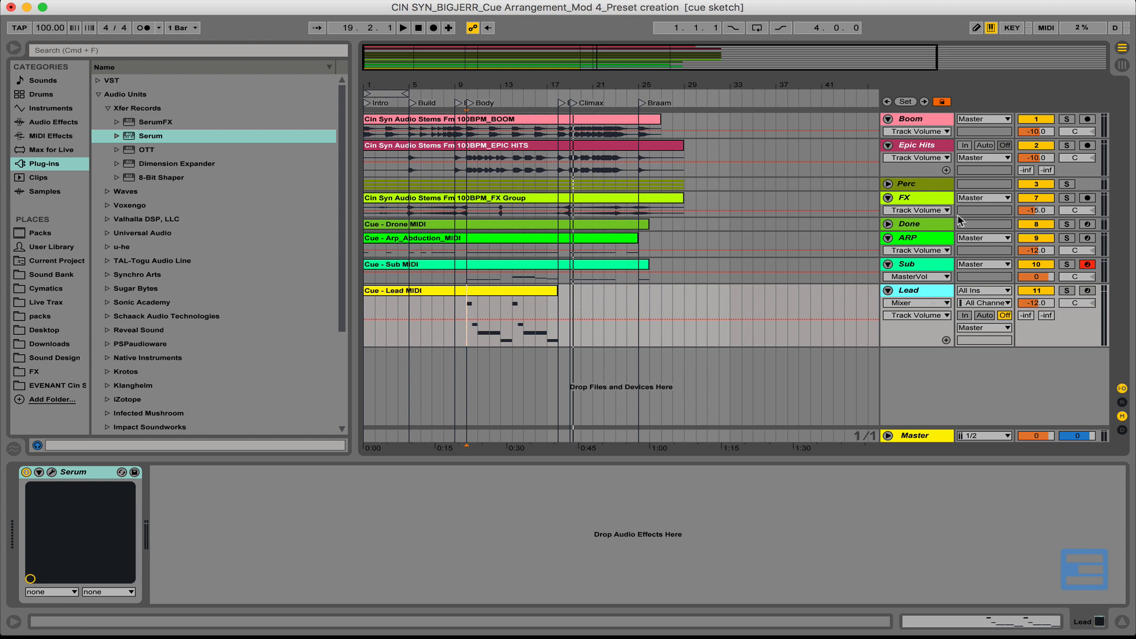
# Step: Review the devices on the Done, ARP, Sub and Lead tracks, and expand the Cinematic Synthesis_Cue_MIDI folder
pyautogui.click(921, 226)
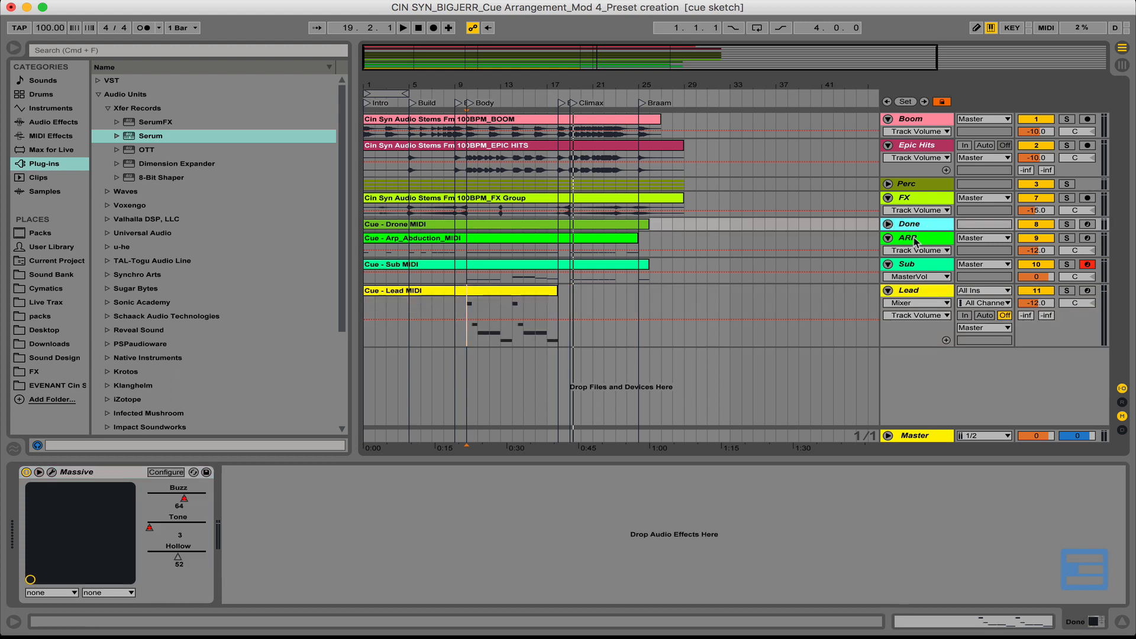
pyautogui.click(916, 240)
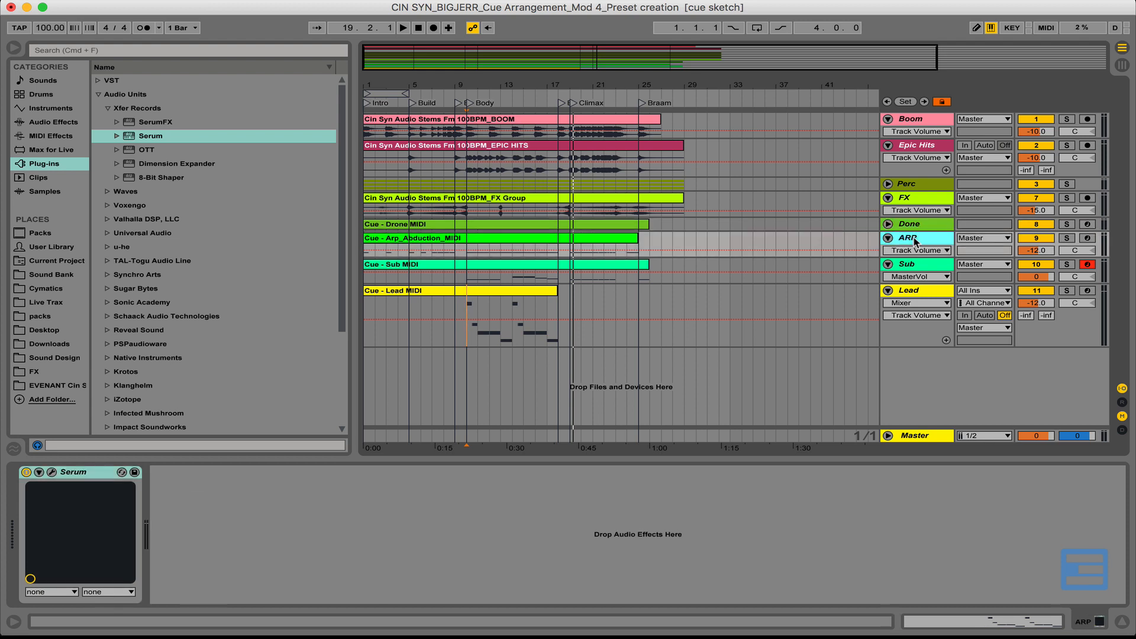
pyautogui.click(911, 264)
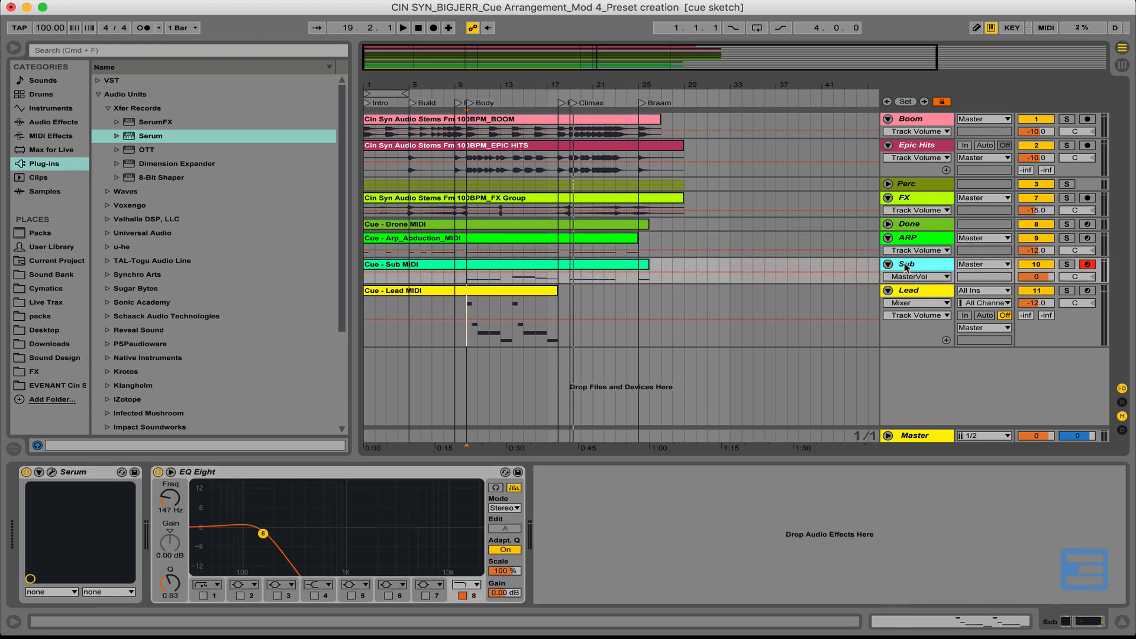
pyautogui.click(911, 293)
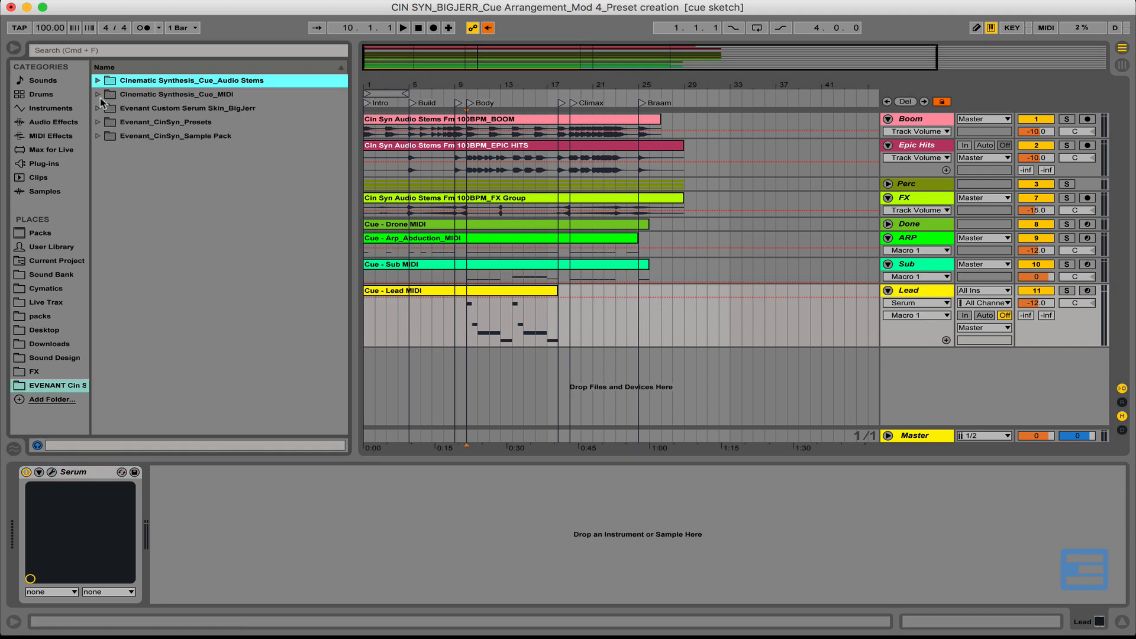
pyautogui.click(99, 95)
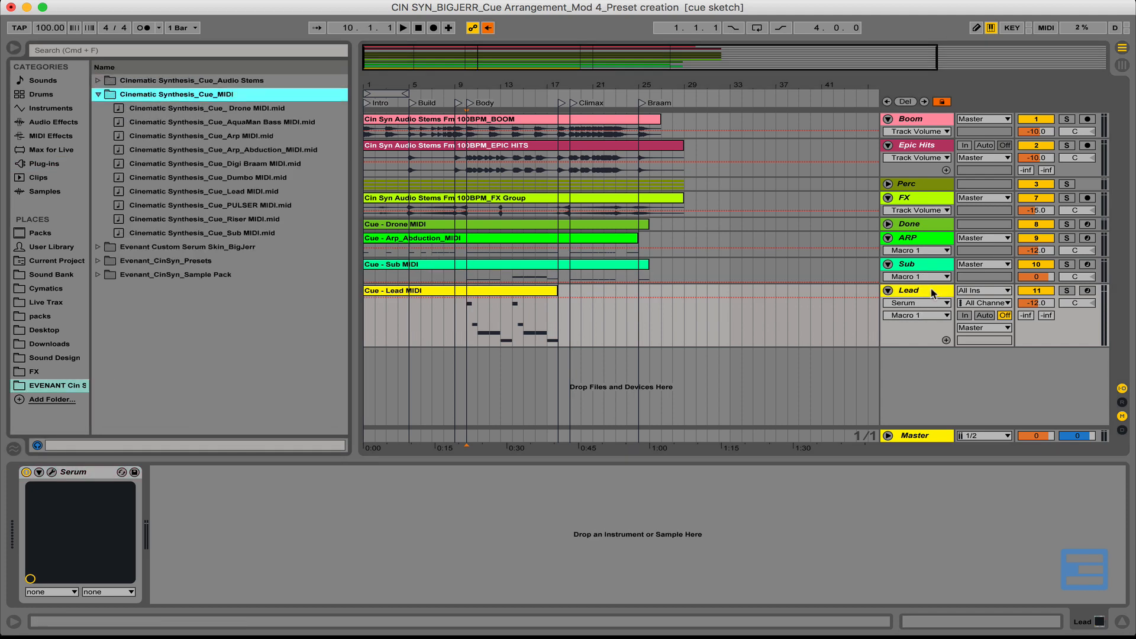
# Step: Add Cinematic Synthesis_Cue_PULSER MIDI.mid on a new track below Lead and load Native Instruments Massive on it
pyautogui.moveTo(234, 209); pyautogui.dragTo(365, 362)
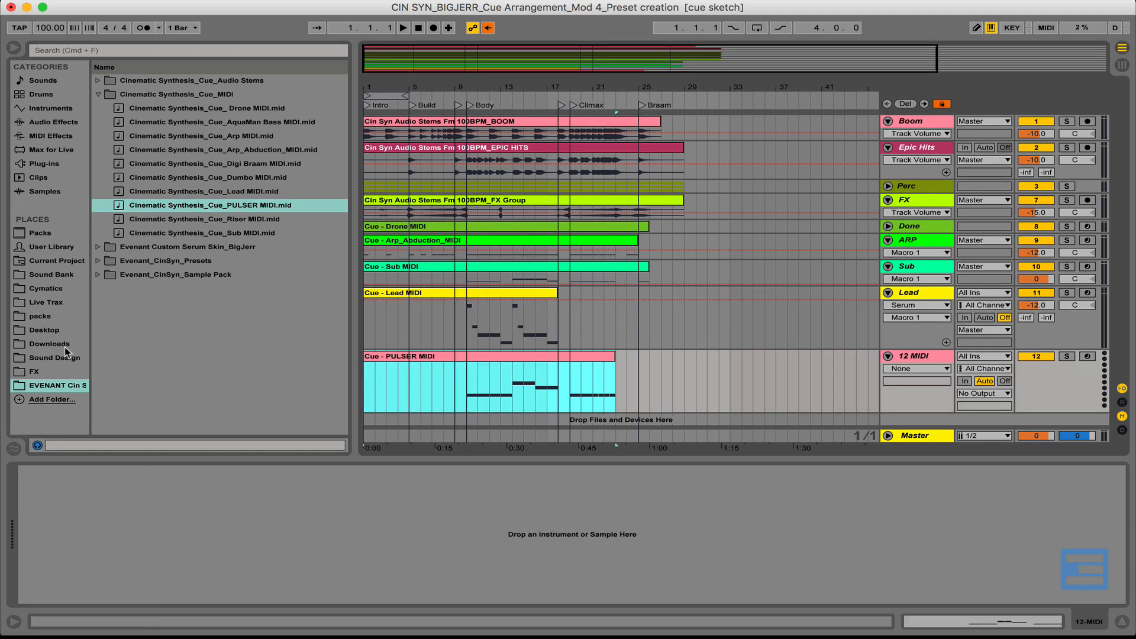
pyautogui.click(59, 164)
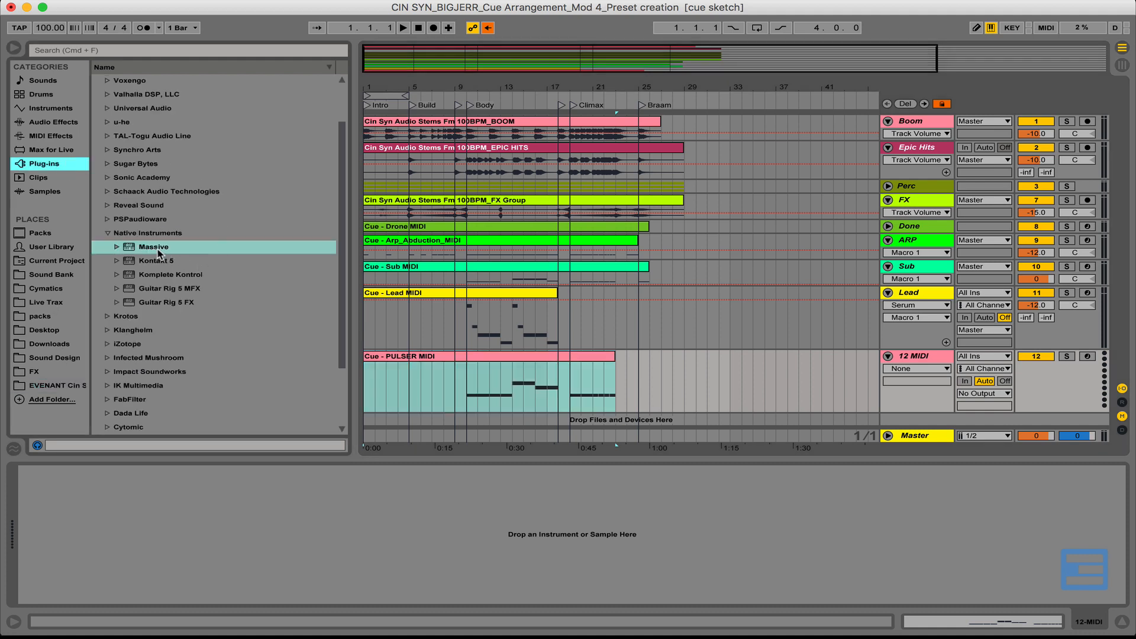
pyautogui.moveTo(158, 253); pyautogui.dragTo(255, 500)
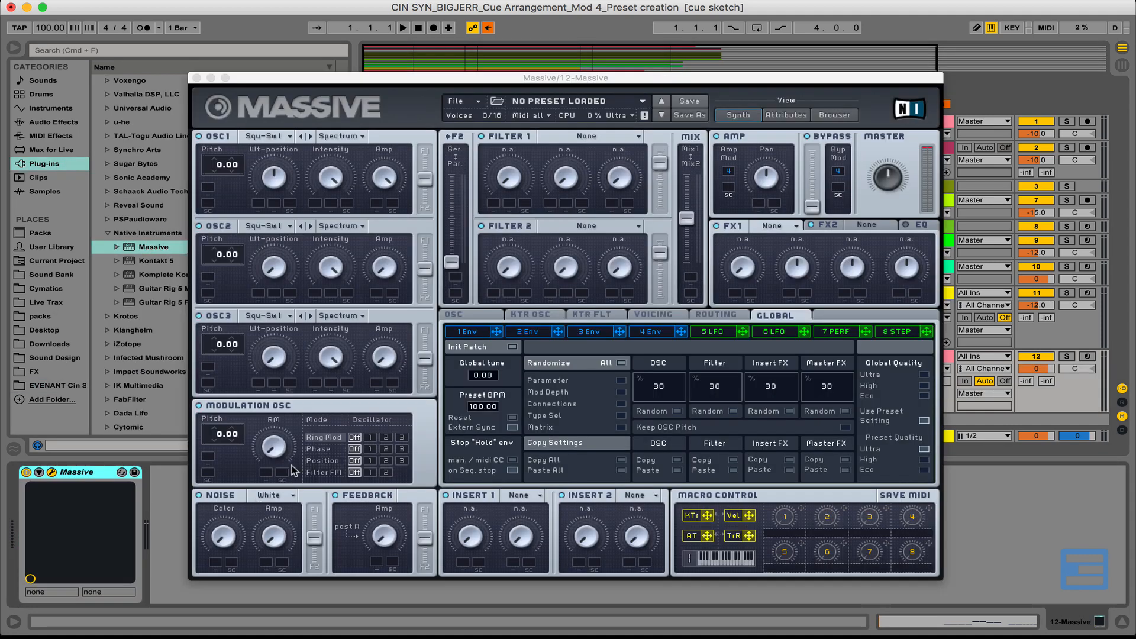
# Step: Load the PULSER - Sound the Alarm2 preset file into Massive
pyautogui.click(559, 104)
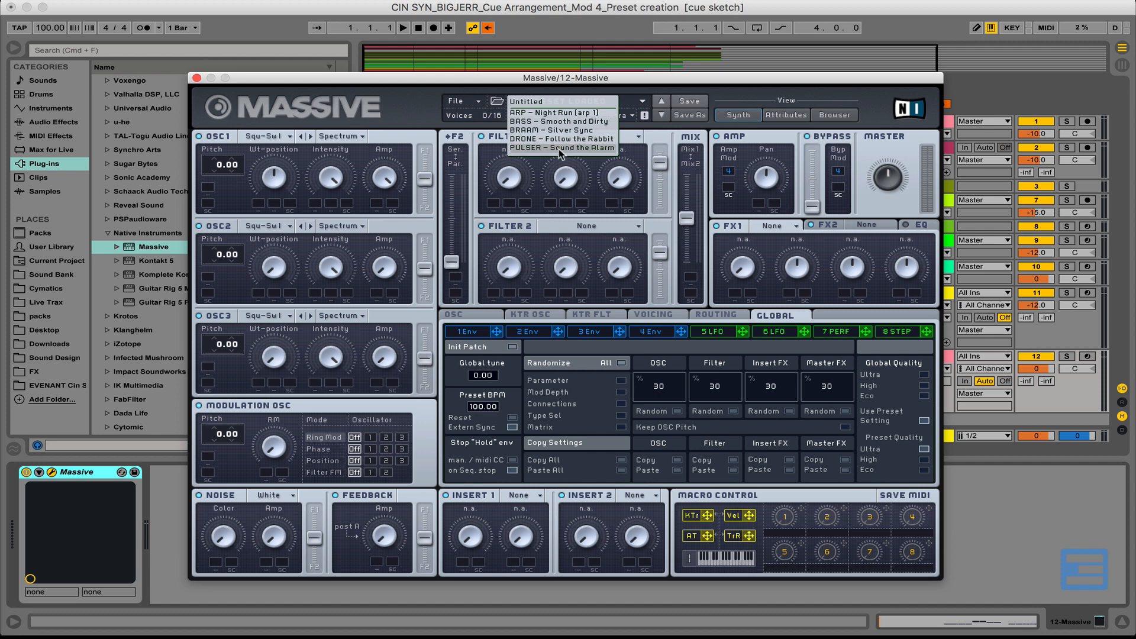
pyautogui.click(449, 106)
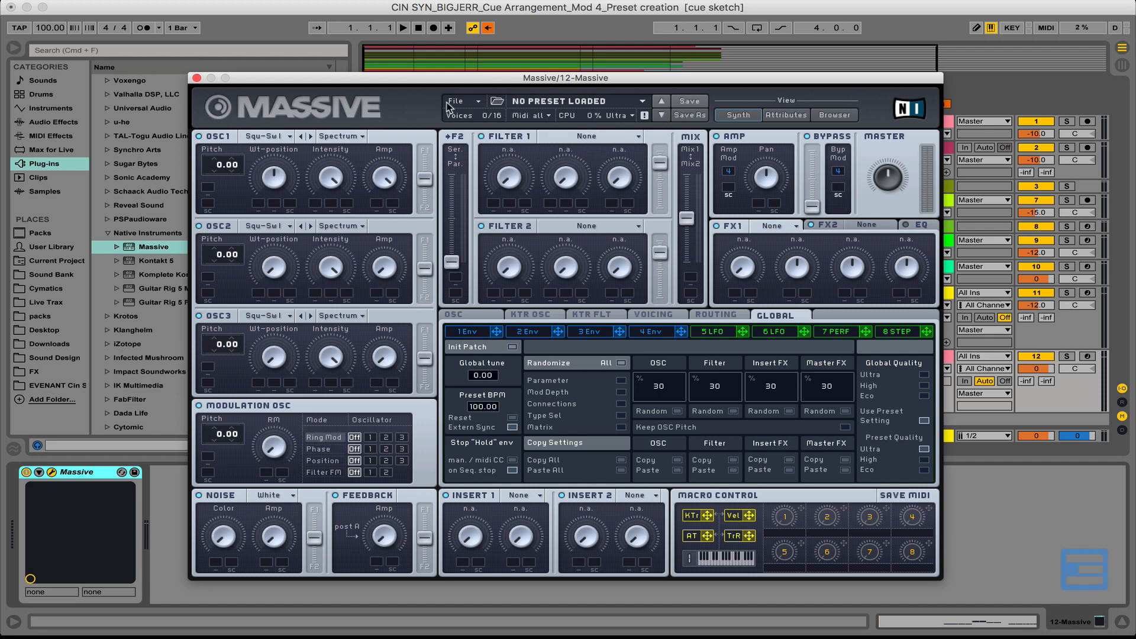
pyautogui.click(477, 103)
pyautogui.click(477, 109)
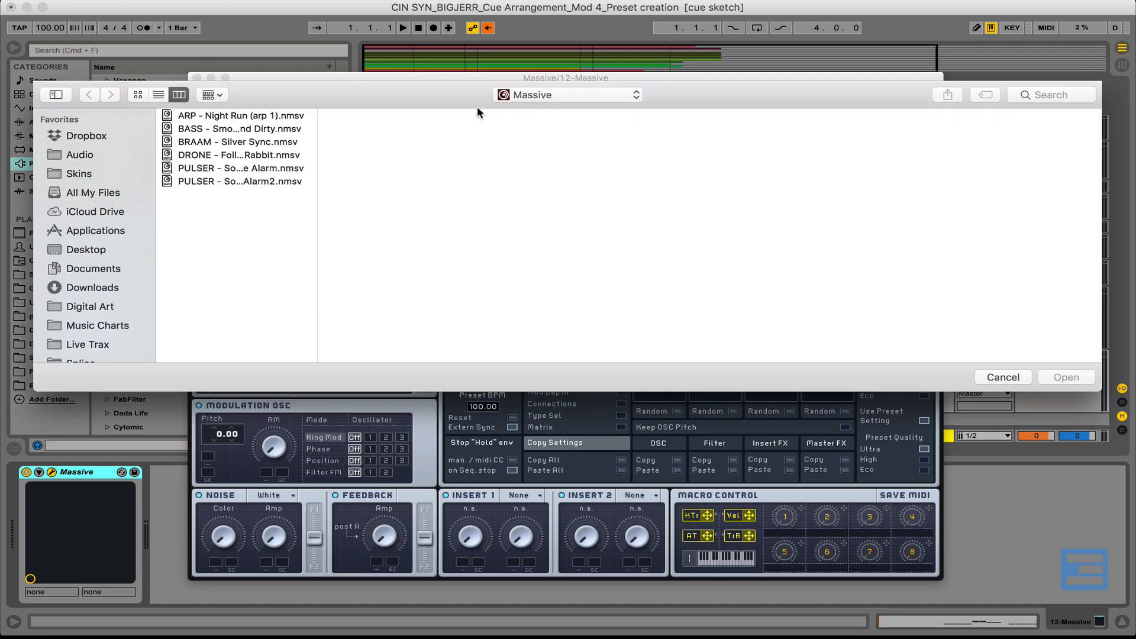
pyautogui.doubleClick(256, 182)
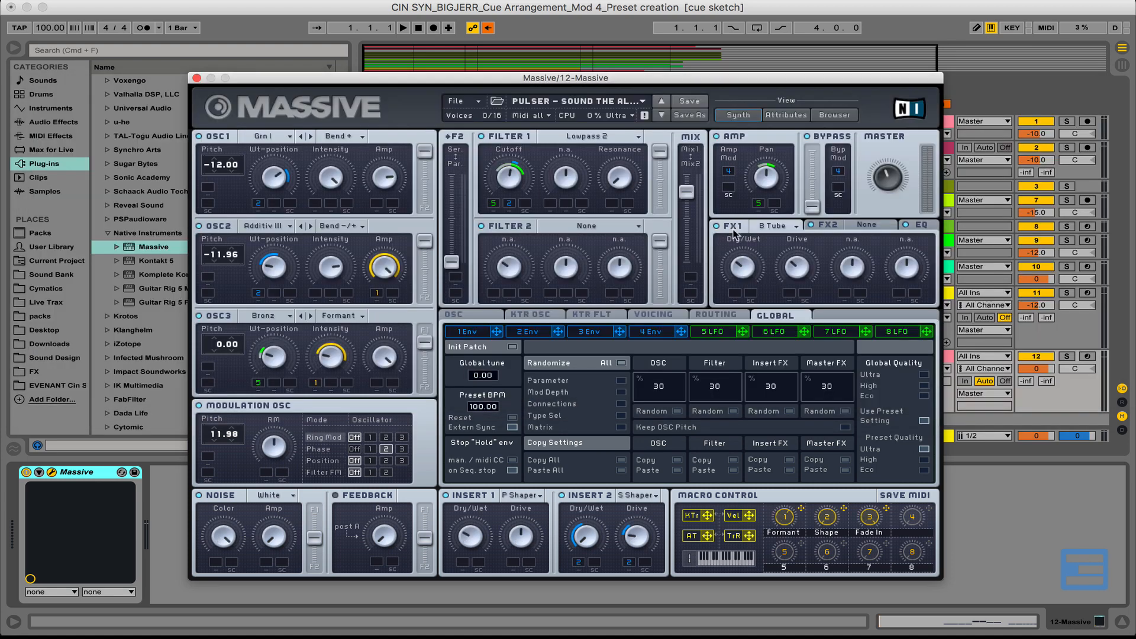
# Step: Re-enable automation, close Massive's editor, and solo the 12 Massive track with its monitoring set to Off
pyautogui.click(481, 33)
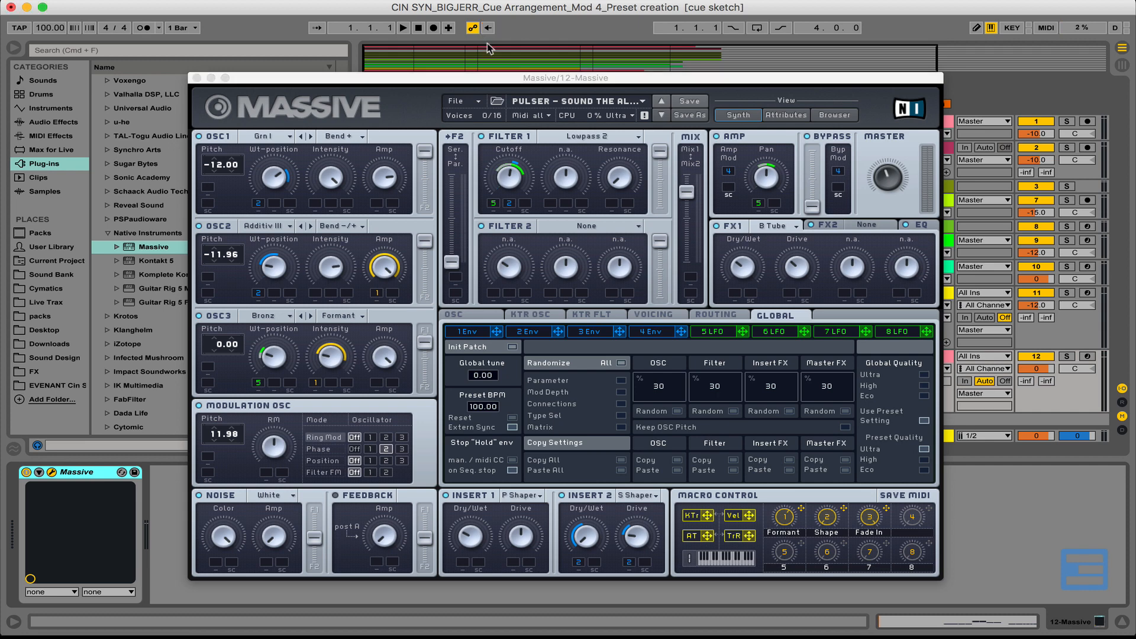
pyautogui.click(482, 79)
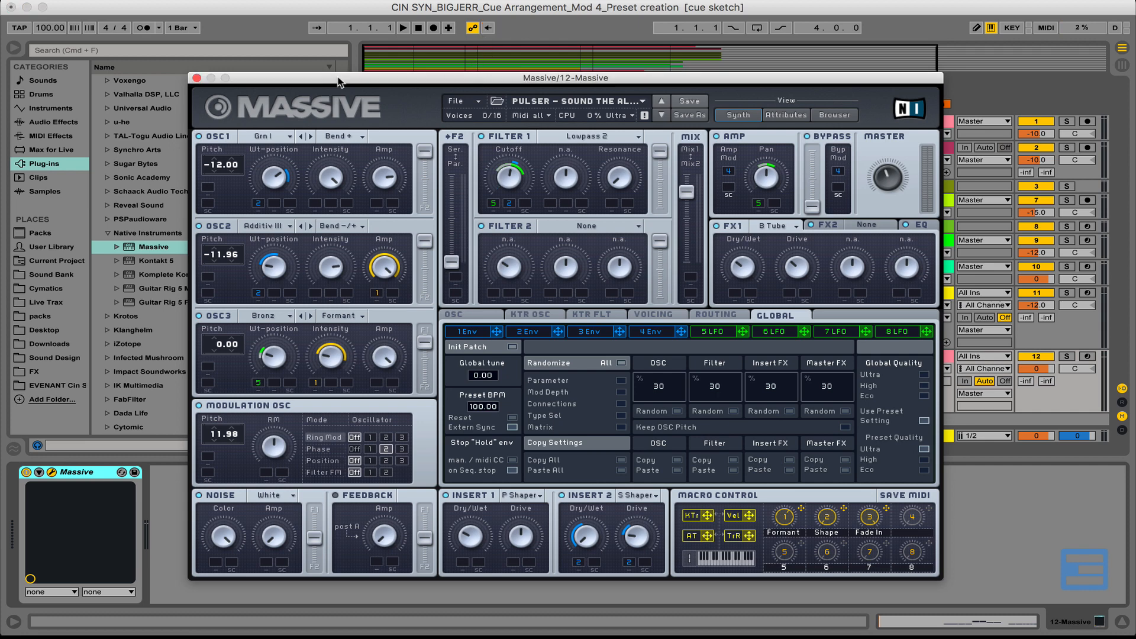
pyautogui.click(197, 78)
pyautogui.click(1066, 356)
pyautogui.click(1004, 381)
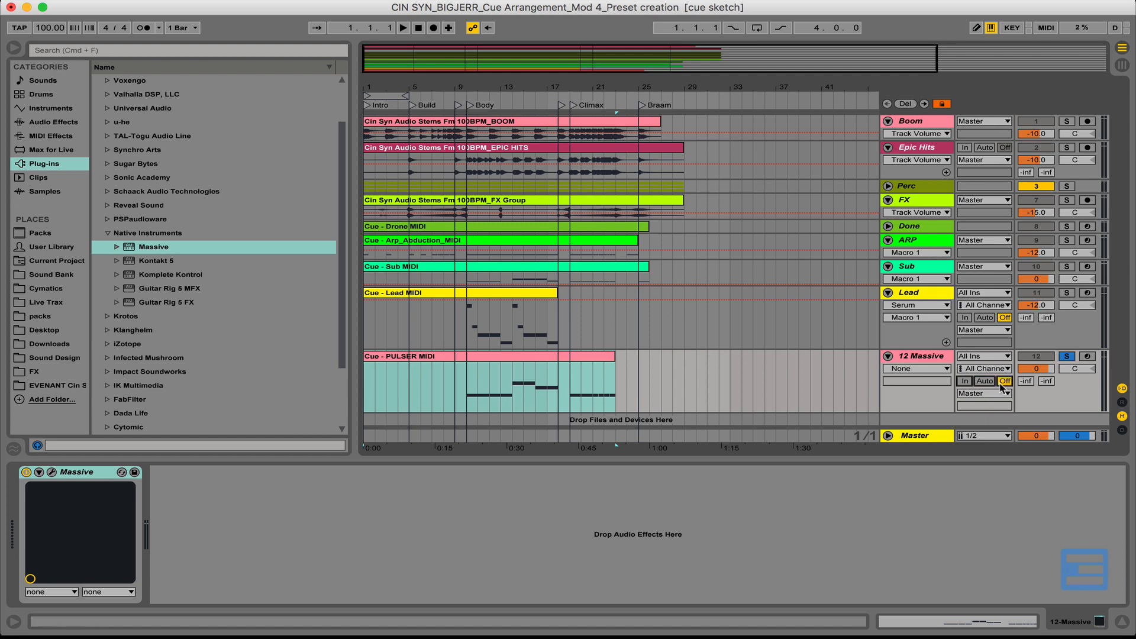
# Step: Audition the soloed PULSER MIDI clip from bar 10, replaying its opening notes
pyautogui.click(466, 383)
pyautogui.press('space')
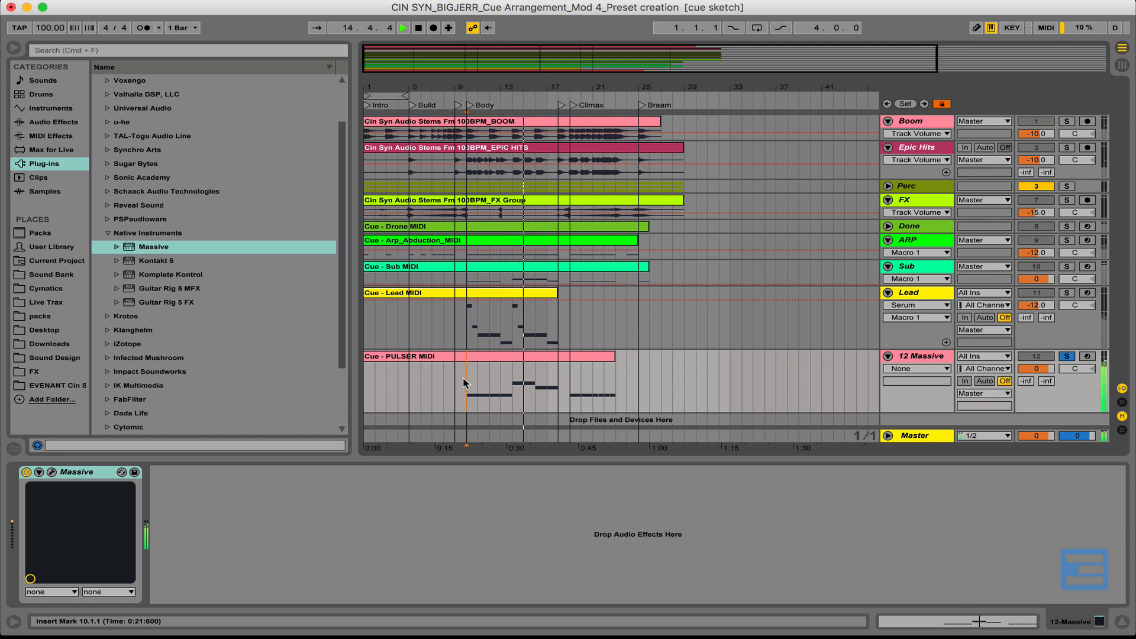
pyautogui.press('space')
pyautogui.press('space')
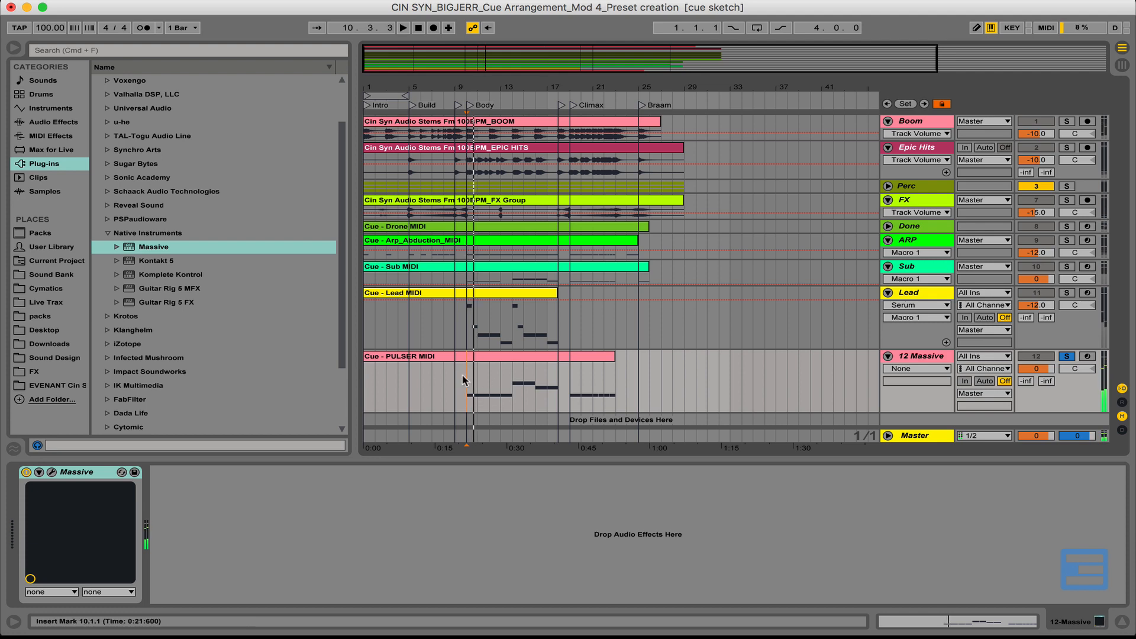
pyautogui.press('space')
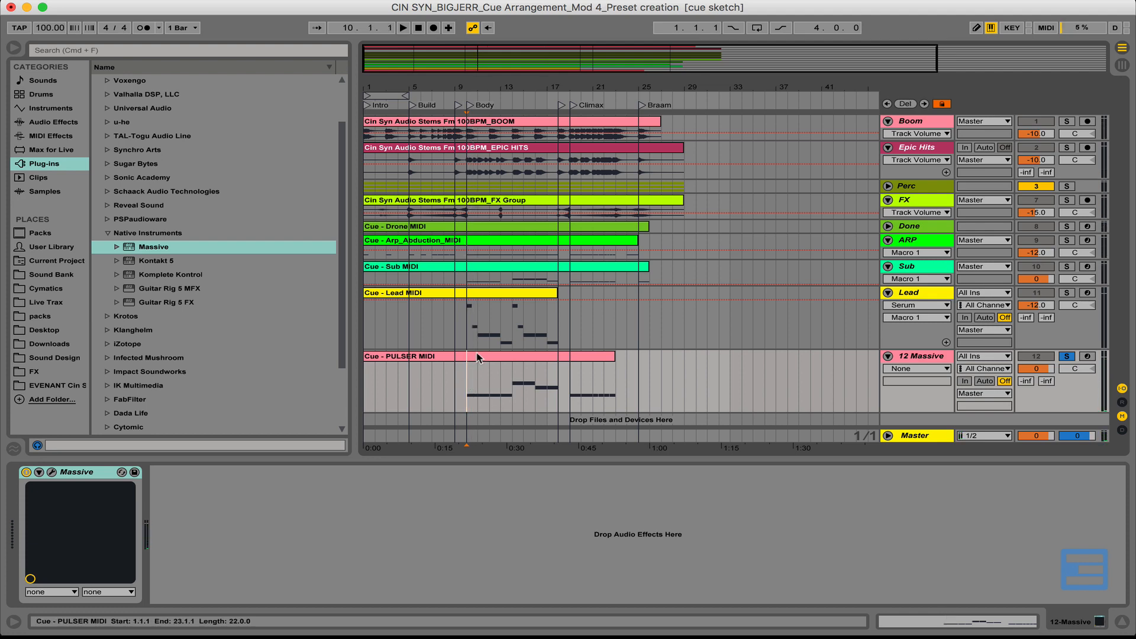
# Step: Show the pitch bend envelope of the PULSER MIDI clip and audition it from bar 10
pyautogui.doubleClick(472, 387)
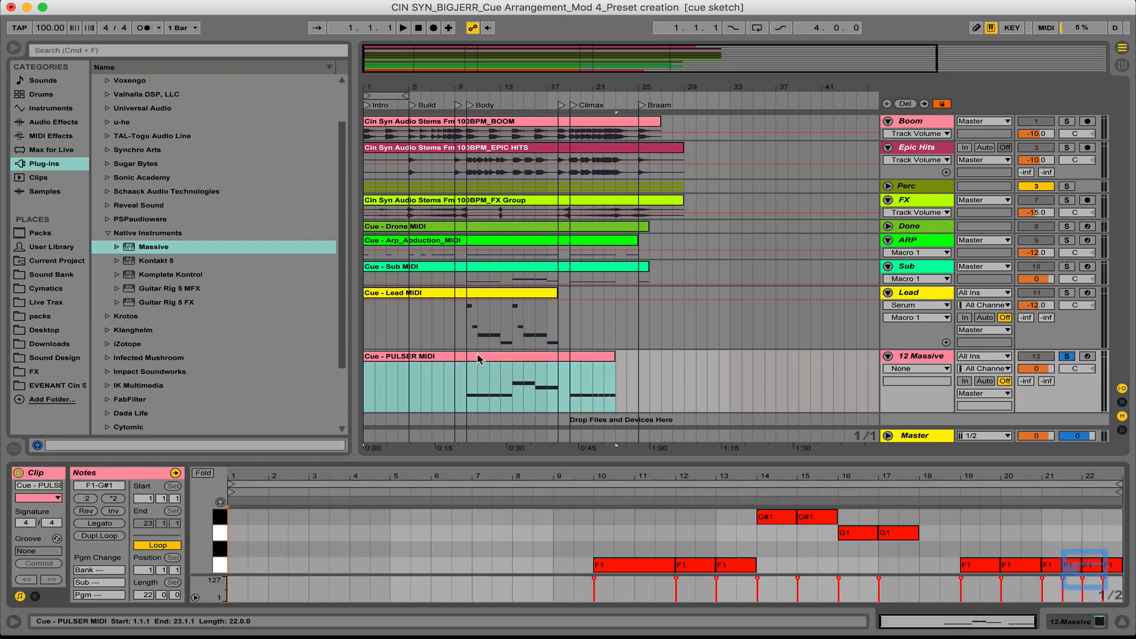
pyautogui.click(35, 596)
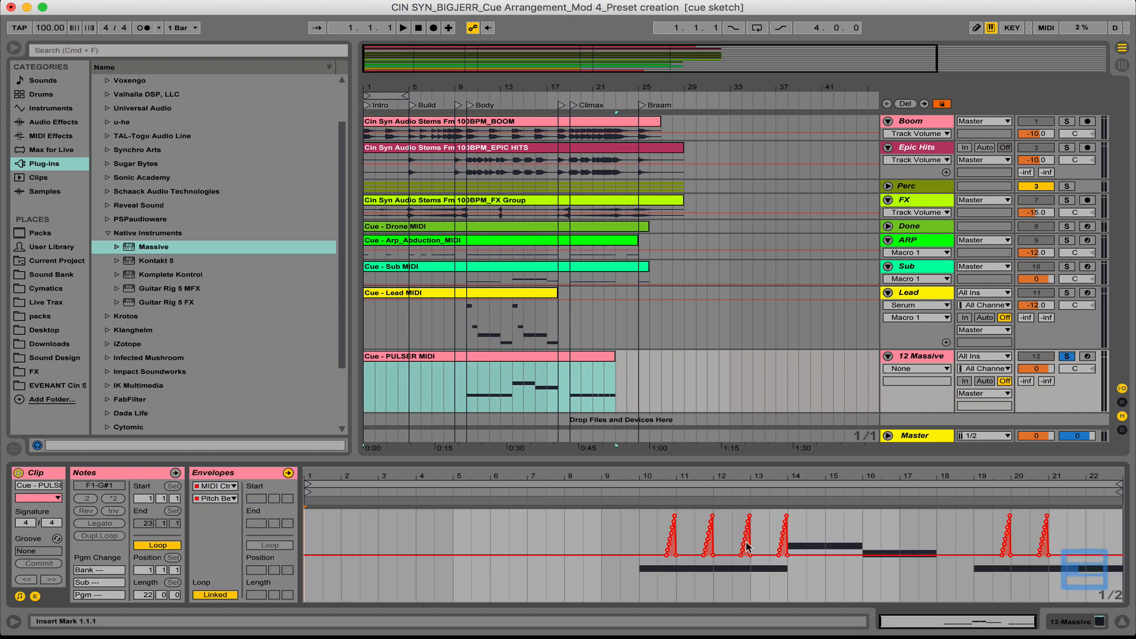
pyautogui.click(641, 525)
pyautogui.press('space')
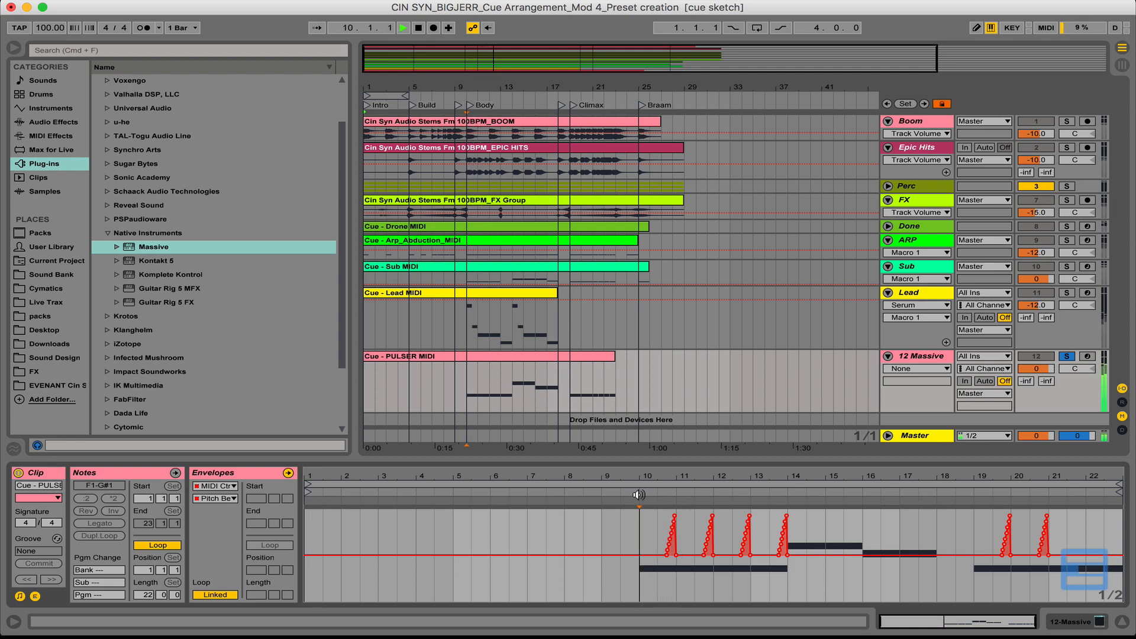
pyautogui.press('space')
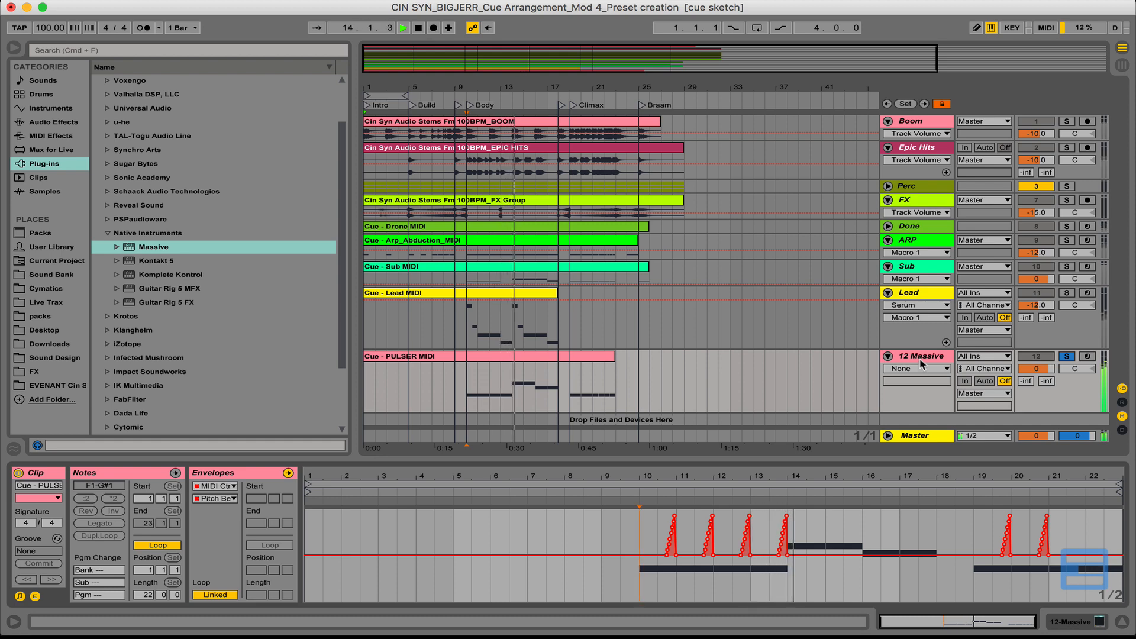
# Step: Stop playback, unsolo the 12 Massive track, and rename it as Pulser
pyautogui.press('space')
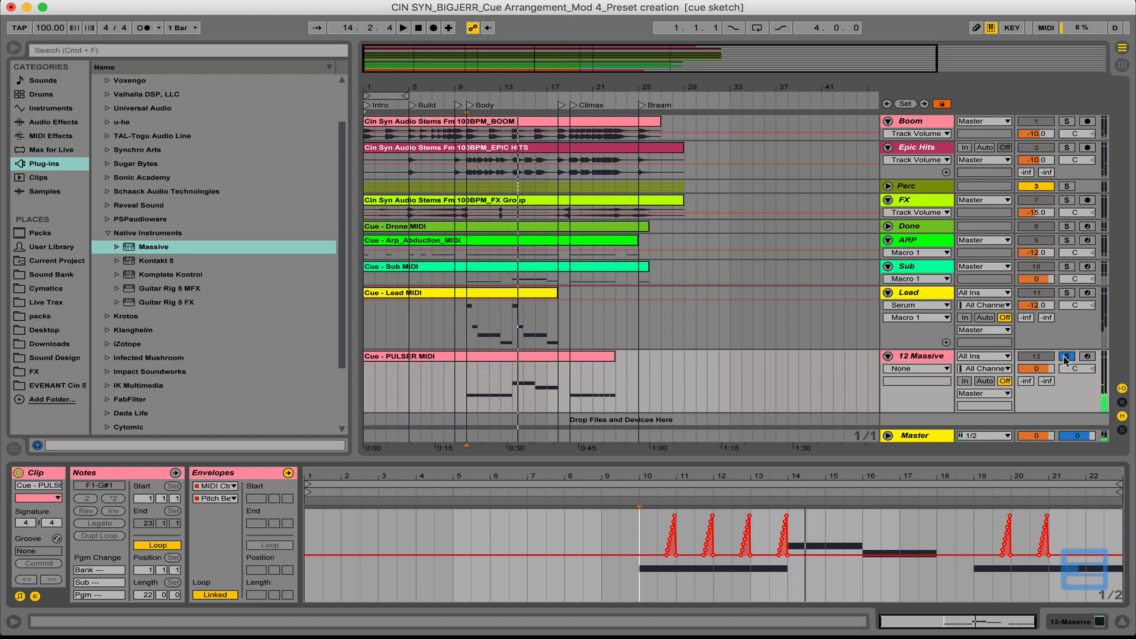
pyautogui.click(920, 358)
pyautogui.press('super+r')
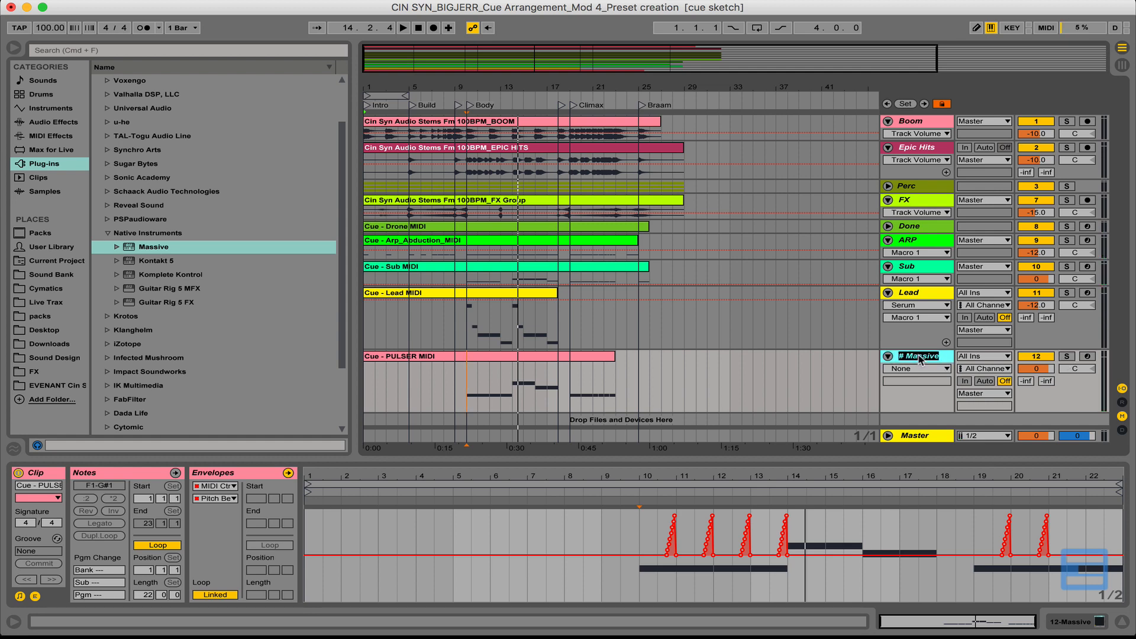
pyautogui.write('Pulser')
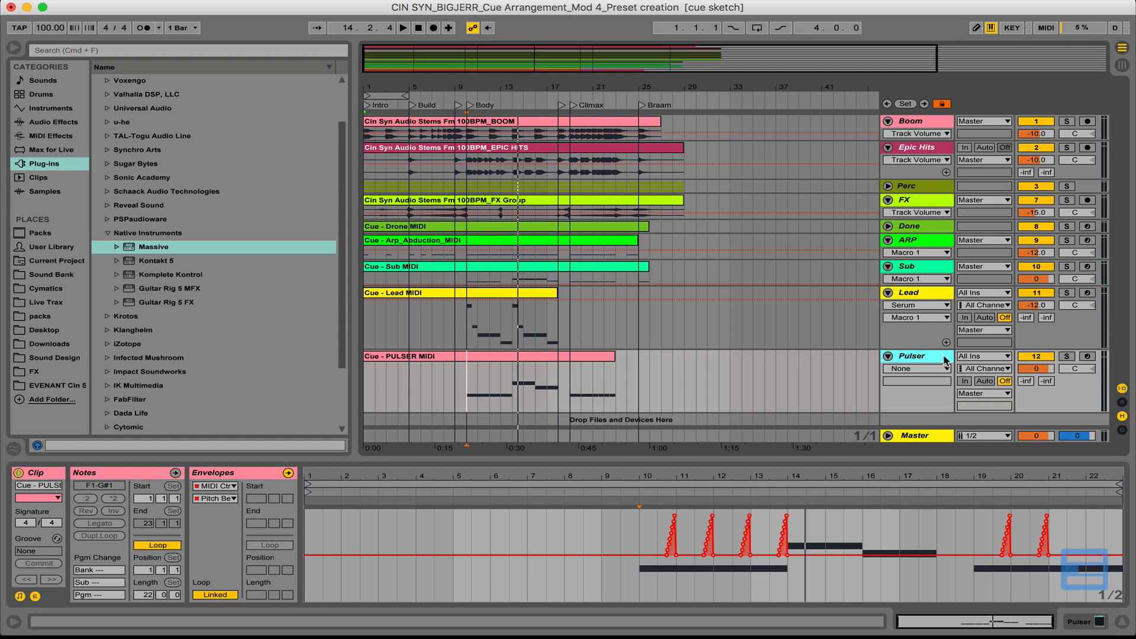
# Step: Set the Pulser track's volume to -10 dB and play the full mix from bar 9
pyautogui.click(1036, 369)
pyautogui.write('-10')
pyautogui.press('Return')
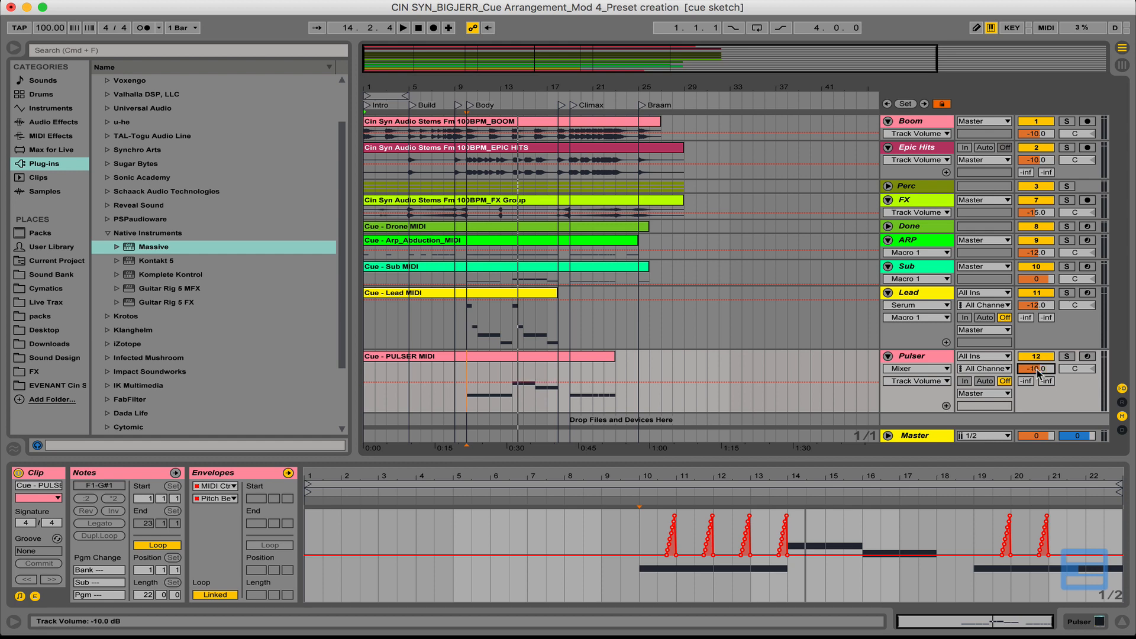
pyautogui.click(914, 358)
pyautogui.press('space')
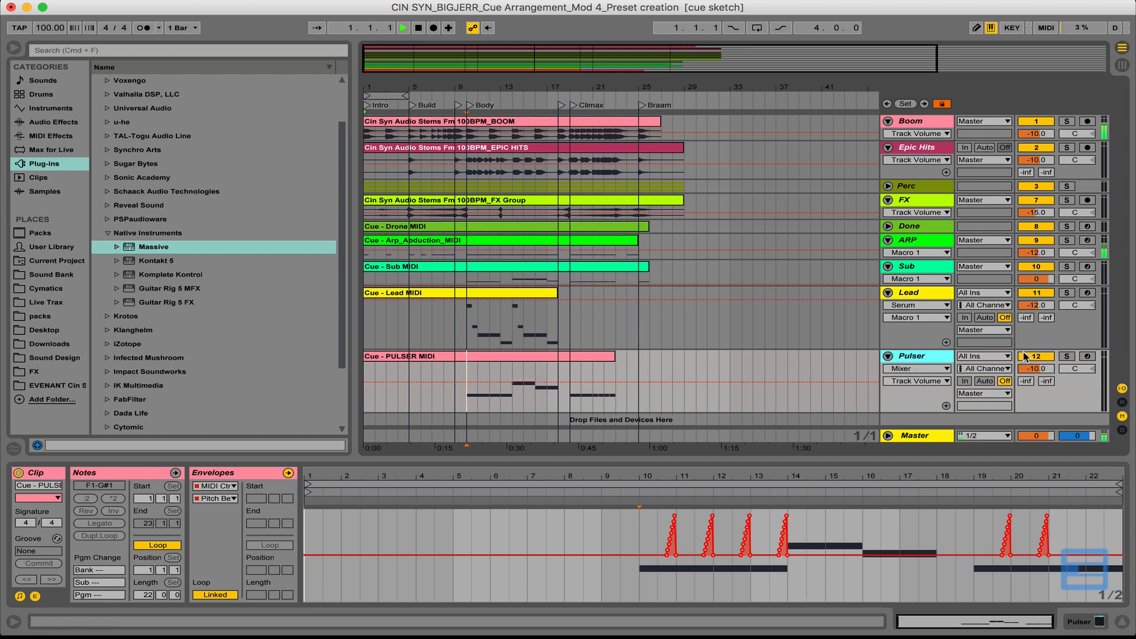
pyautogui.click(455, 371)
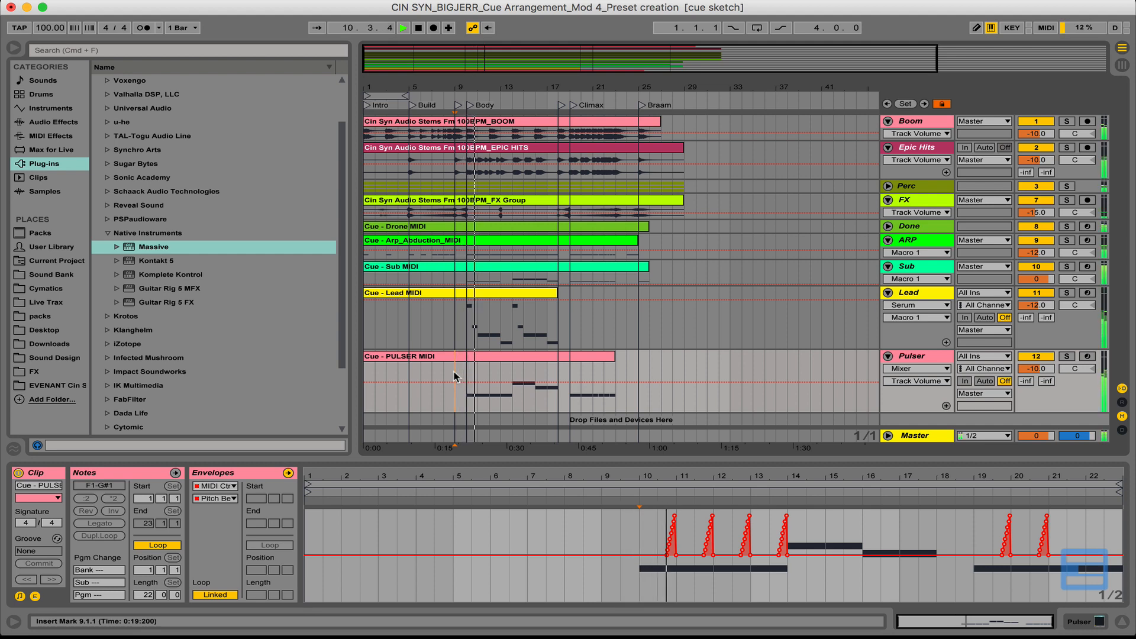
# Step: Adjust Massive's master volume on the Pulser track during playback, close its editor, and reduce the Lead and Pulser track heights
pyautogui.doubleClick(932, 358)
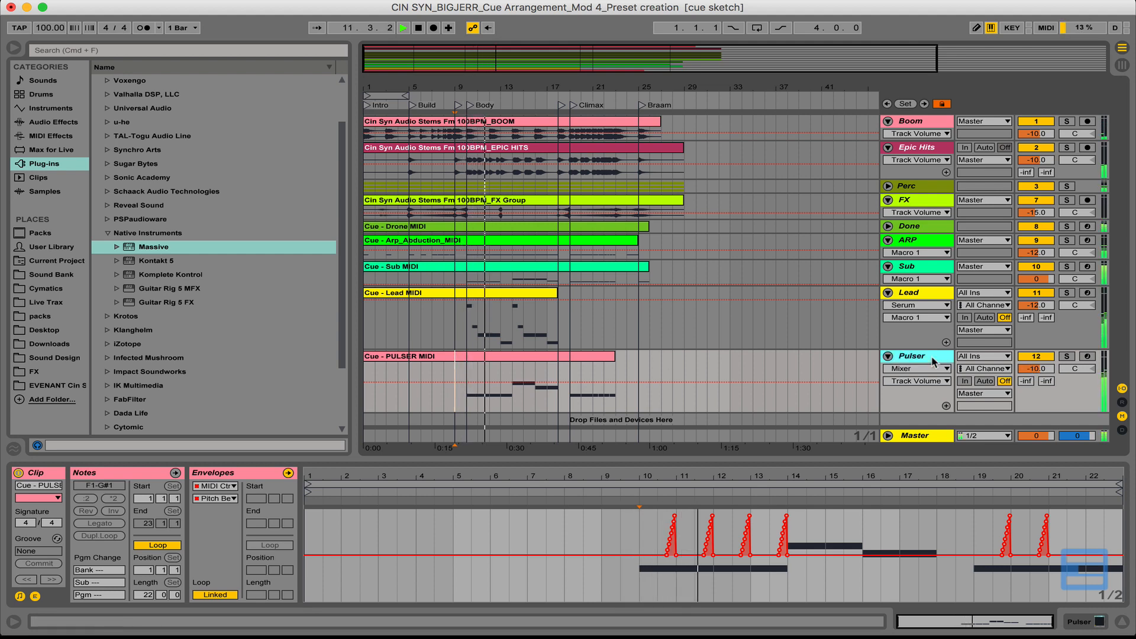
pyautogui.click(52, 472)
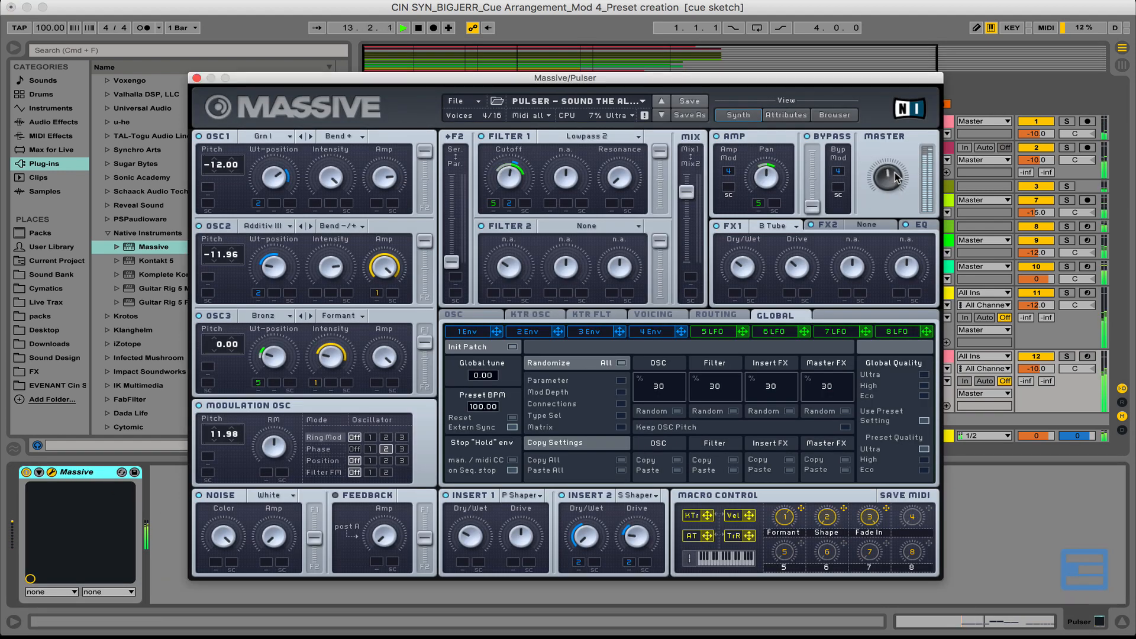
pyautogui.click(197, 78)
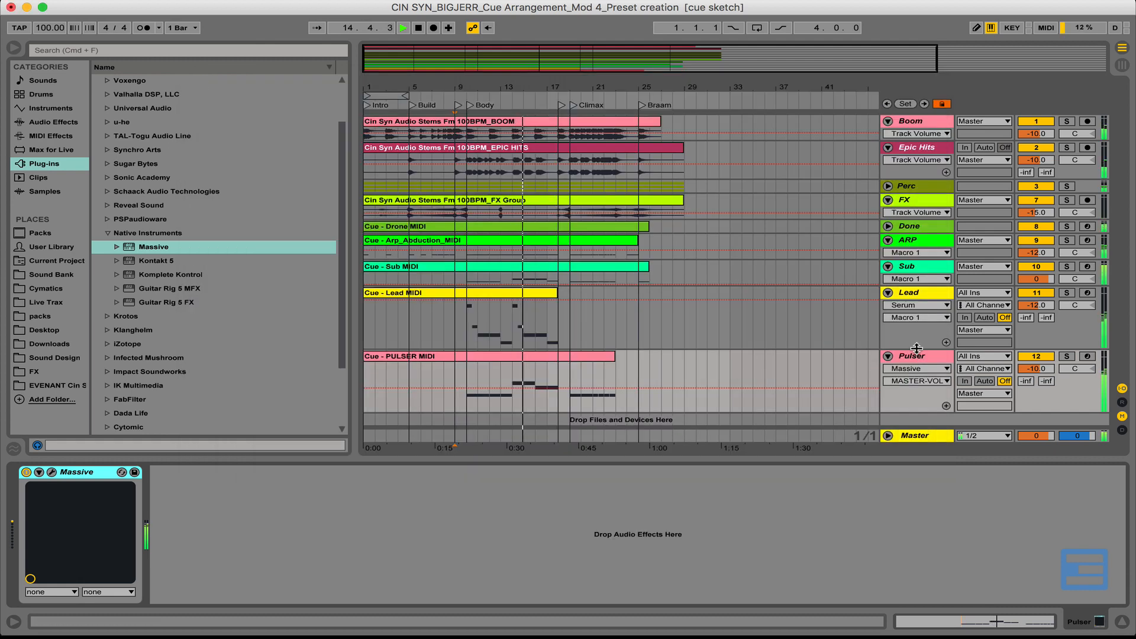
pyautogui.moveTo(916, 350); pyautogui.dragTo(917, 325)
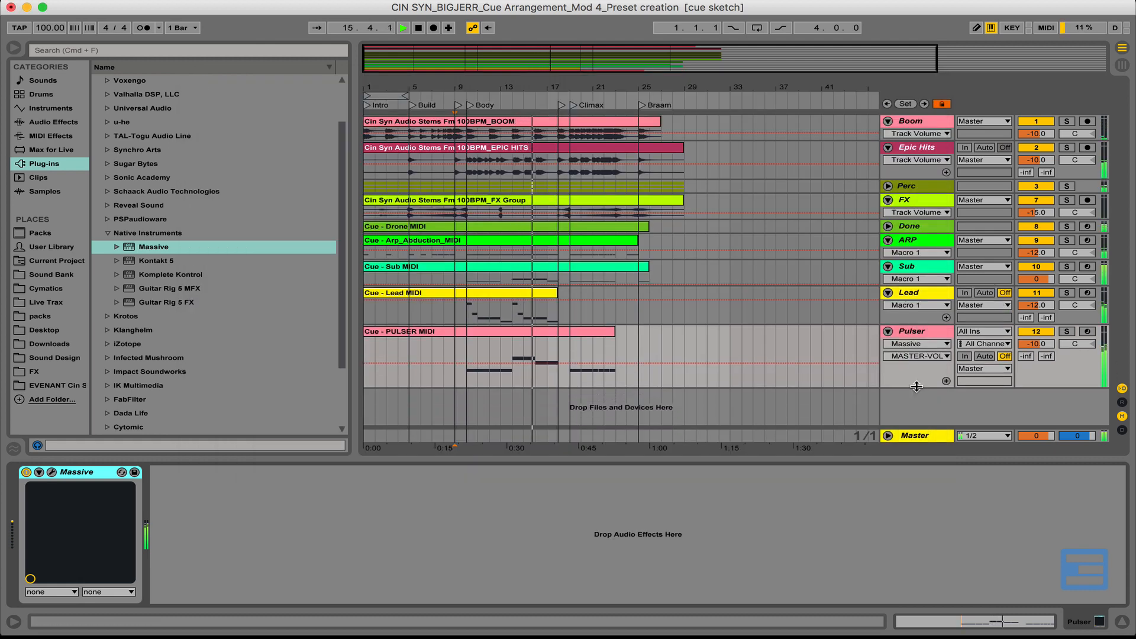
pyautogui.moveTo(917, 388); pyautogui.dragTo(917, 363)
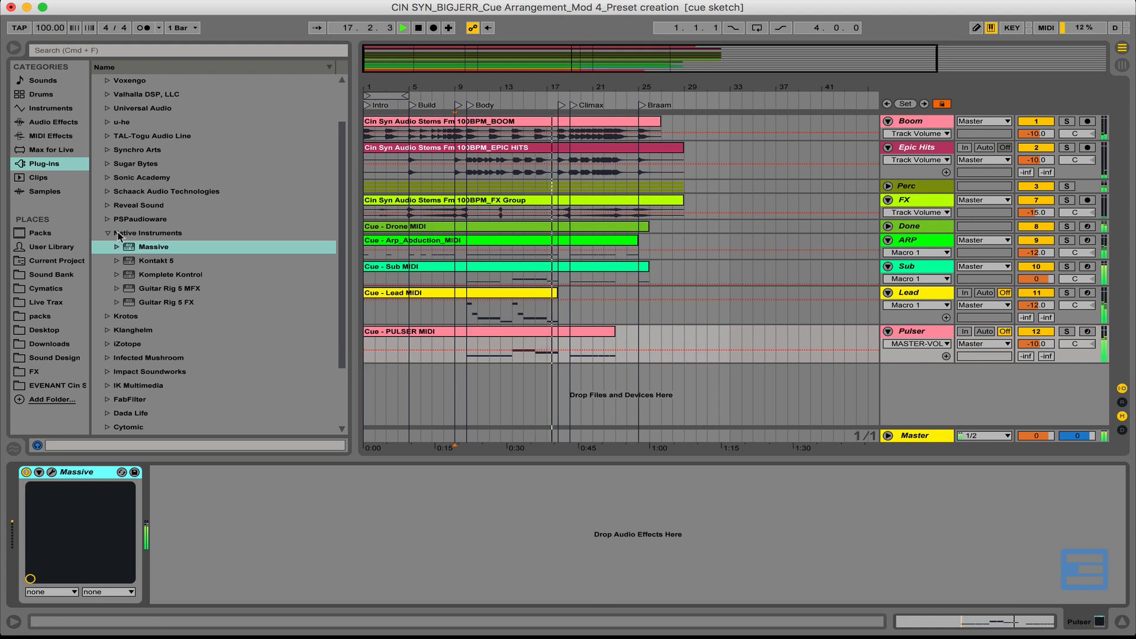
# Step: Draw a pitch bend rise in the PULSER MIDI clip from bar 21 to about 8059 near bar 23, dropping back at the clip's end
pyautogui.doubleClick(582, 339)
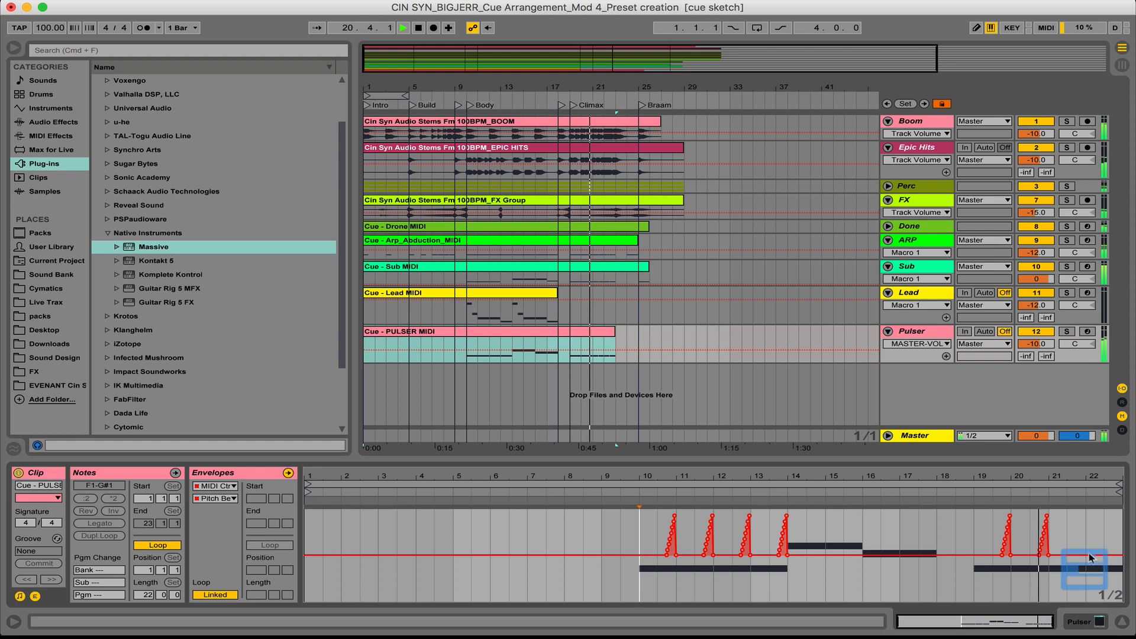
pyautogui.moveTo(1118, 555); pyautogui.dragTo(1101, 511)
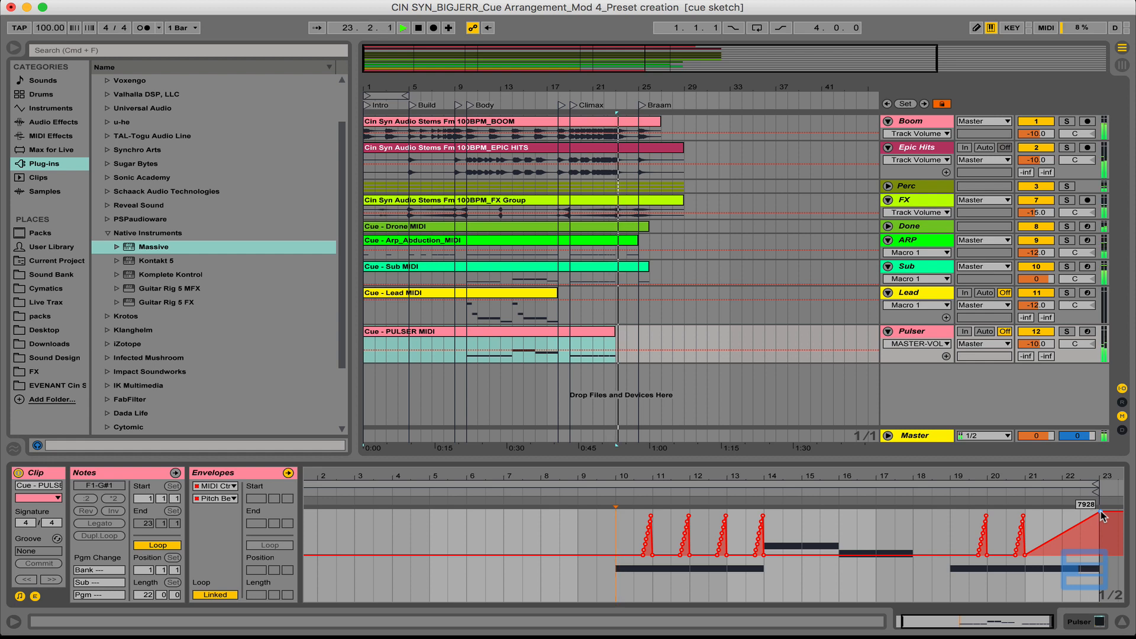
pyautogui.press('space')
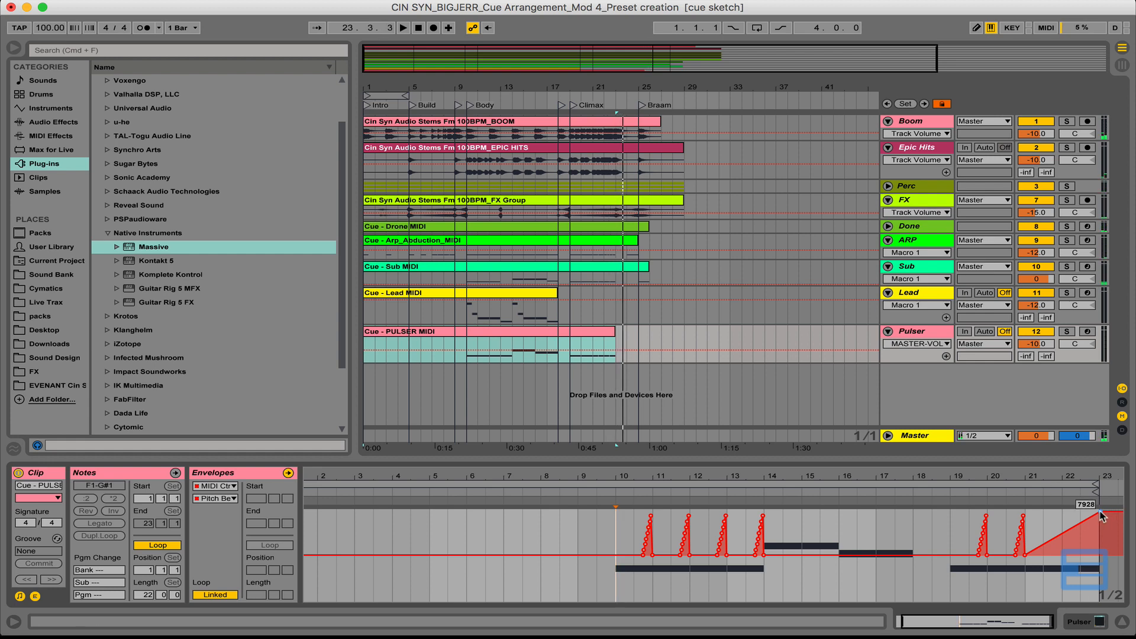
pyautogui.moveTo(1101, 511); pyautogui.dragTo(1103, 554)
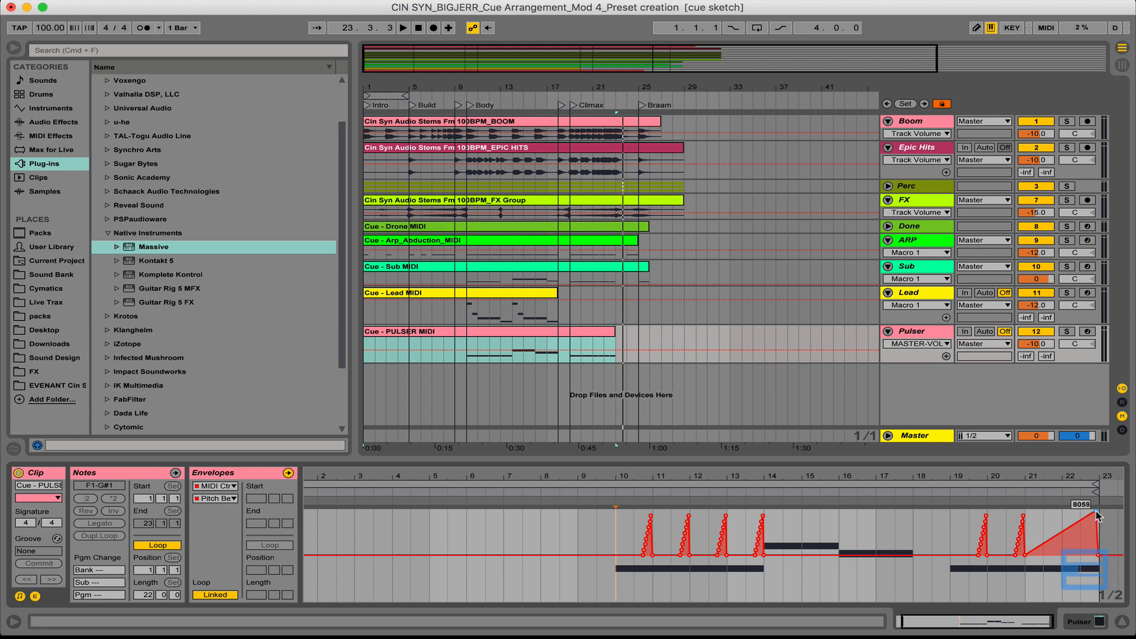
# Step: Show the Pulser track's devices and add Cinematic Synthesis_Cue_Arp MIDI.mid from the Cue_MIDI folder on a new track below Pulser
pyautogui.click(938, 332)
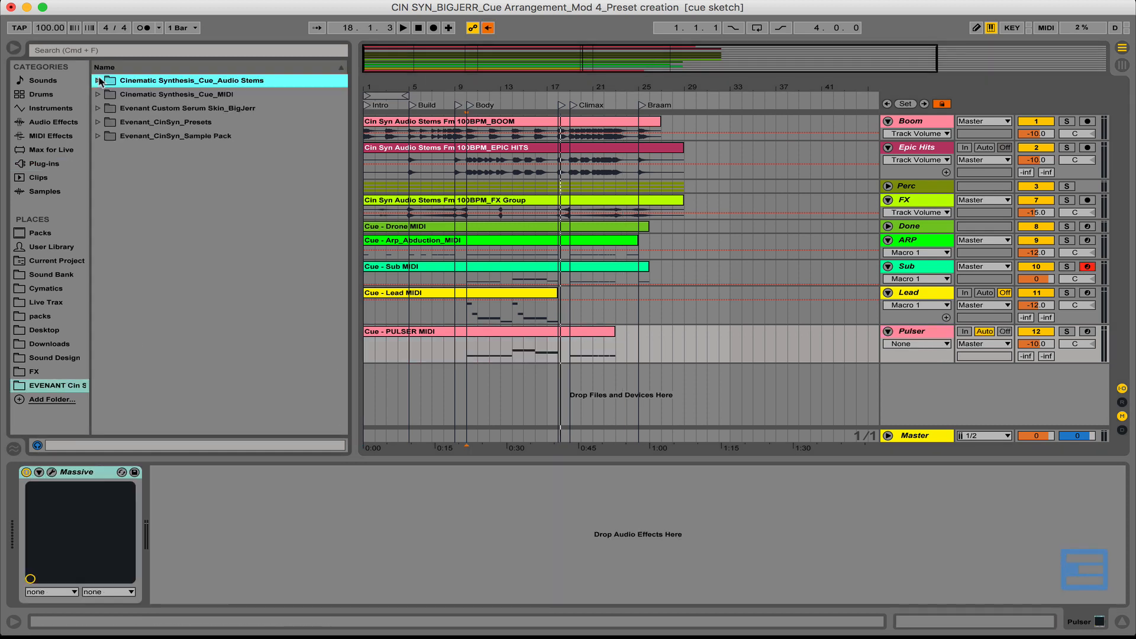
pyautogui.click(99, 94)
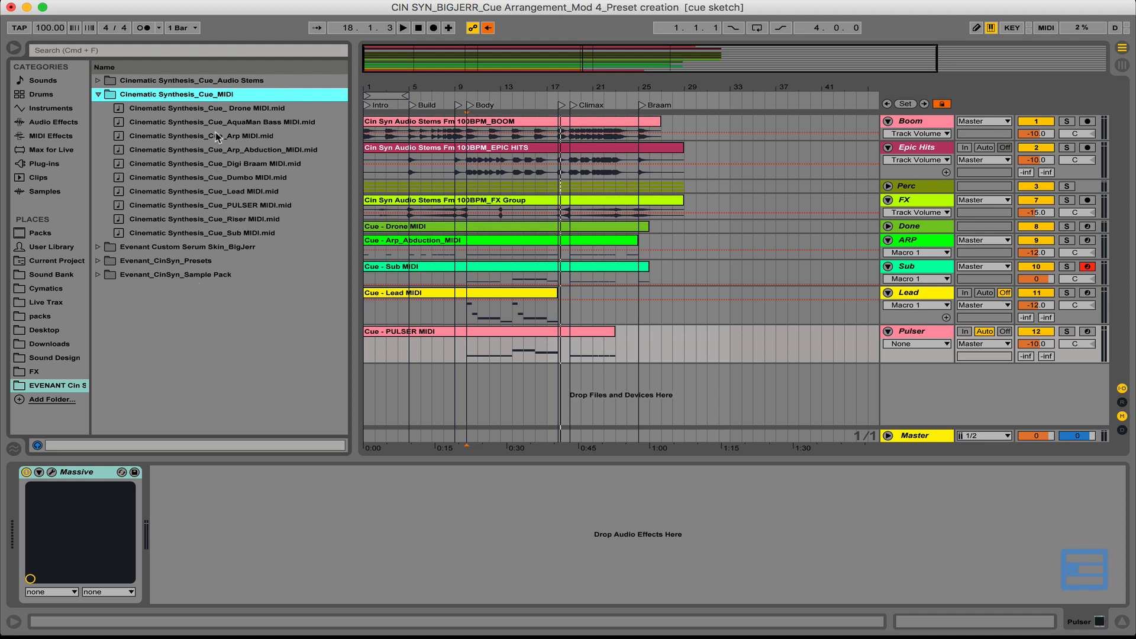
pyautogui.moveTo(215, 132); pyautogui.dragTo(369, 385)
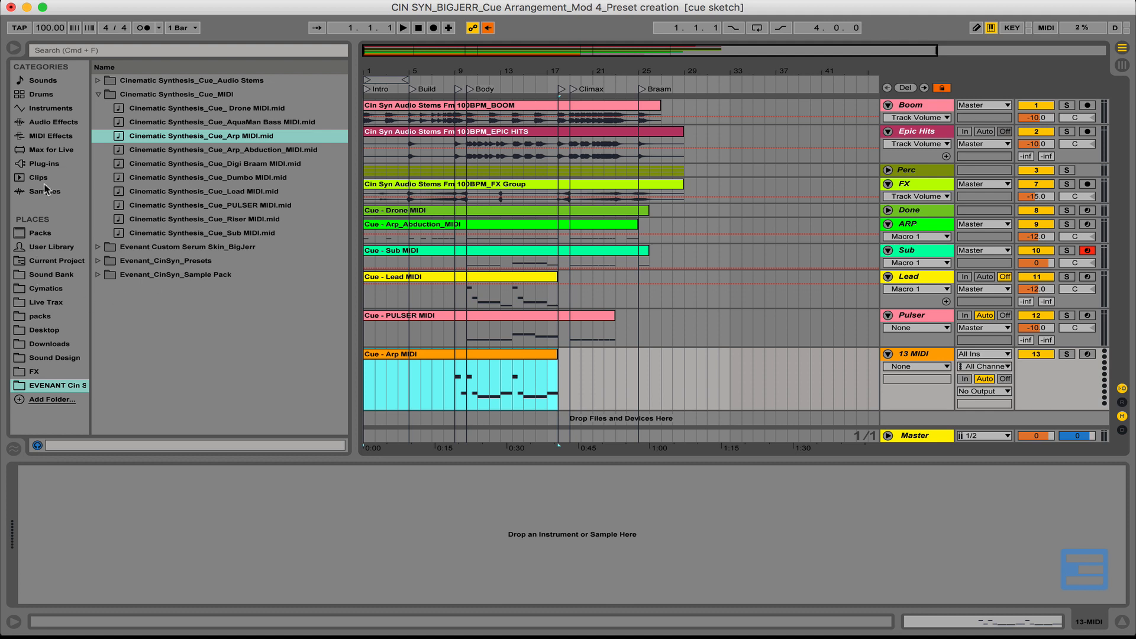
# Step: Add Serum to the new Arp MIDI track and load the ARP - Ready Go preset from the Evenant folder
pyautogui.click(45, 164)
pyautogui.click(149, 136)
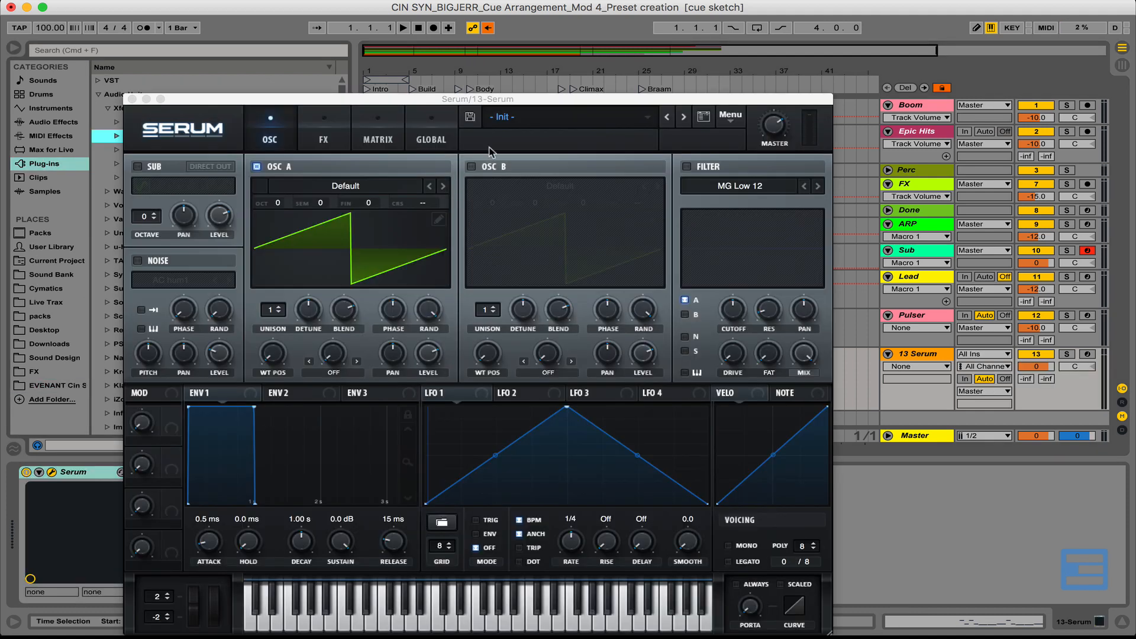
pyautogui.click(519, 119)
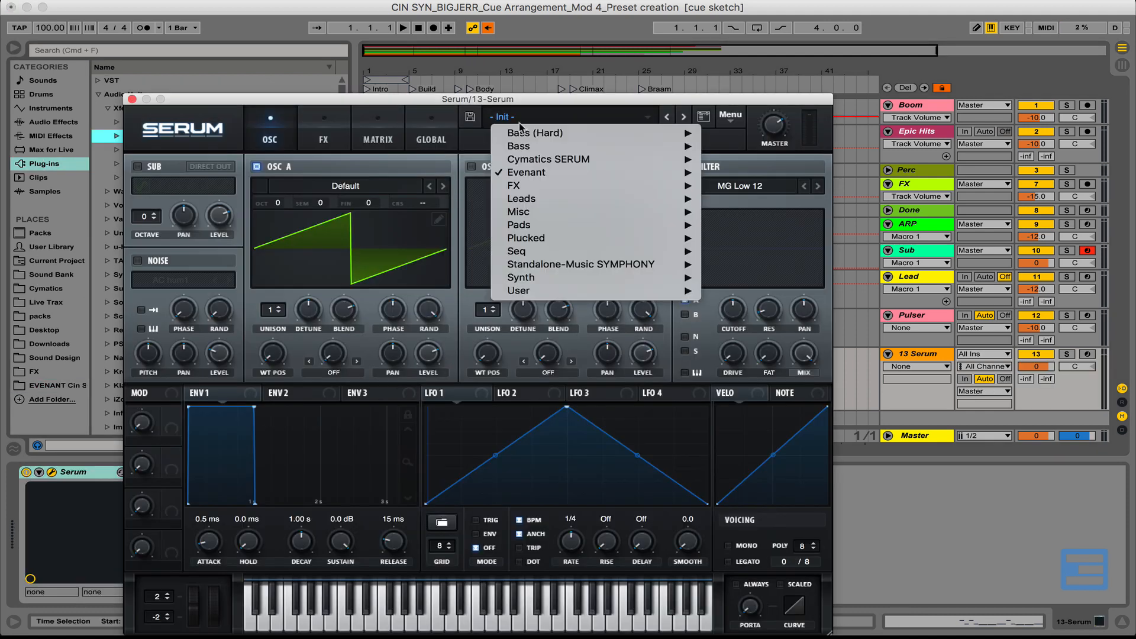
pyautogui.moveTo(531, 172)
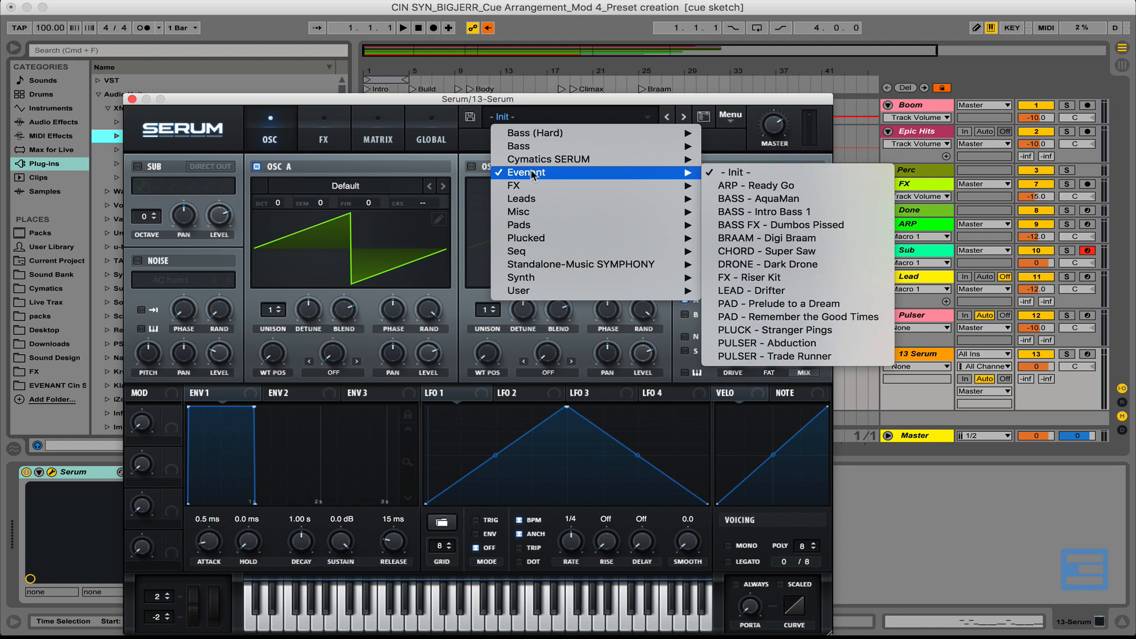
pyautogui.click(821, 187)
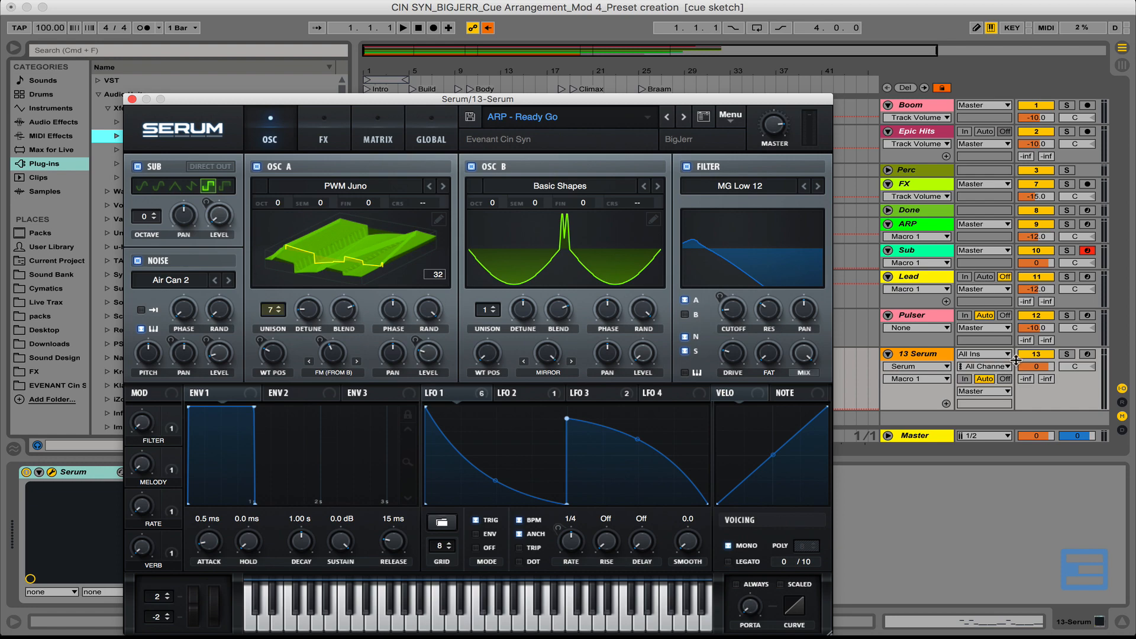
# Step: Solo the Serum track and loop playback of the Arp MIDI clip from bar 10 to bar 18
pyautogui.click(1067, 354)
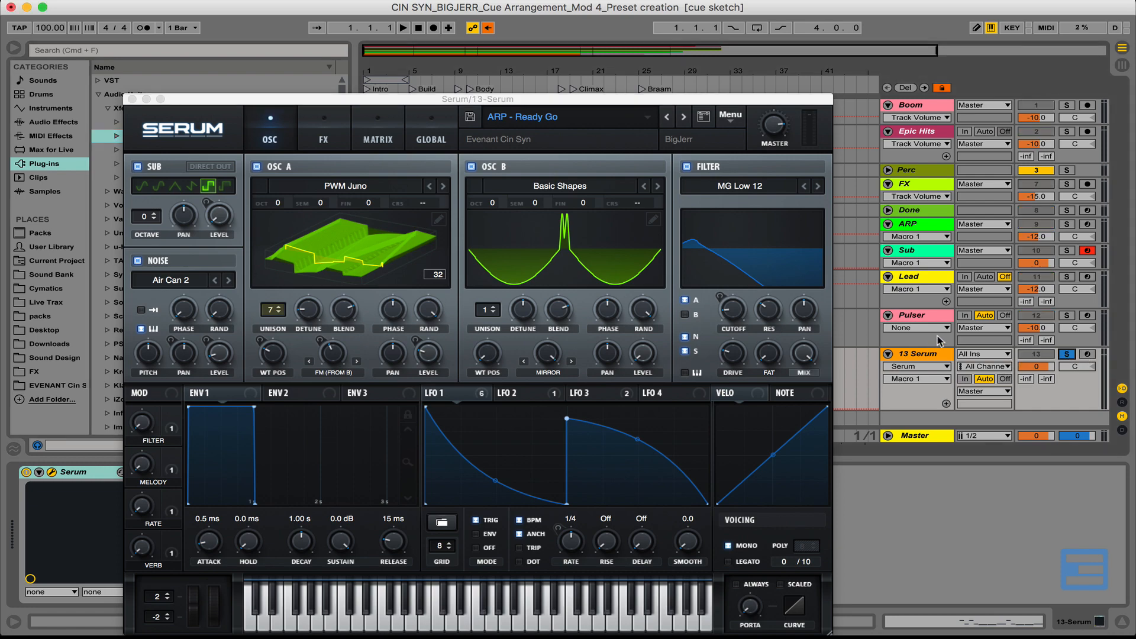
pyautogui.moveTo(541, 99); pyautogui.dragTo(557, 427)
pyautogui.click(466, 381)
pyautogui.moveTo(467, 381); pyautogui.dragTo(556, 380)
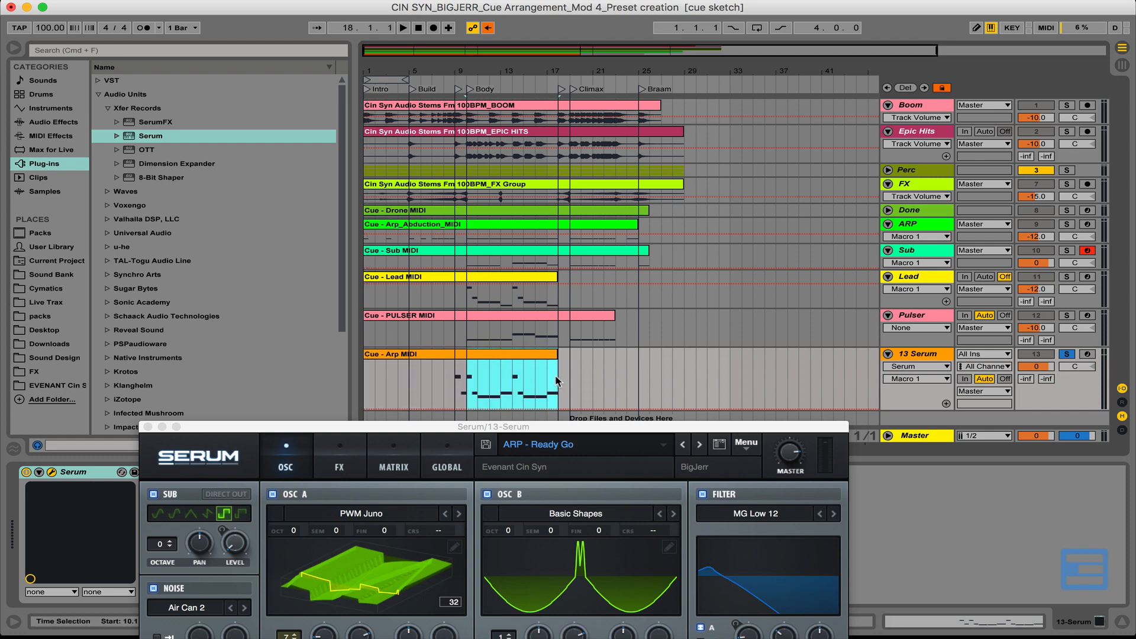
pyautogui.press('super+l')
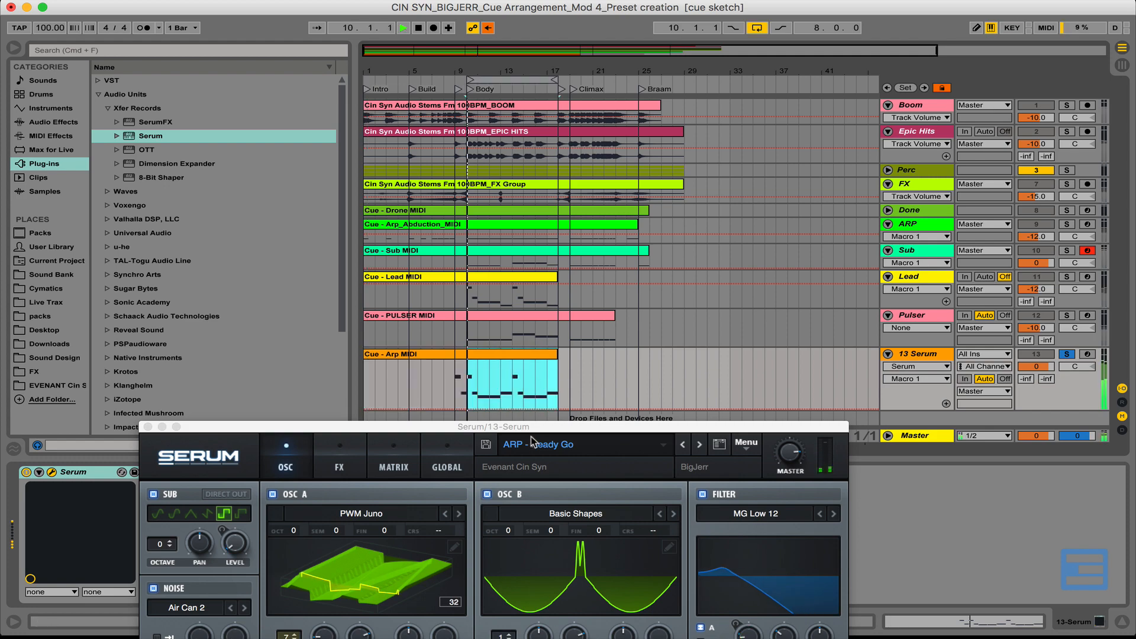
# Step: Bring Serum's full editor into view and set the octave of Osc A to -1 and Osc B to -3
pyautogui.moveTo(530, 426); pyautogui.dragTo(497, 9)
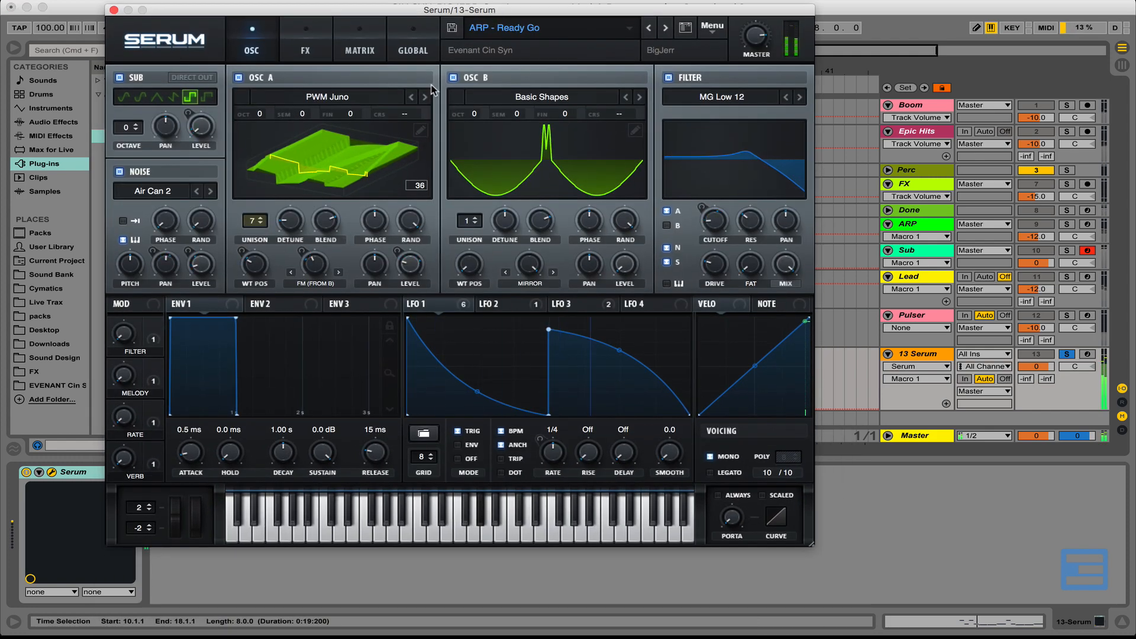
pyautogui.moveTo(259, 114); pyautogui.dragTo(264, 127)
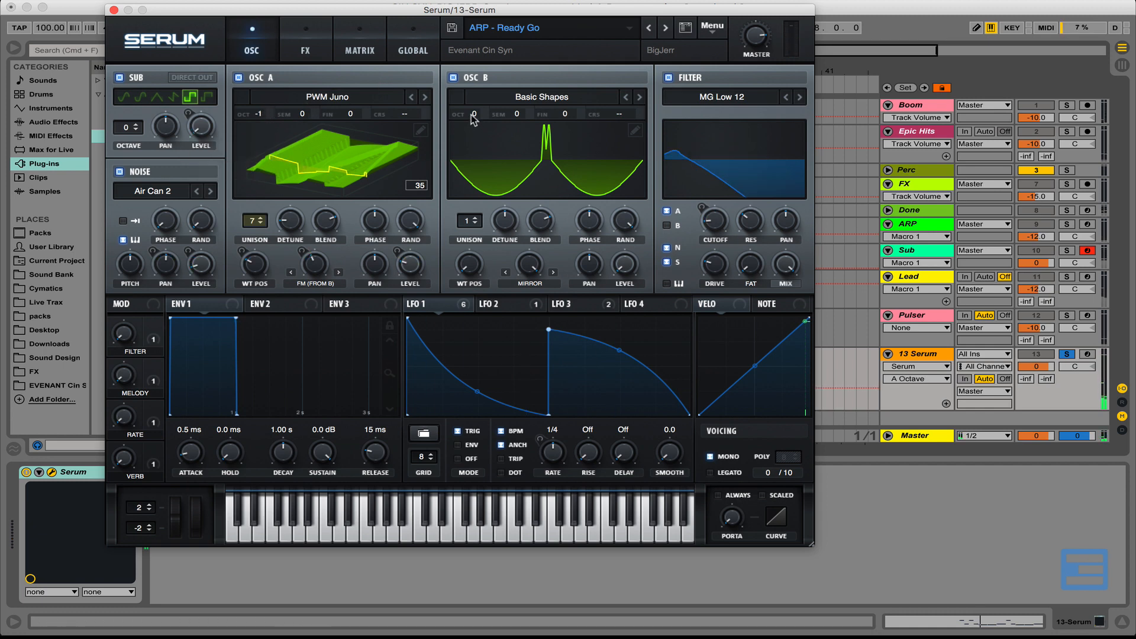
pyautogui.moveTo(473, 115); pyautogui.dragTo(483, 196)
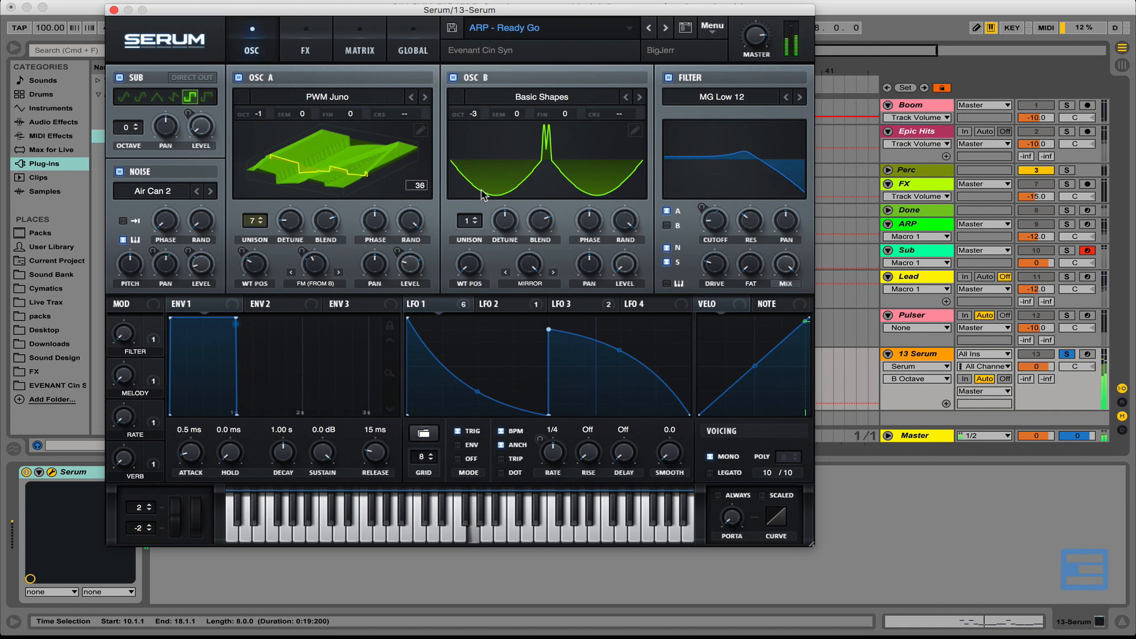
# Step: Reshape LFO 1 into a single falling curve by removing its middle points, and set its rate to 1/16
pyautogui.doubleClick(550, 413)
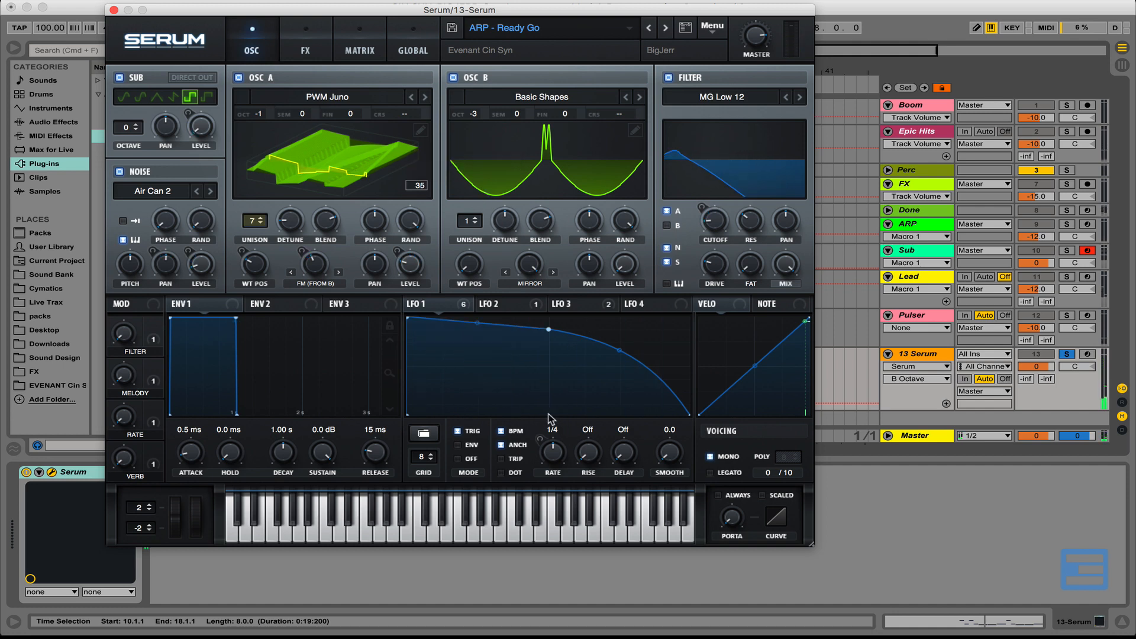
pyautogui.doubleClick(549, 329)
pyautogui.moveTo(550, 368); pyautogui.dragTo(549, 329)
pyautogui.click(551, 451)
pyautogui.moveTo(549, 452); pyautogui.dragTo(553, 434)
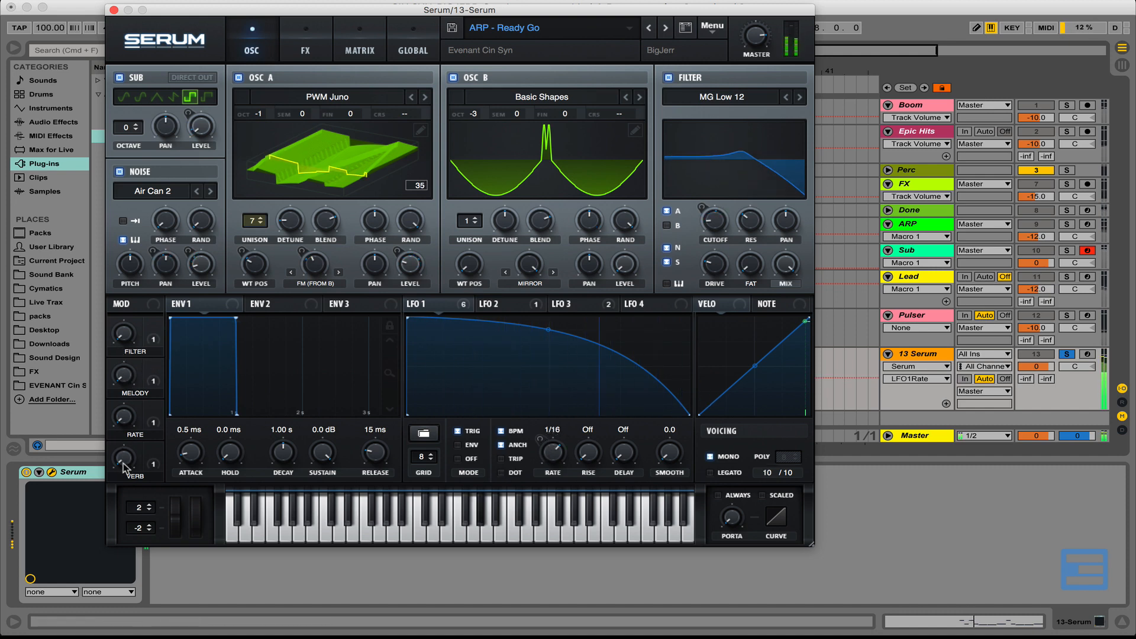
# Step: Adjust the Rate and Verb macros of the Serum preset during playback
pyautogui.click(124, 418)
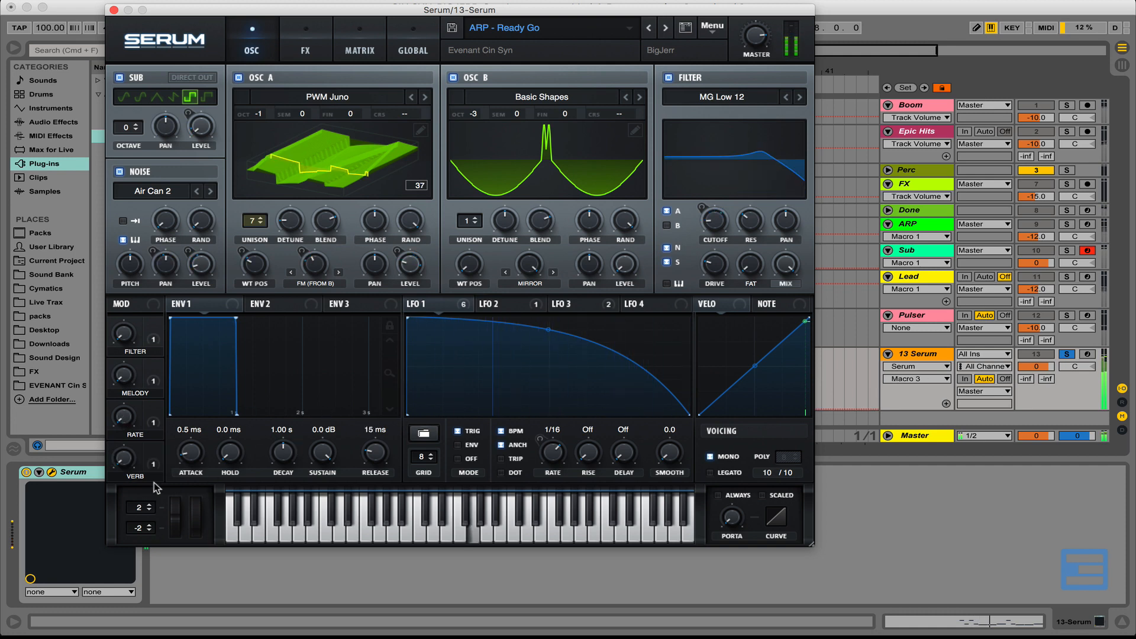
pyautogui.click(123, 457)
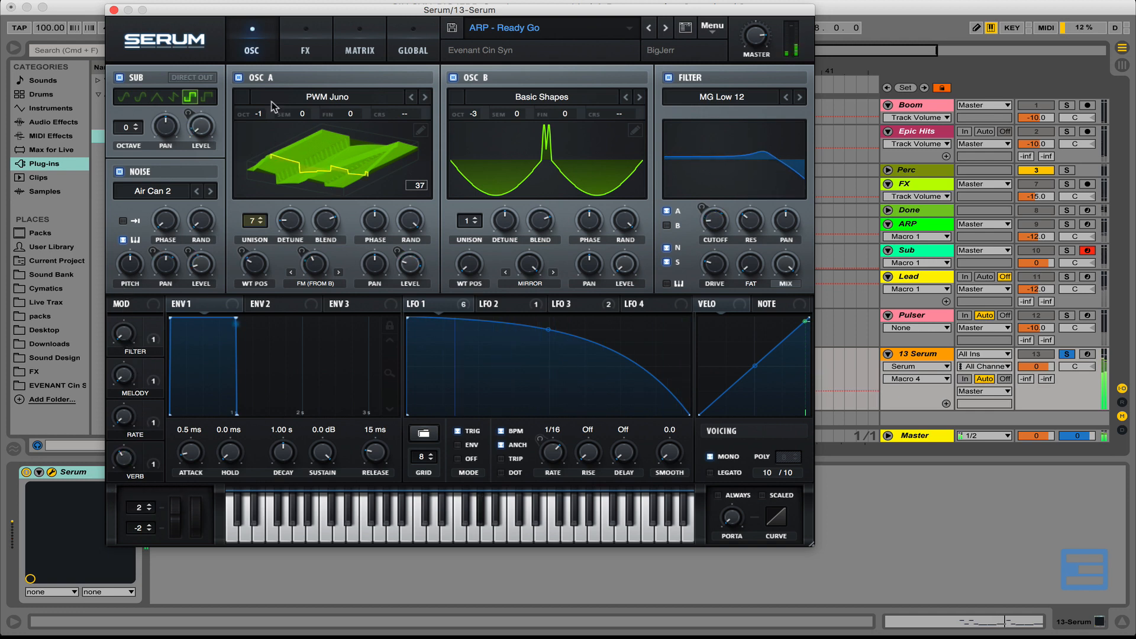
# Step: Try Osc B's wavetable position, increase Osc A's FM (From B) amount, and set Osc B's octave to -2
pyautogui.moveTo(469, 264); pyautogui.dragTo(471, 289)
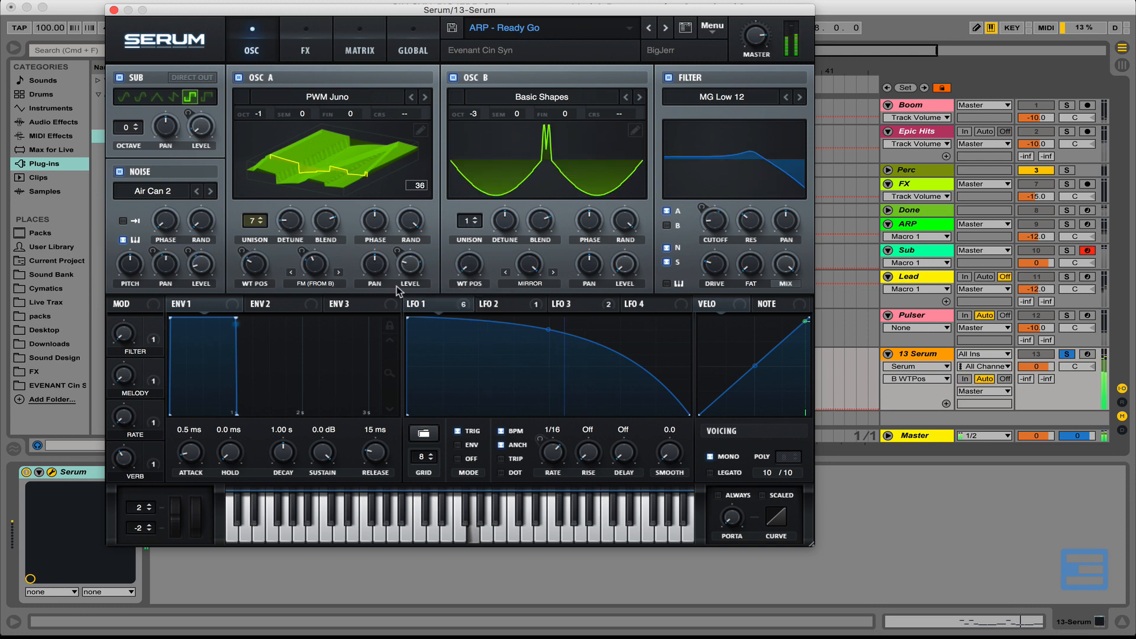
pyautogui.moveTo(316, 265); pyautogui.dragTo(320, 237)
pyautogui.moveTo(475, 115); pyautogui.dragTo(475, 103)
pyautogui.moveTo(327, 285); pyautogui.dragTo(327, 278)
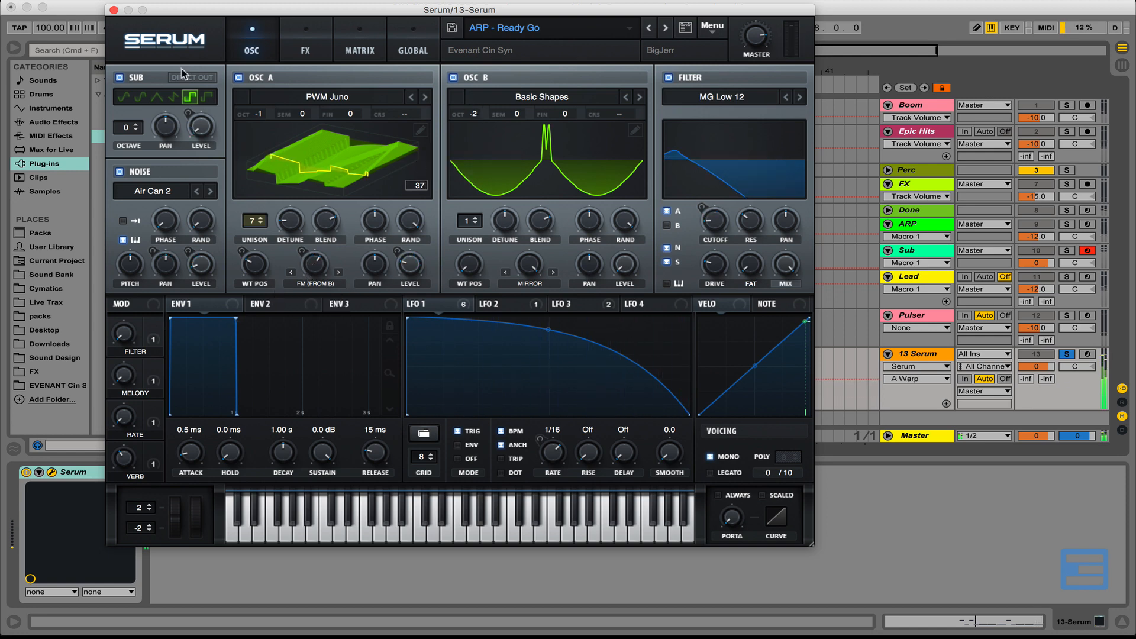
# Step: Close the Serum editor, unsolo the track, set its volume to -10 dB, and play the full mix
pyautogui.click(114, 10)
pyautogui.click(1067, 354)
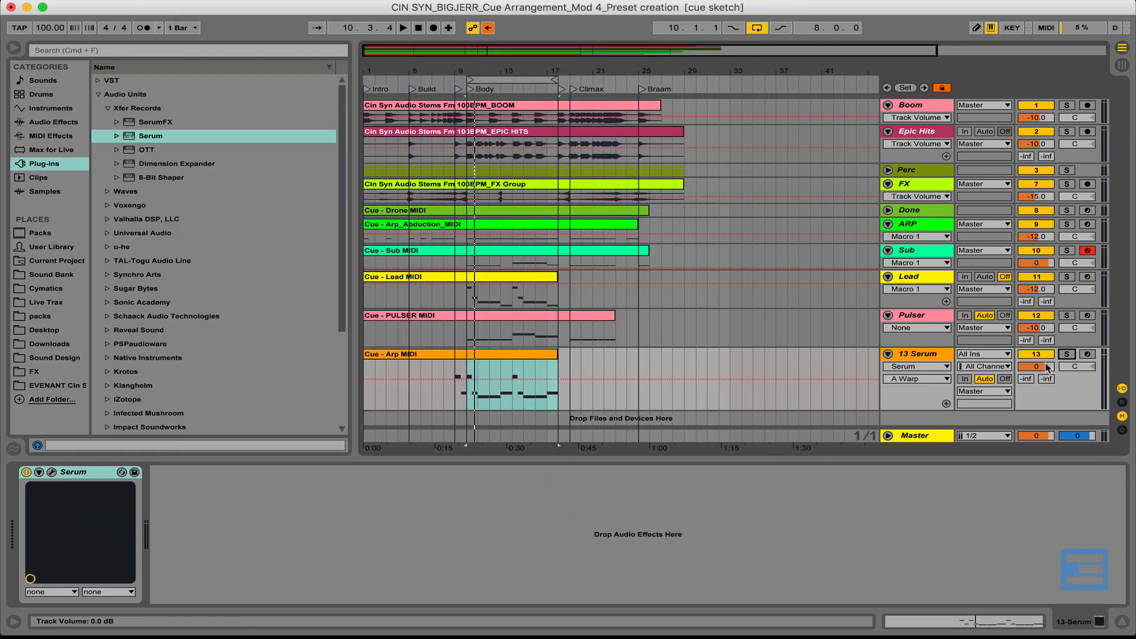
pyautogui.click(1046, 366)
pyautogui.write('-10')
pyautogui.press('Return')
pyautogui.press('space')
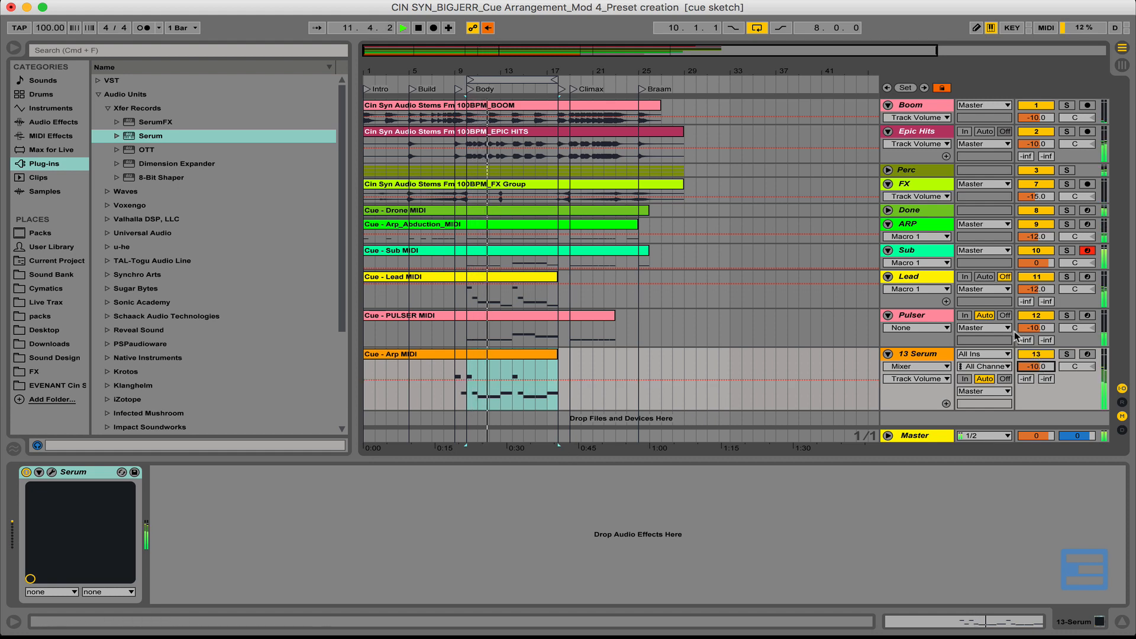
# Step: Compare the mix with the Serum track muted and unmuted, lower its volume to -11 dB, and re-enable the overridden automation
pyautogui.click(1041, 355)
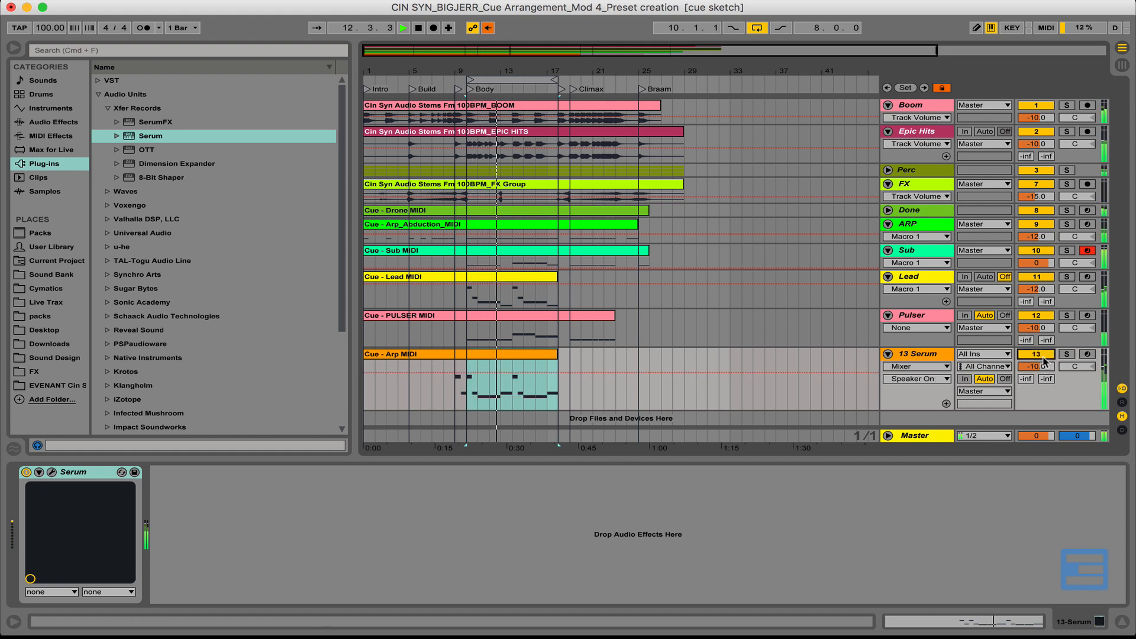
pyautogui.click(1037, 354)
pyautogui.click(1028, 367)
pyautogui.press('Down')
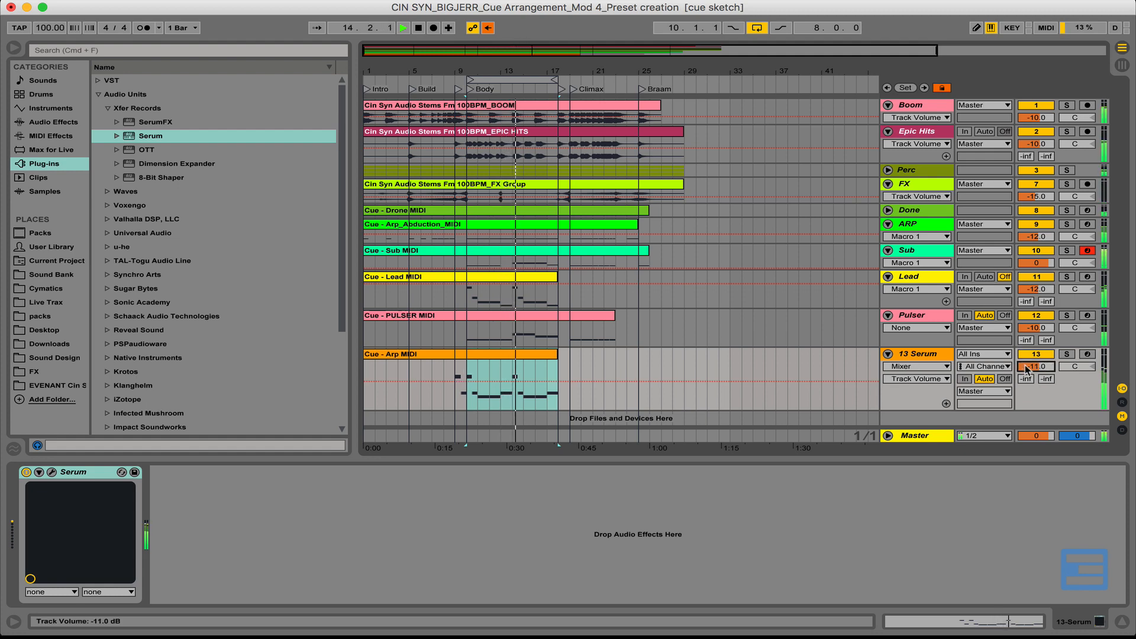
pyautogui.click(487, 28)
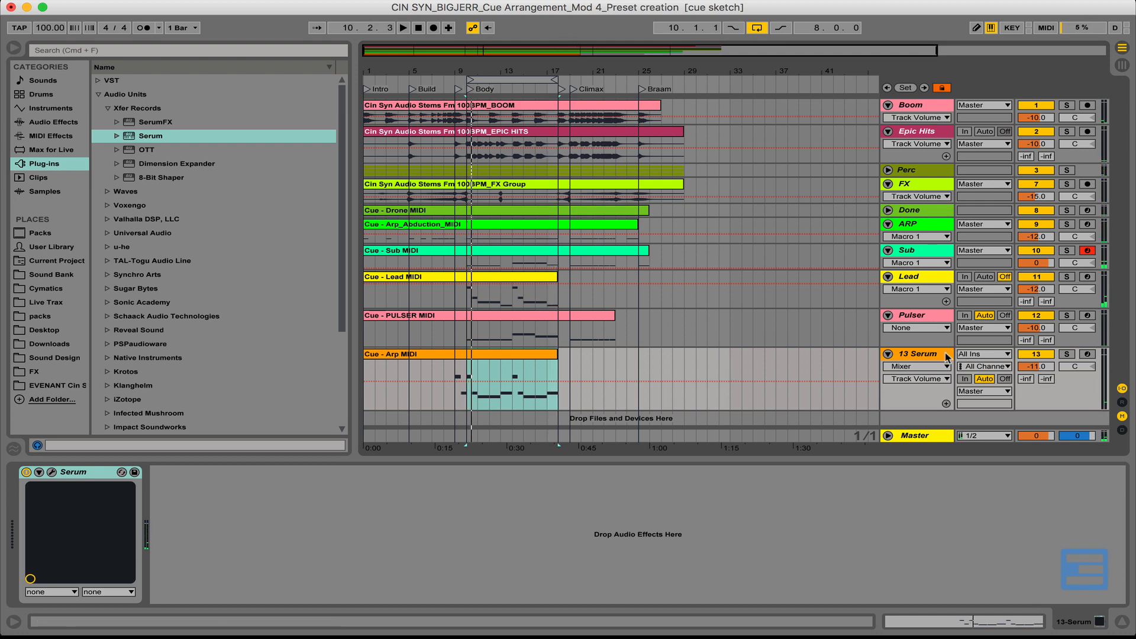
# Step: Open the Serum track's name for editing
pyautogui.click(944, 359)
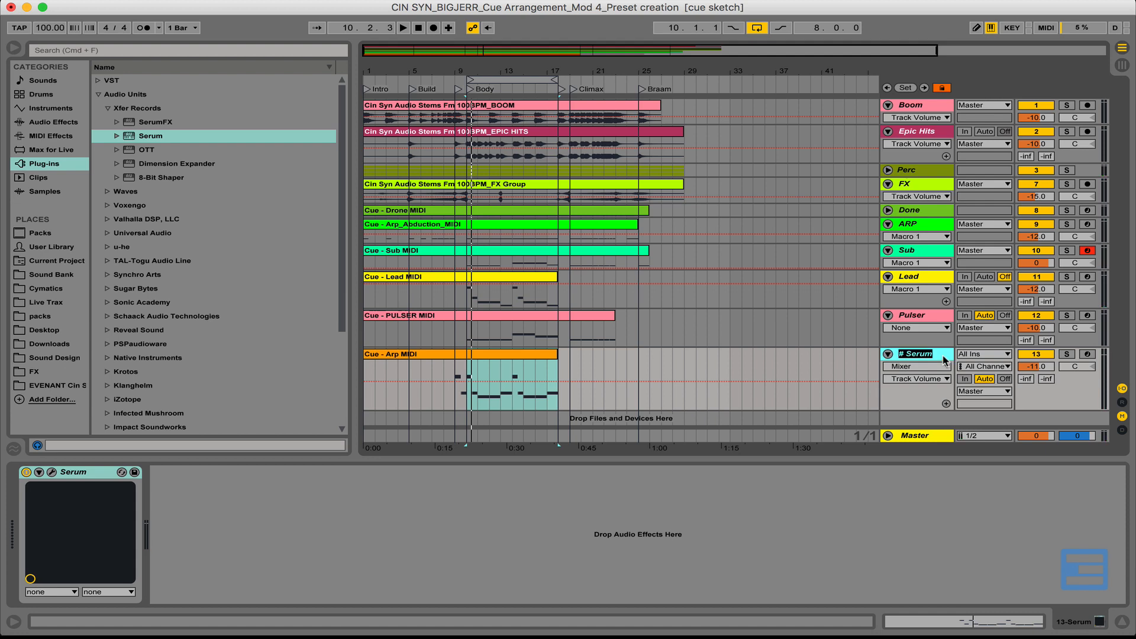